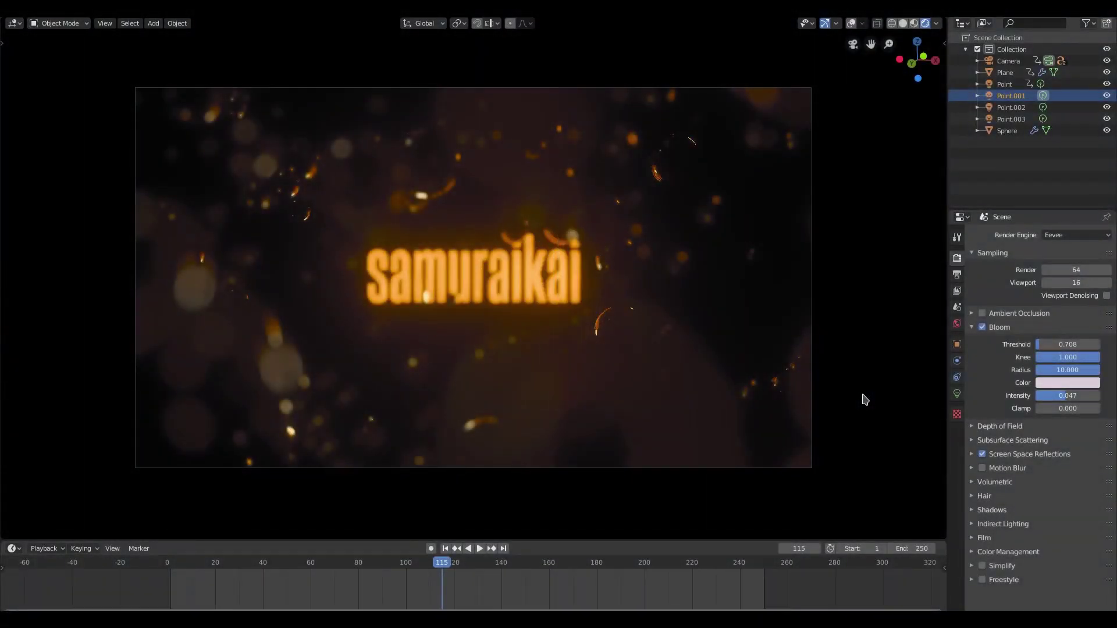
# Play the intro animation in the rendered camera view, then stop it at frame 219.
pyautogui.click(483, 549)
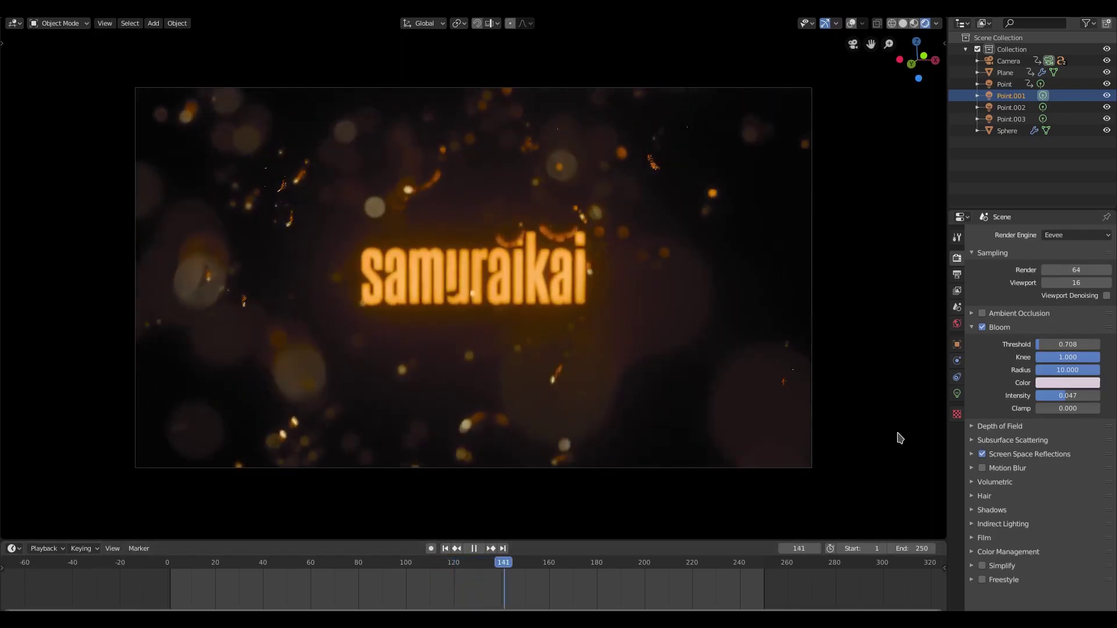
pyautogui.hotkey('shift', 'Left')
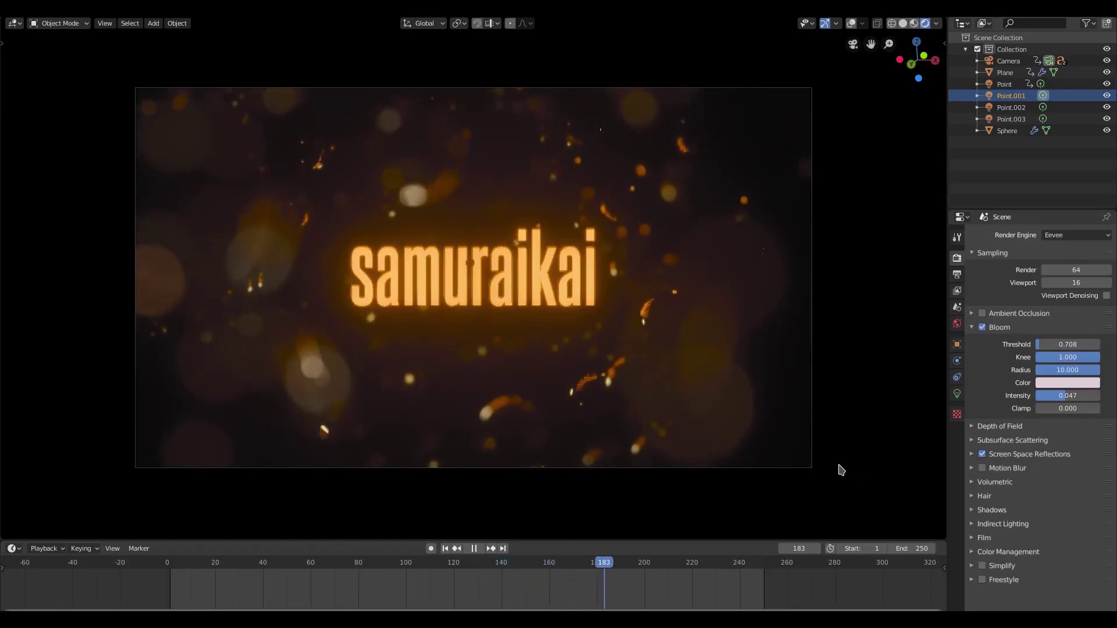
pyautogui.click(480, 549)
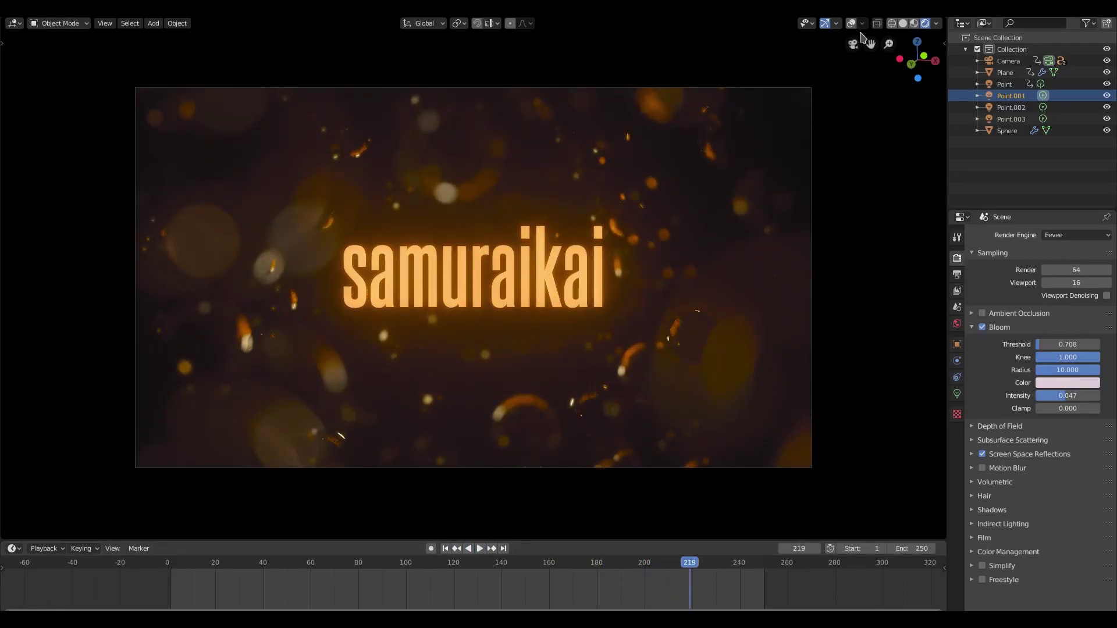
# Switch the viewport to Material Preview shading and examine the spheres surrounding the text from outside the camera.
pyautogui.click(915, 25)
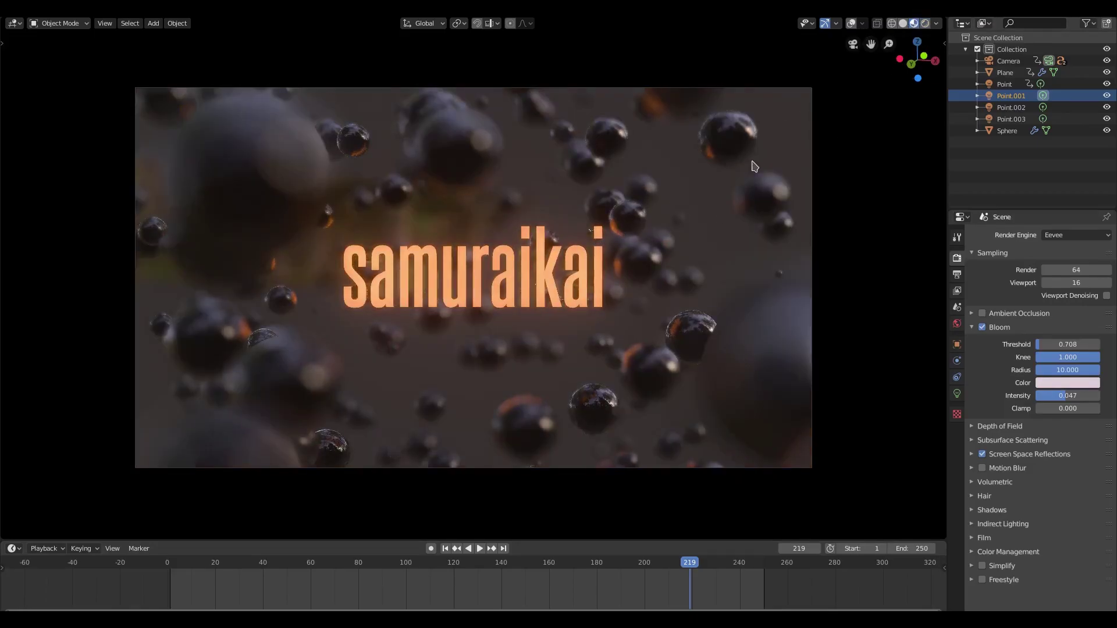
pyautogui.moveTo(509, 202); pyautogui.dragTo(513, 241, button='middle')
pyautogui.scroll(-5, 514, 241)
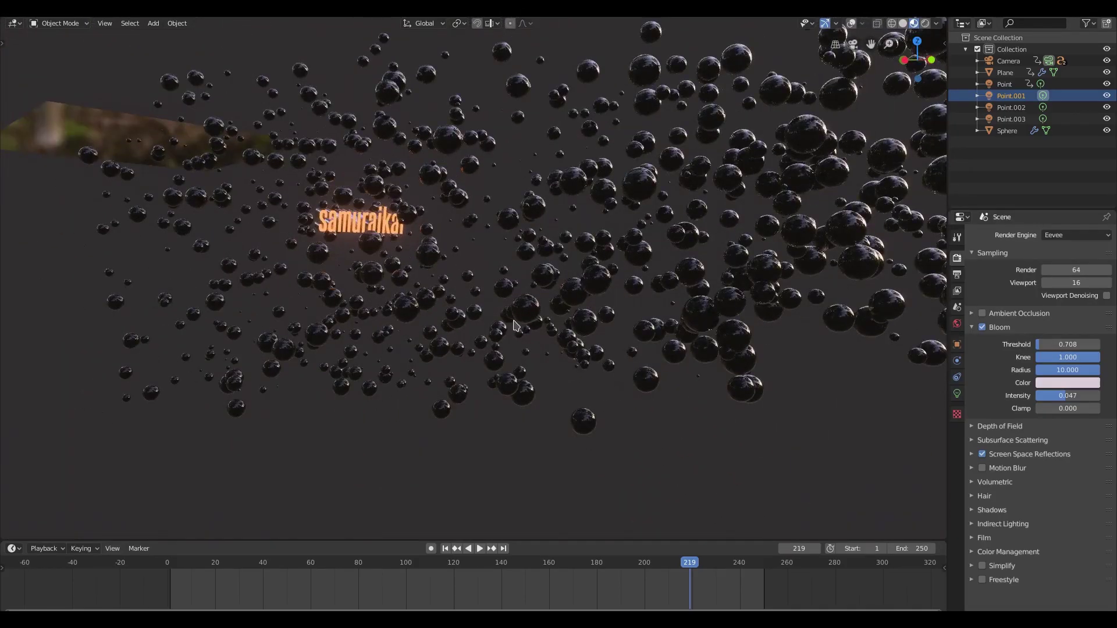
pyautogui.moveTo(514, 326); pyautogui.dragTo(466, 248, button='middle')
pyautogui.scroll(4, 525, 242)
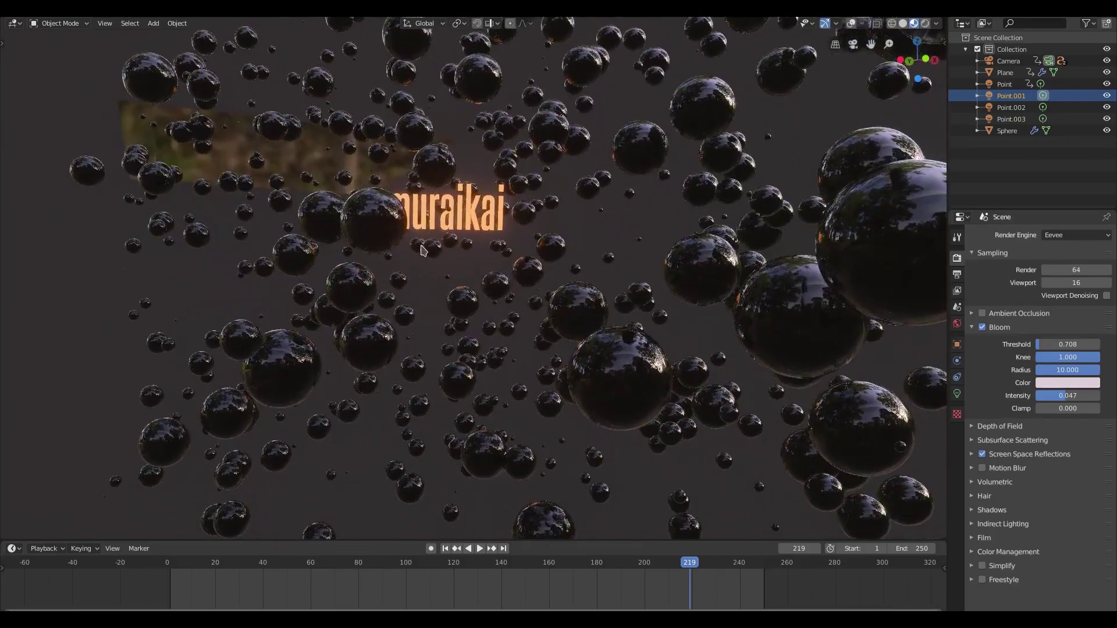
pyautogui.moveTo(931, 108); pyautogui.dragTo(955, 106, button='middle')
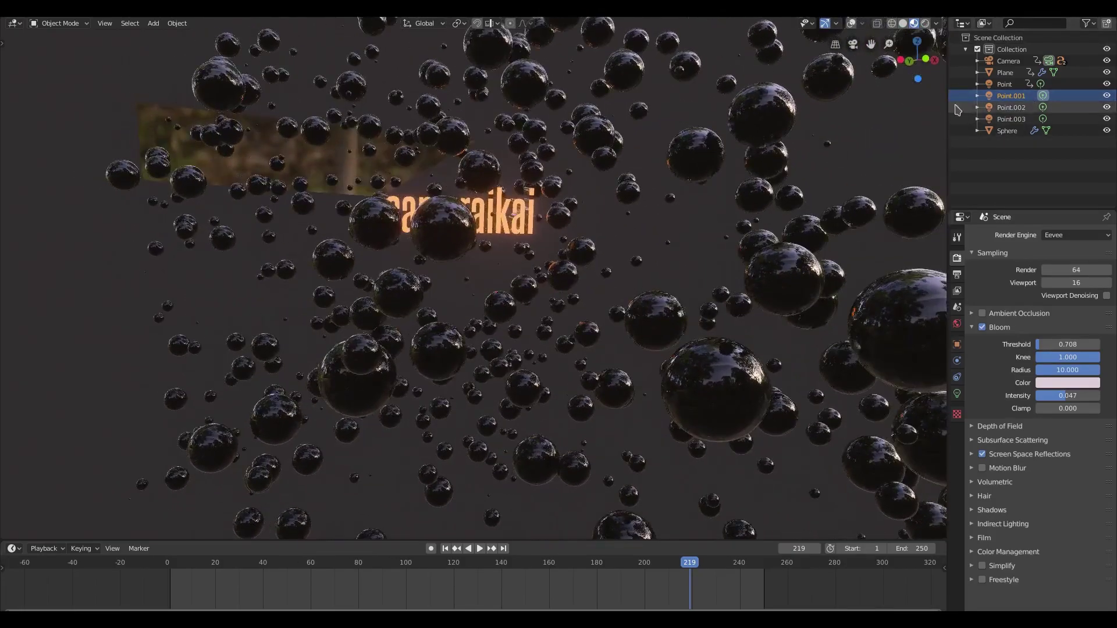
# Show the viewport overlays and select the dark outer body of the samuraikai text.
pyautogui.click(1014, 108)
pyautogui.click(1017, 120)
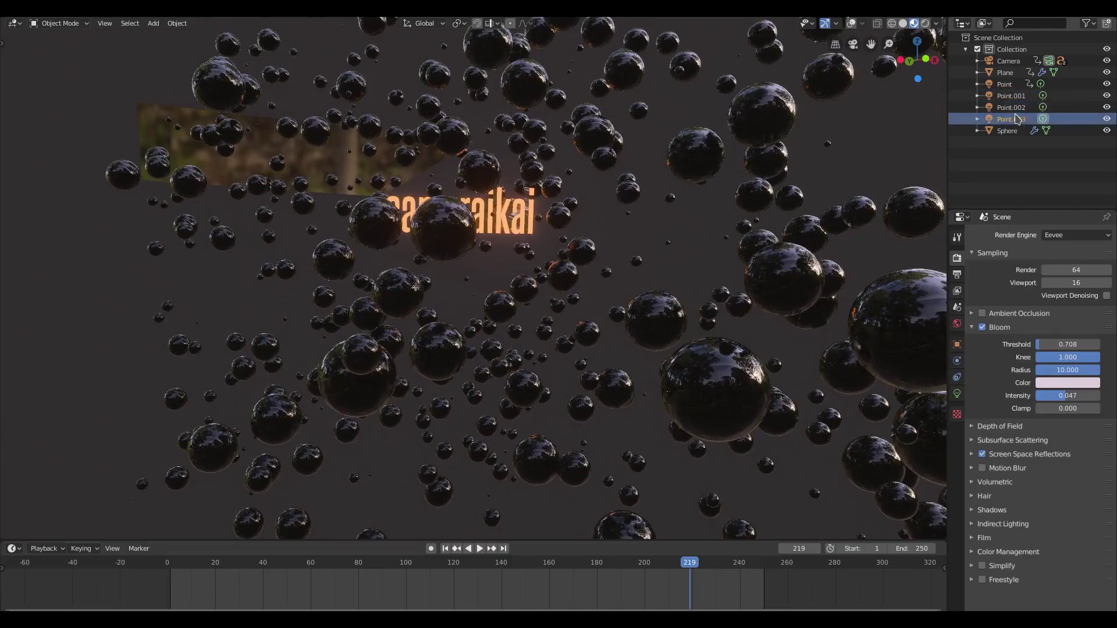
pyautogui.click(851, 23)
pyautogui.moveTo(365, 236); pyautogui.dragTo(432, 232, button='middle')
pyautogui.click(510, 258)
pyautogui.scroll(8, 643, 269)
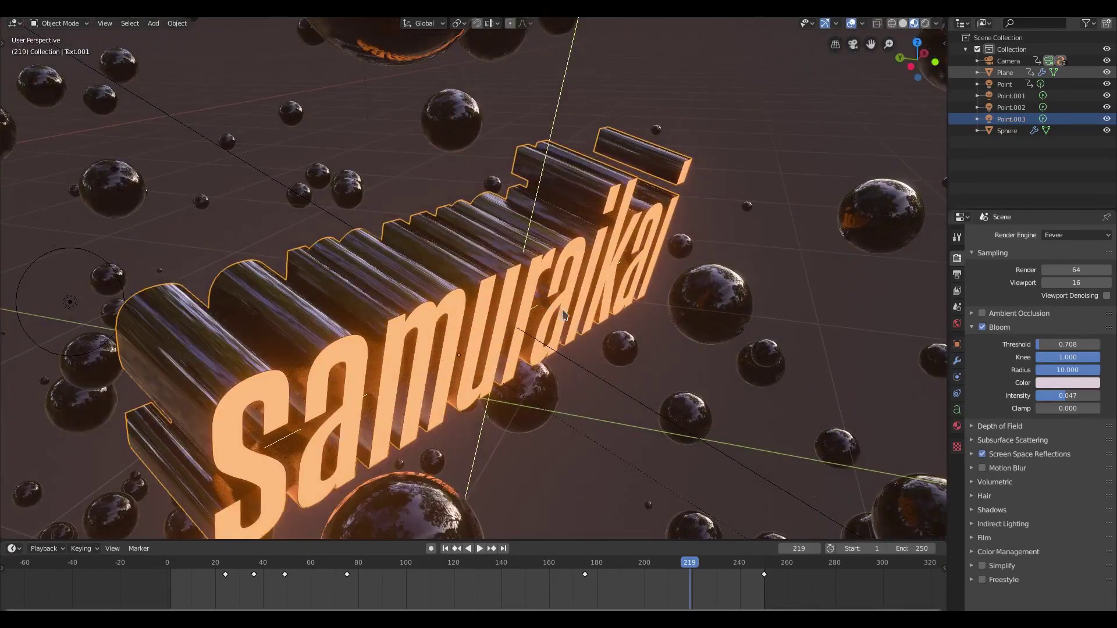
# Try moving the dark outer text to expose the glowing text nested inside it.
pyautogui.moveTo(564, 315); pyautogui.dragTo(496, 244, button='middle')
pyautogui.scroll(3, 496, 244)
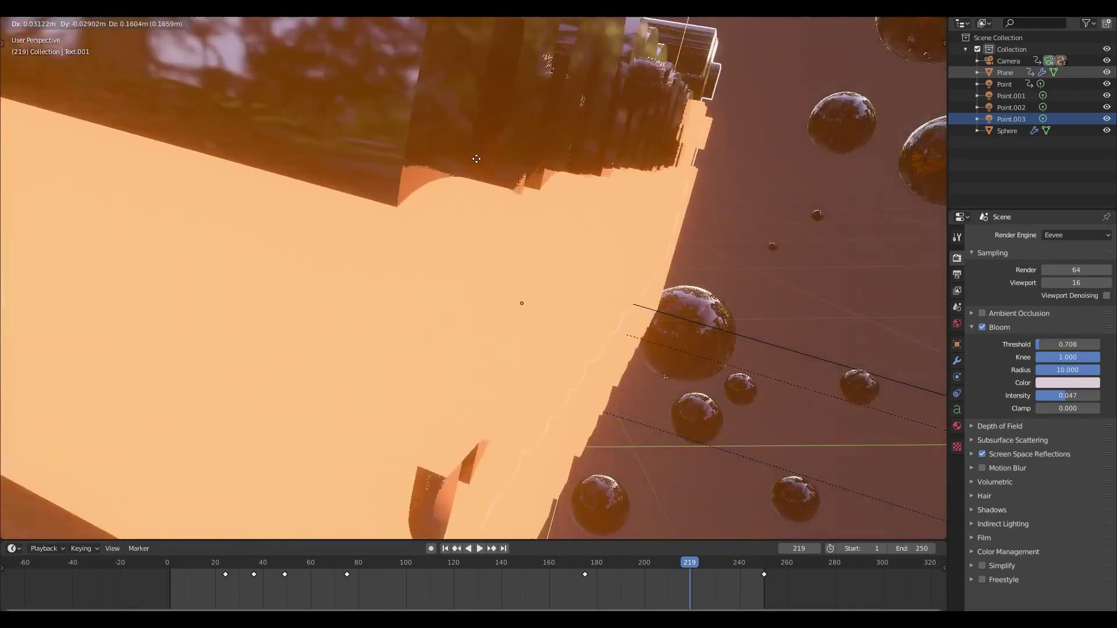
pyautogui.rightClick(476, 159)
pyautogui.scroll(-2, 523, 198)
pyautogui.press('g')
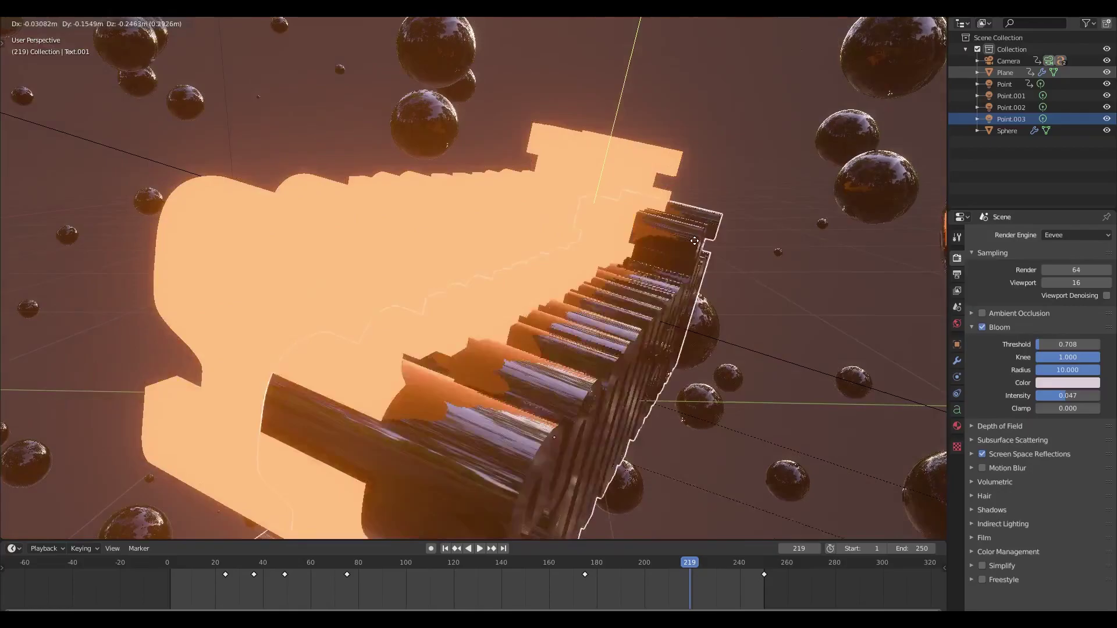
pyautogui.rightClick(576, 303)
# Select the glowing inner text and open its font shape and geometry settings.
pyautogui.scroll(1, 551, 306)
pyautogui.scroll(1, 476, 281)
pyautogui.scroll(-1, 563, 233)
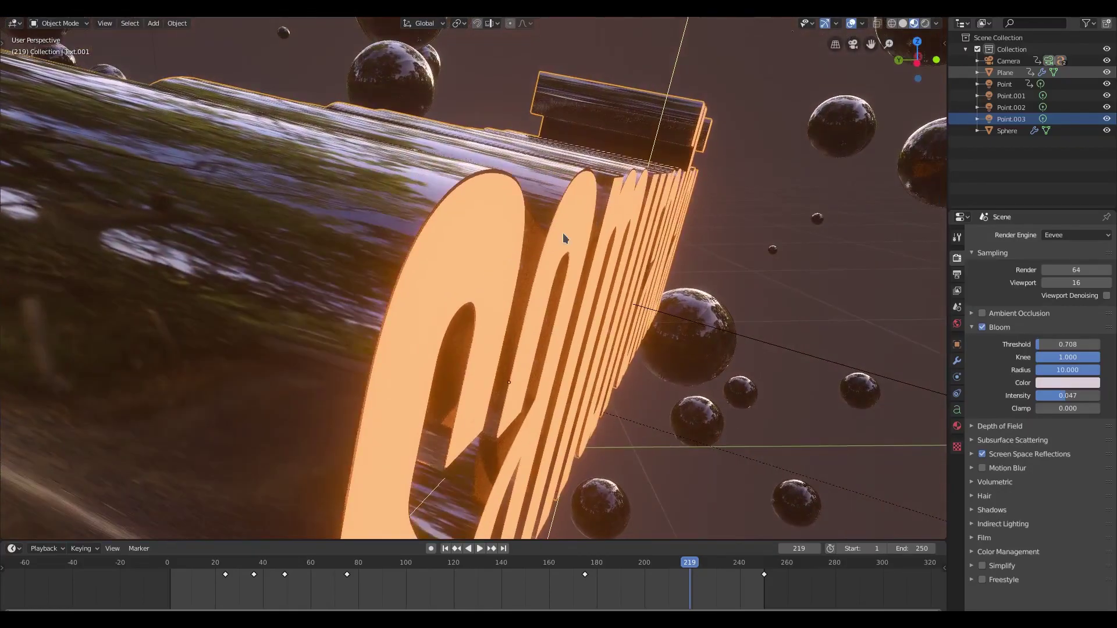
pyautogui.click(570, 231)
pyautogui.scroll(1, 555, 244)
pyautogui.scroll(4, 555, 247)
pyautogui.scroll(-4, 578, 262)
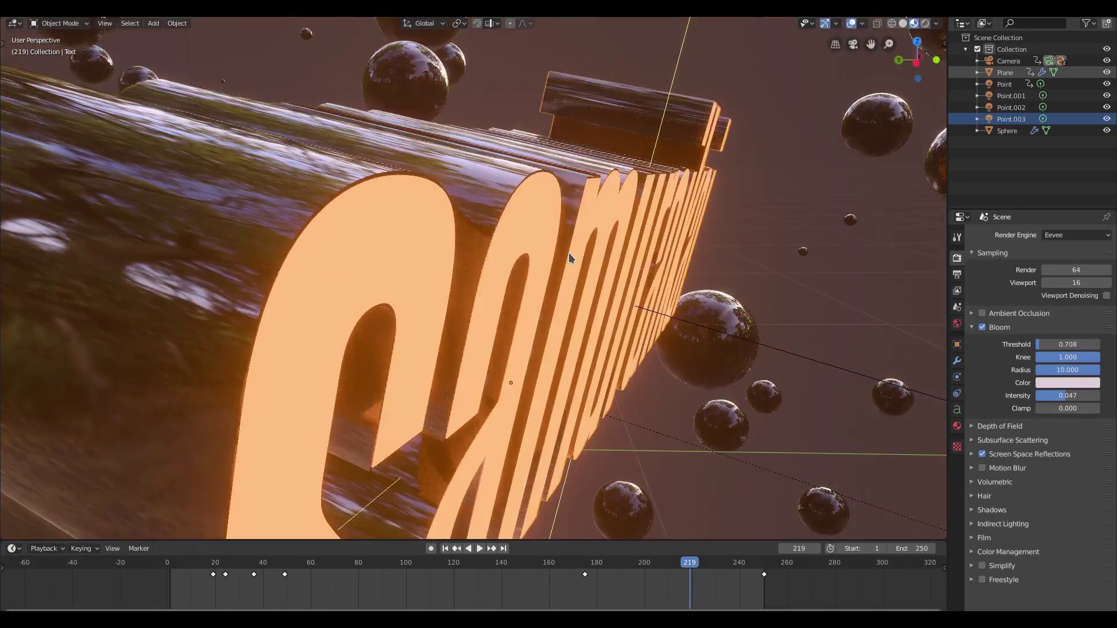
pyautogui.click(957, 411)
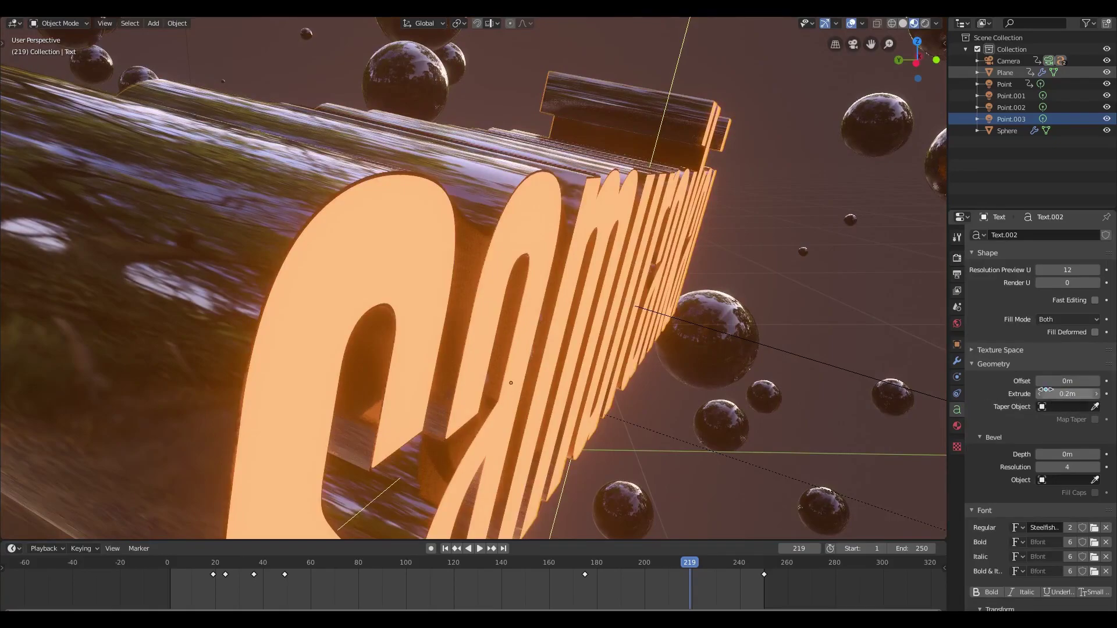
# Compare the Offset and Extrude settings of the glowing inner text with those of the dark outer text.
pyautogui.click(1097, 381)
pyautogui.click(1040, 381)
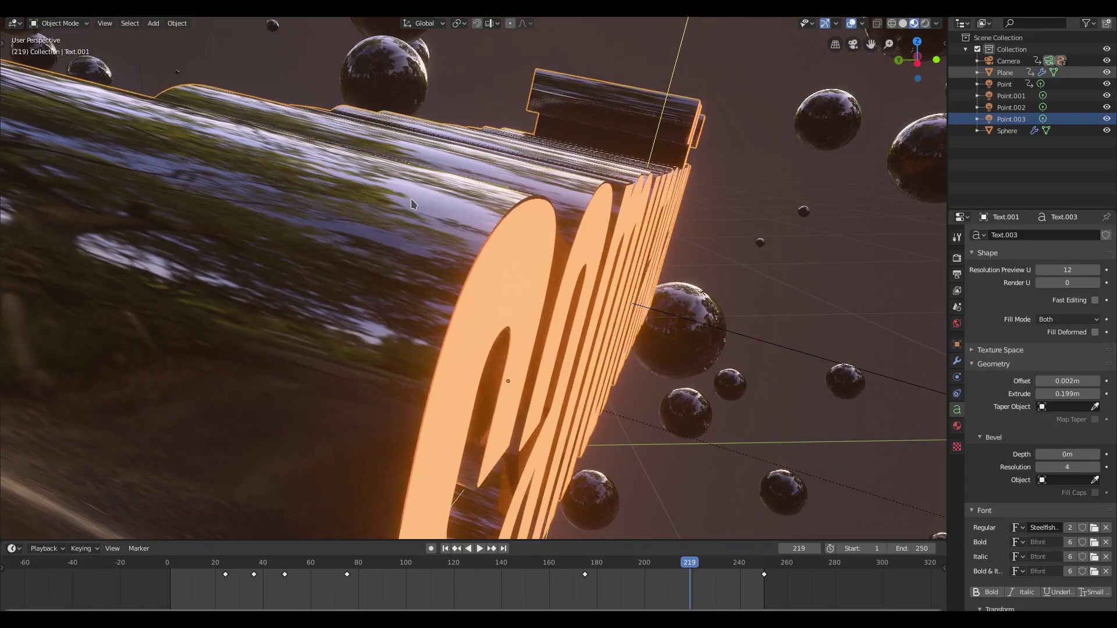
pyautogui.click(494, 292)
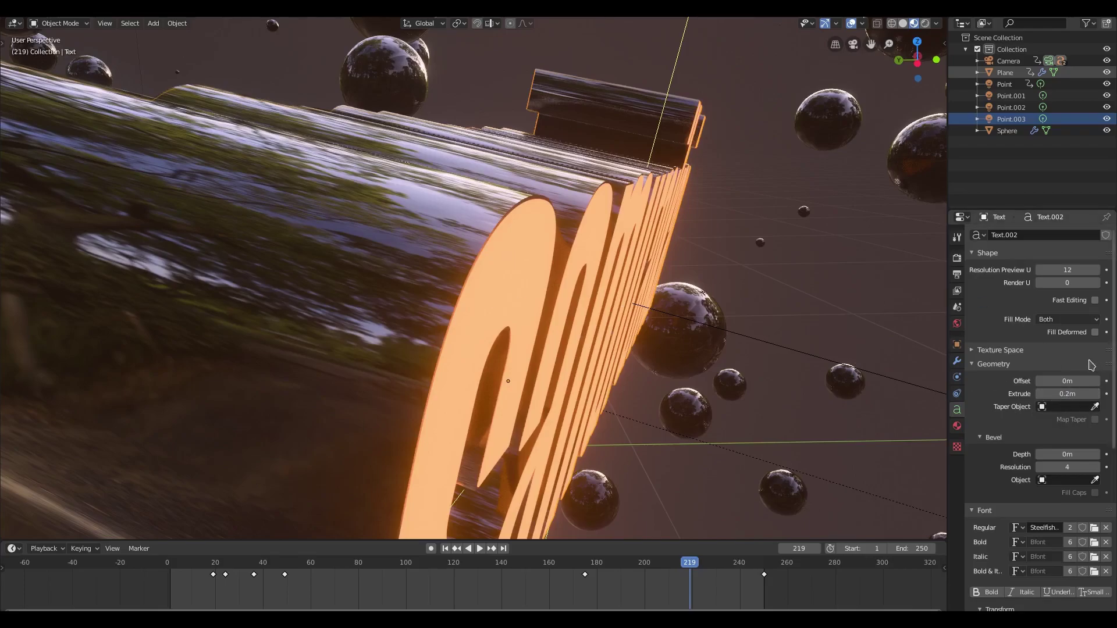
pyautogui.click(400, 244)
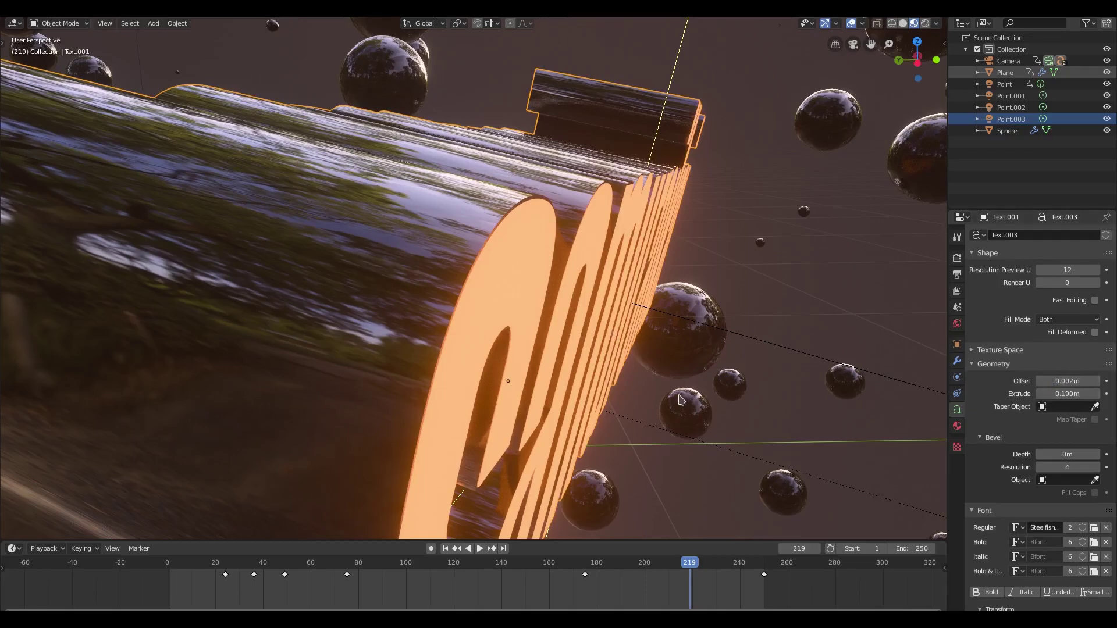
# Play the animation from frame 1 in a wide perspective view to examine how the spheres spread past the text, then stop it.
pyautogui.moveTo(683, 393); pyautogui.dragTo(592, 374, button='middle')
pyautogui.scroll(-4, 667, 375)
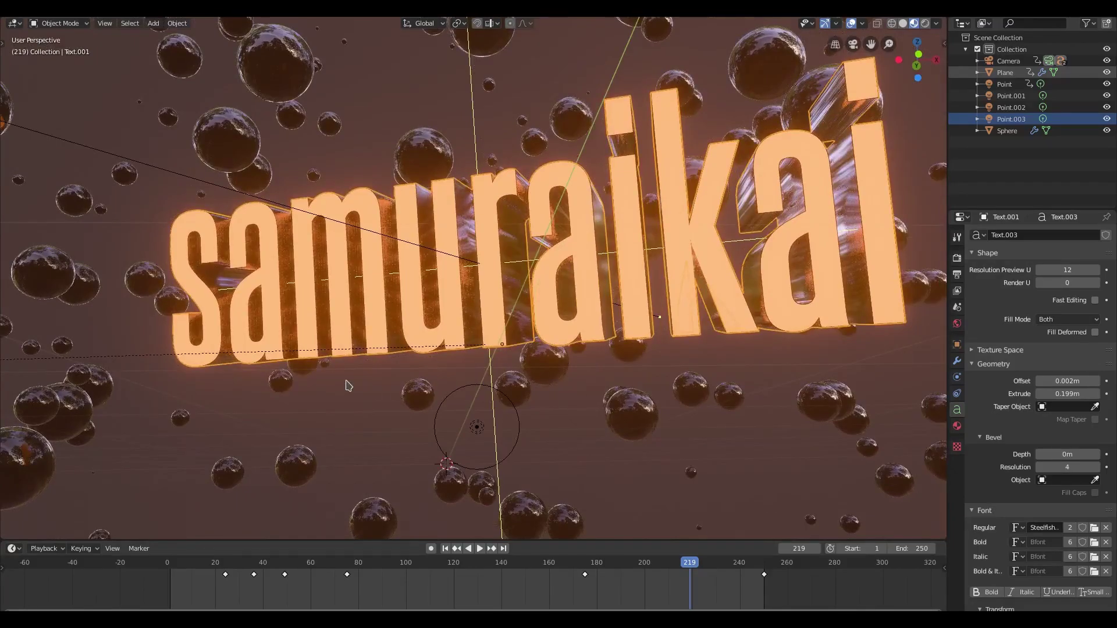
pyautogui.moveTo(348, 385); pyautogui.dragTo(656, 313, button='middle')
pyautogui.scroll(-9, 556, 388)
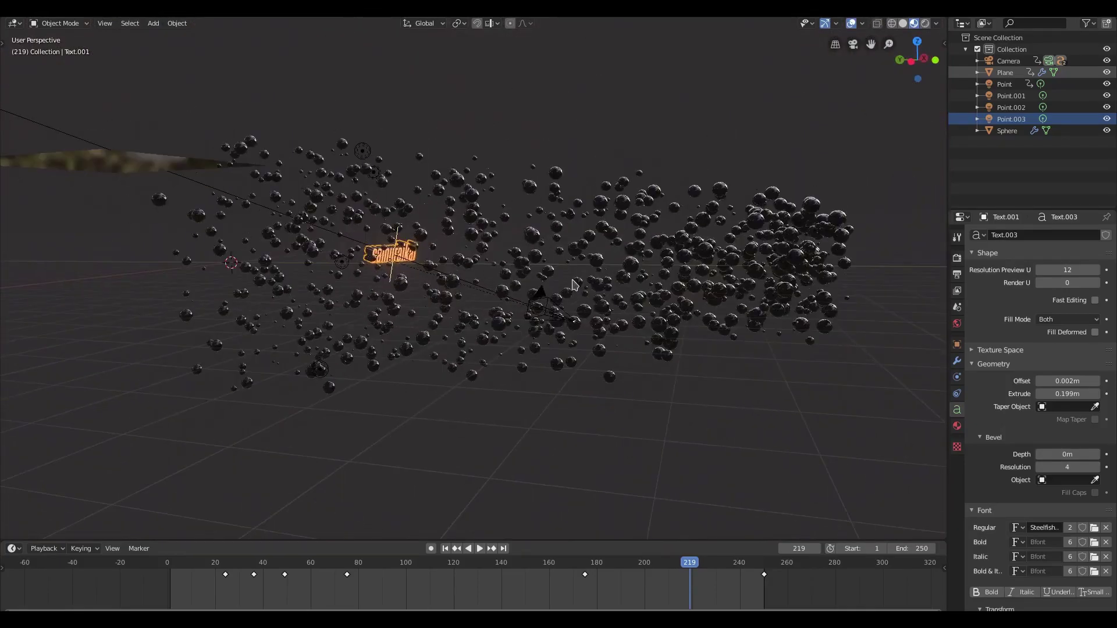
pyautogui.moveTo(573, 285); pyautogui.dragTo(552, 314, button='middle')
pyautogui.click(445, 548)
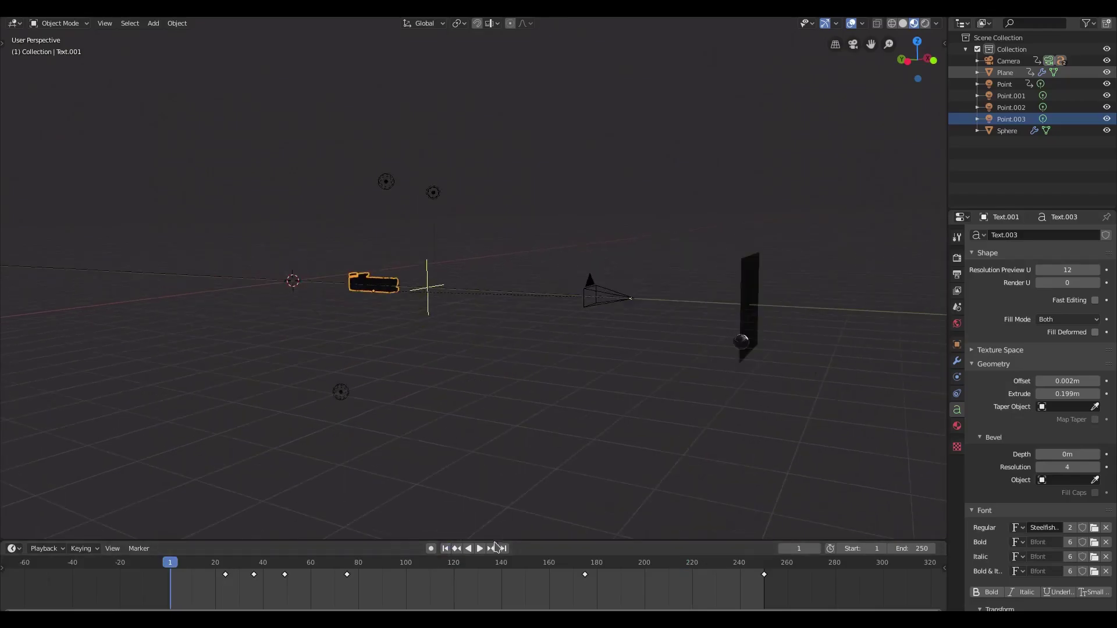
pyautogui.click(481, 549)
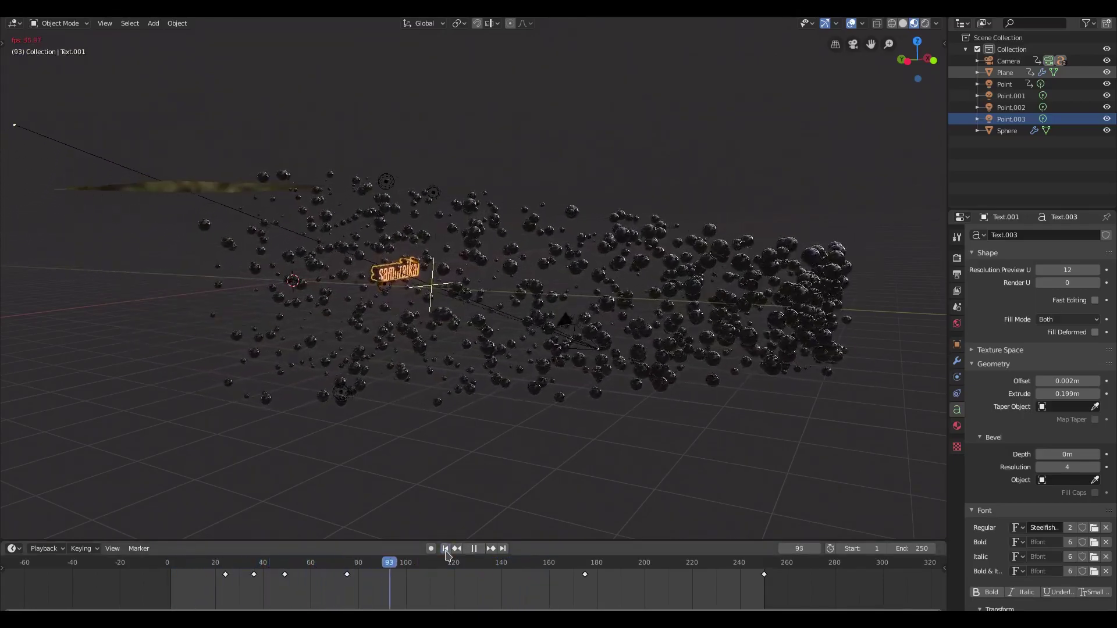
pyautogui.click(478, 554)
# Examine the spheres close to the text, then replay the animation from frame 1 through the camera.
pyautogui.scroll(6, 407, 483)
pyautogui.moveTo(394, 456); pyautogui.dragTo(668, 404, button='middle')
pyautogui.scroll(1, 669, 404)
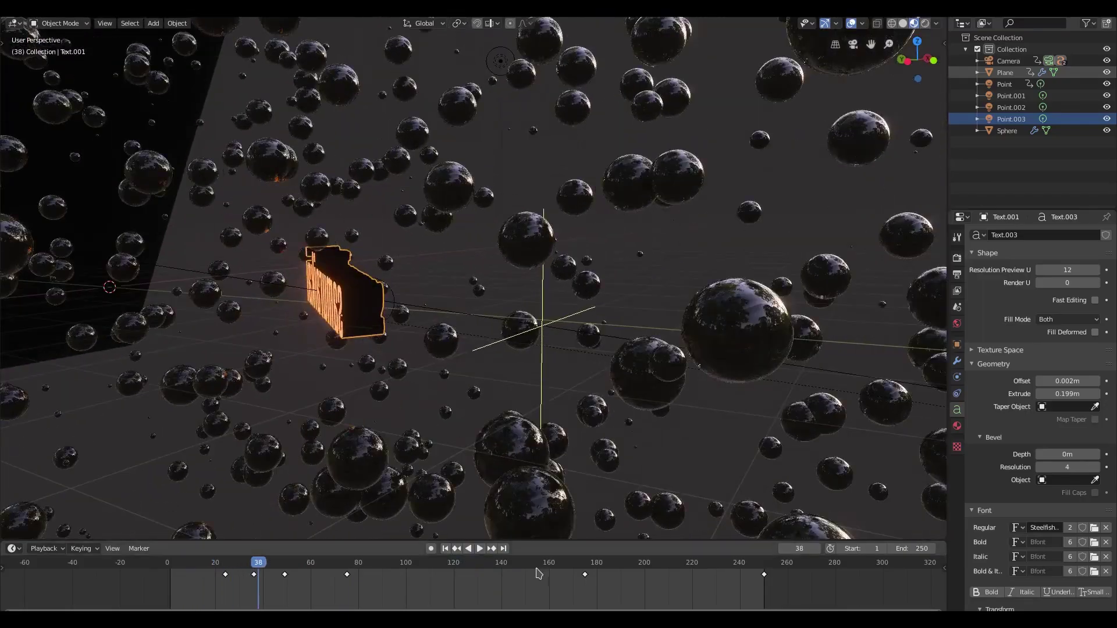
pyautogui.click(446, 548)
pyautogui.press('KP_0')
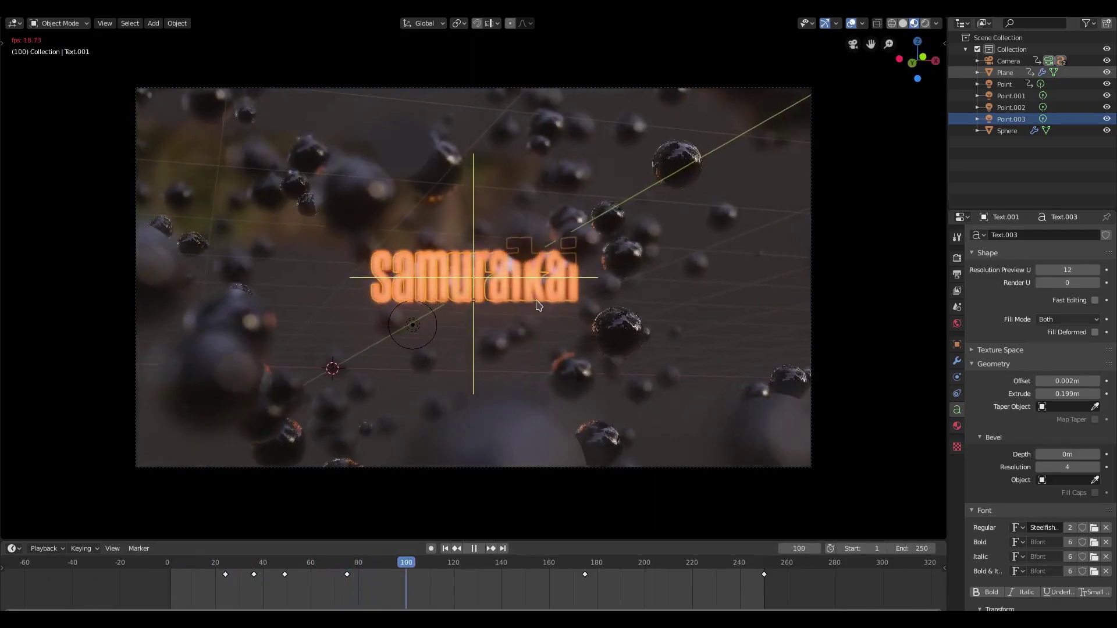
# Watch the moving spheres and rotating text from outside the camera during playback, then stop at frame 108.
pyautogui.moveTo(454, 337); pyautogui.dragTo(503, 365, button='middle')
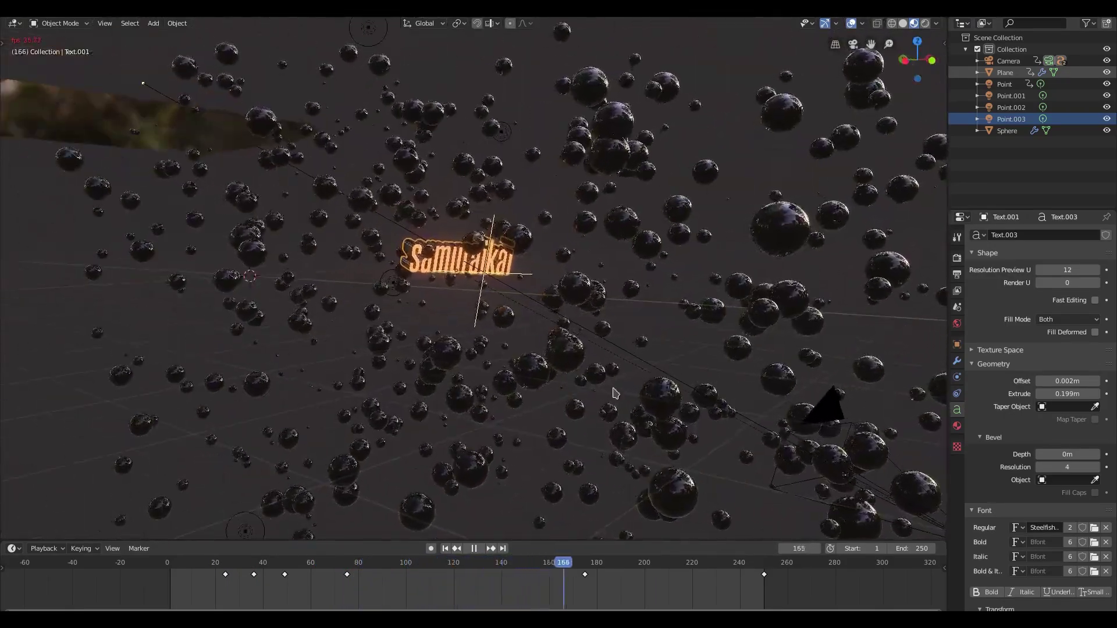
pyautogui.moveTo(417, 237); pyautogui.dragTo(454, 250, button='middle')
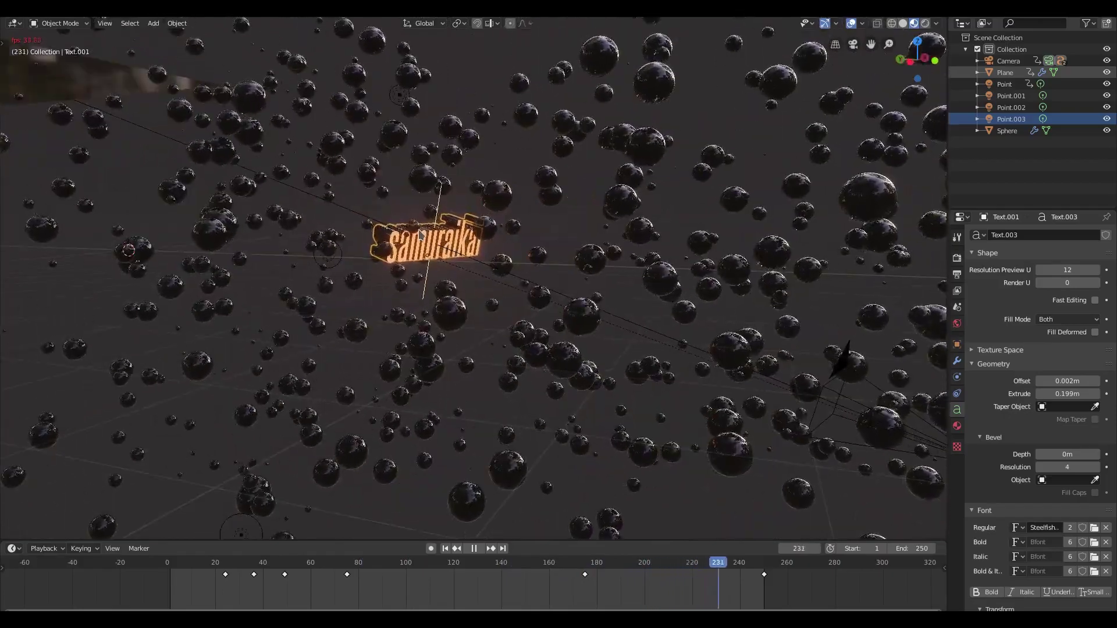
pyautogui.scroll(-3, 556, 381)
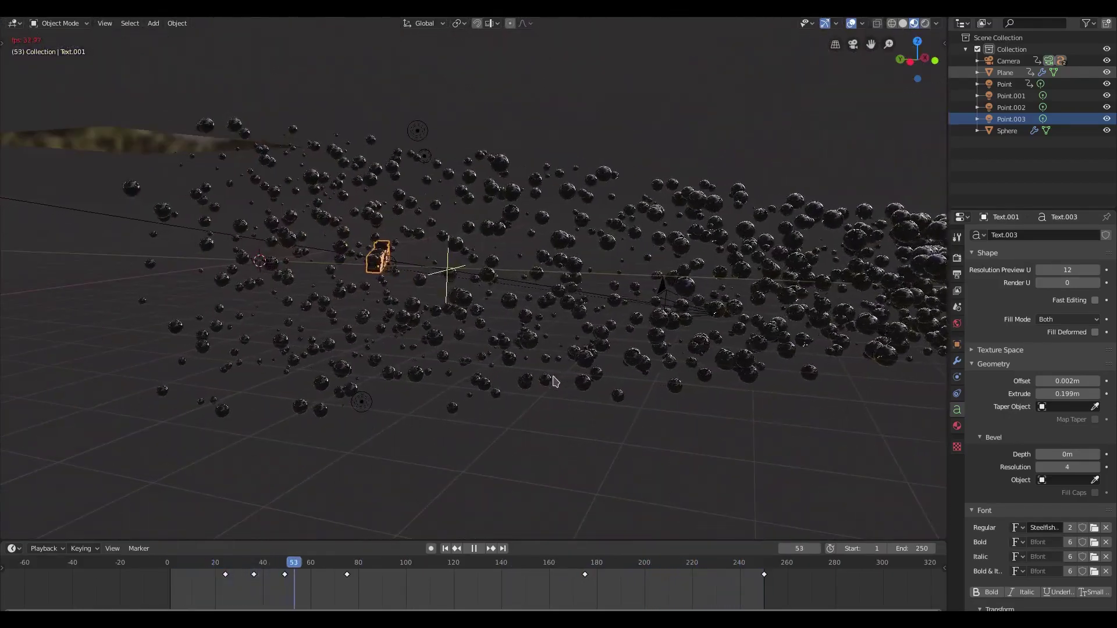
pyautogui.moveTo(553, 381)
pyautogui.mouseDown(button='middle')
pyautogui.moveTo(535, 381)
pyautogui.moveTo(557, 385)
pyautogui.mouseUp(button='middle')
pyautogui.scroll(3, 536, 380)
pyautogui.scroll(-1, 536, 380)
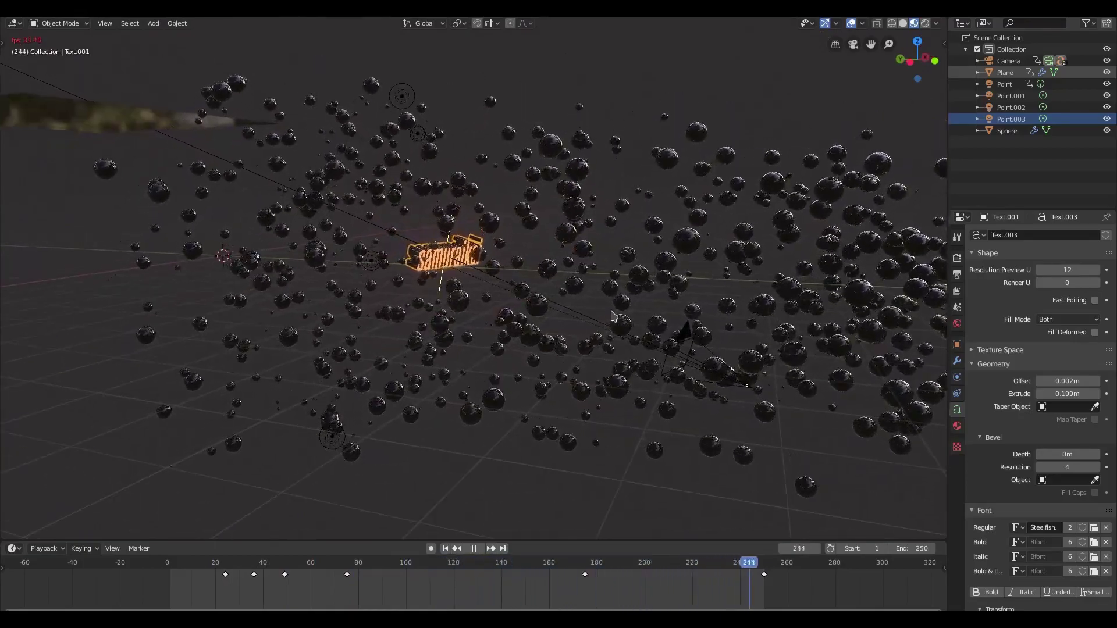
pyautogui.click(475, 548)
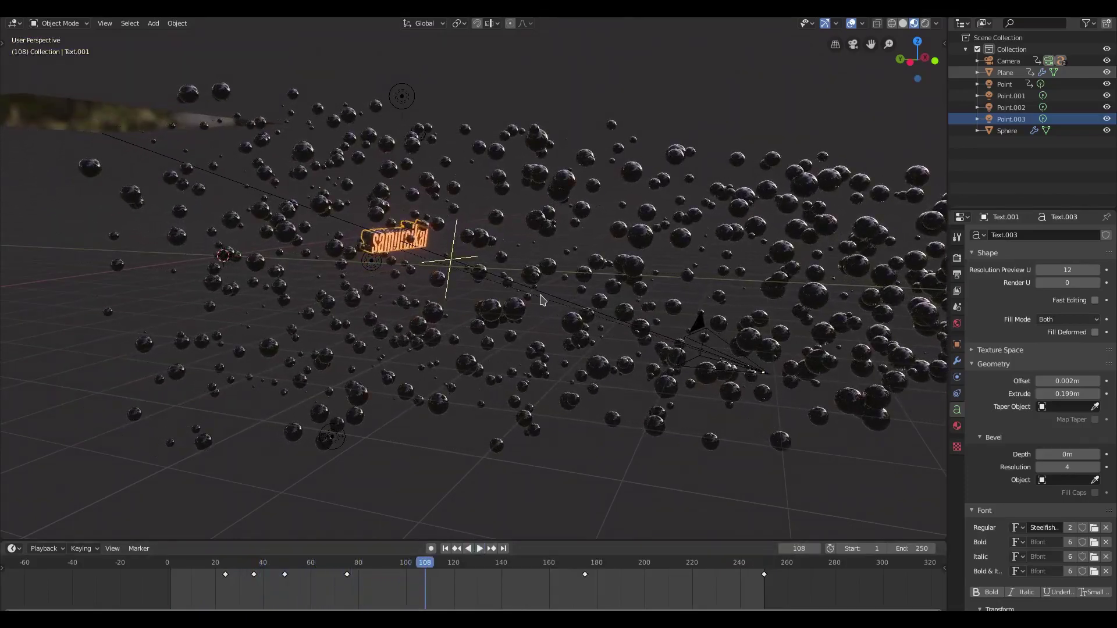
# Return to the camera view with the camera selected, switch to Rendered shading and hide the viewport overlays.
pyautogui.press('KP_0')
pyautogui.click(815, 233)
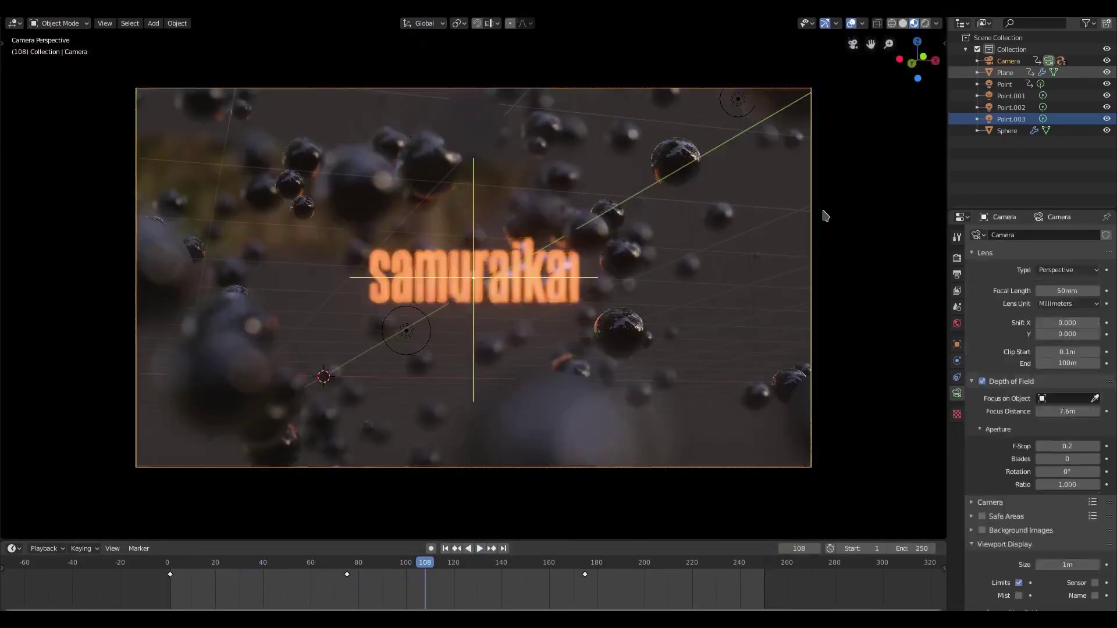
pyautogui.click(926, 23)
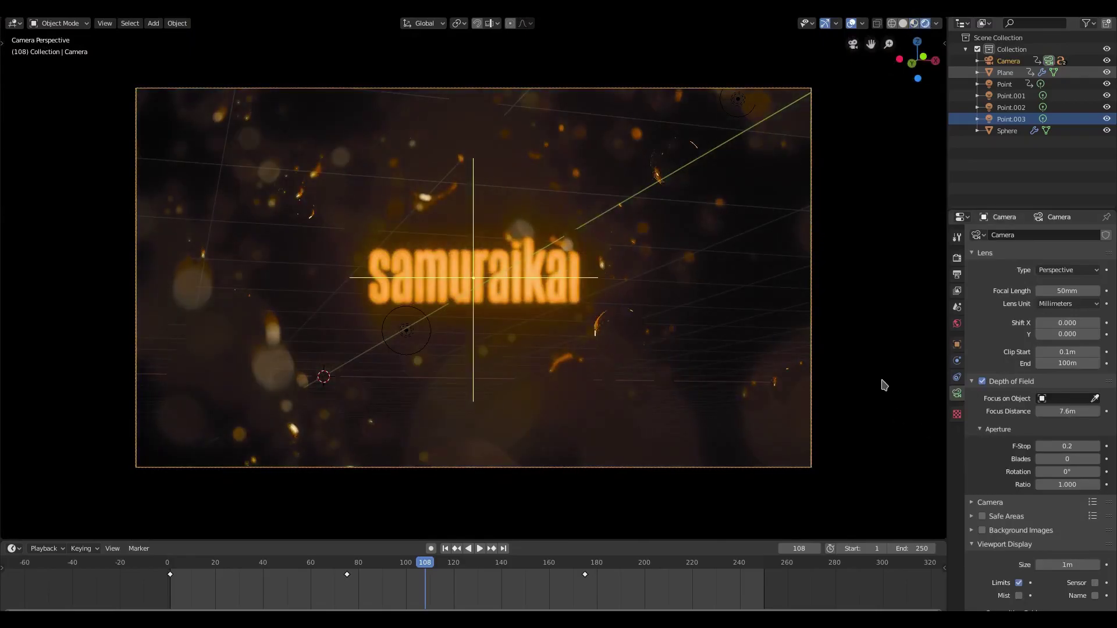
pyautogui.click(852, 23)
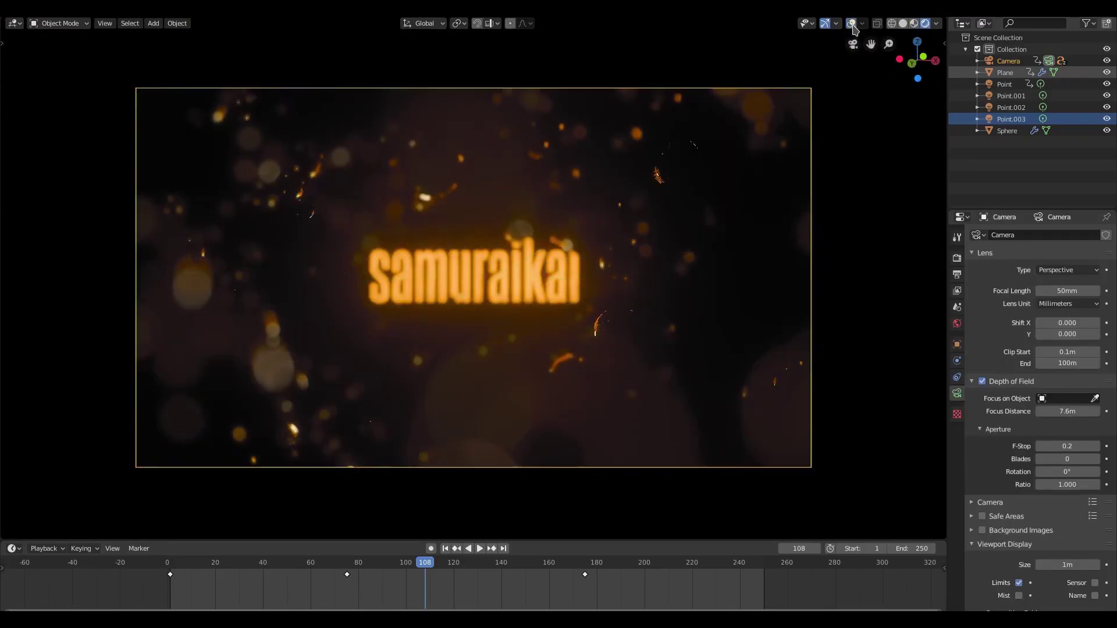
# Turn off the camera's Depth of Field and disable Bloom and Screen Space Reflections in the Eevee render settings.
pyautogui.click(983, 382)
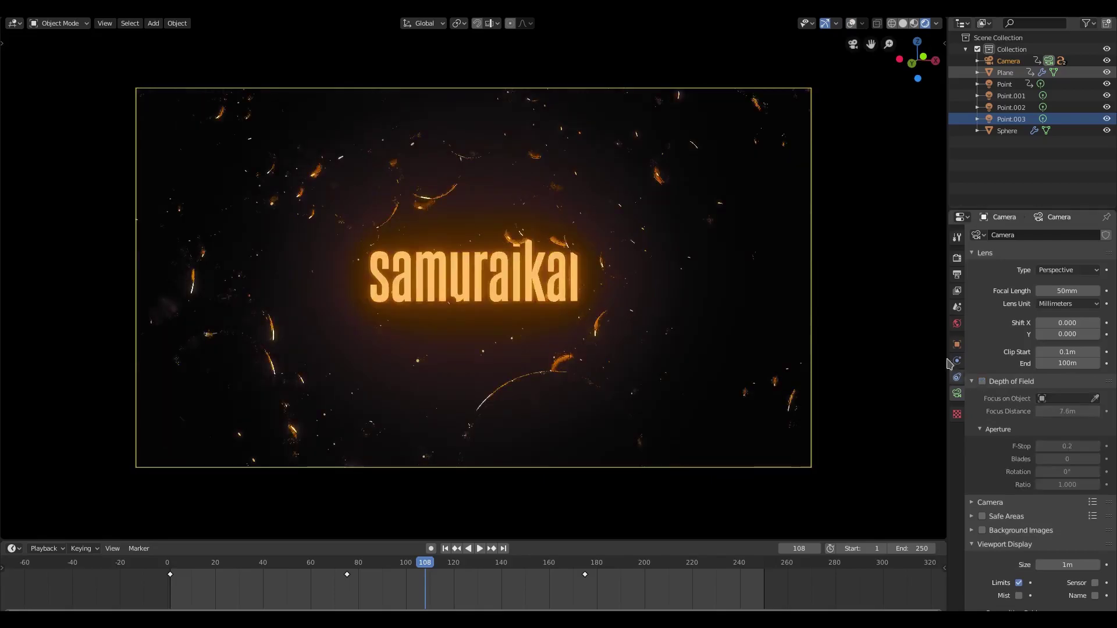
pyautogui.click(957, 275)
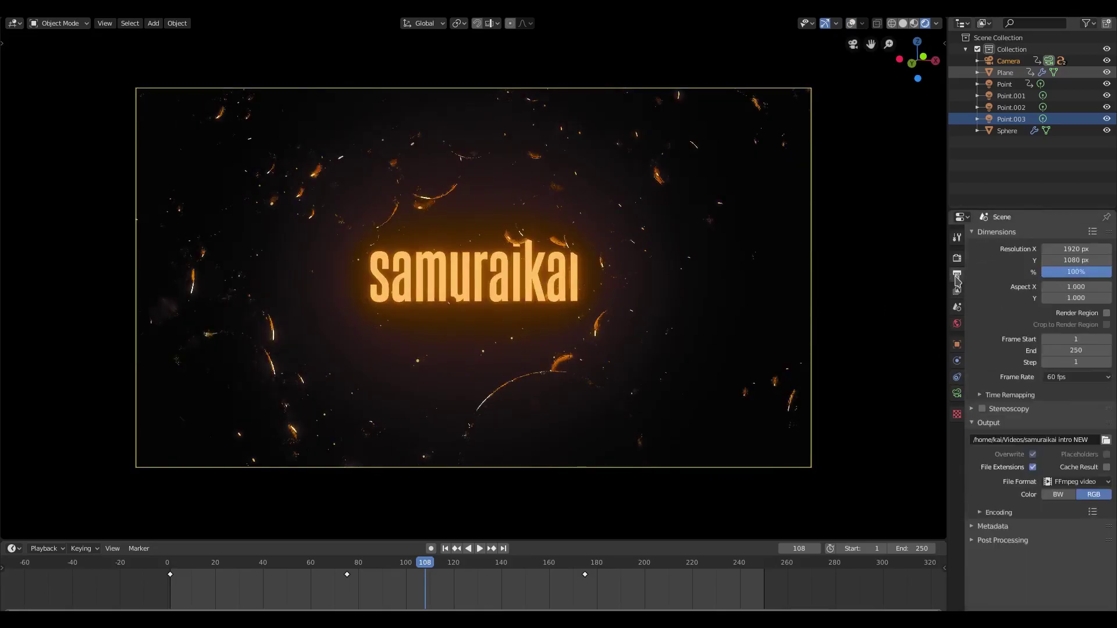
pyautogui.click(957, 293)
pyautogui.click(957, 258)
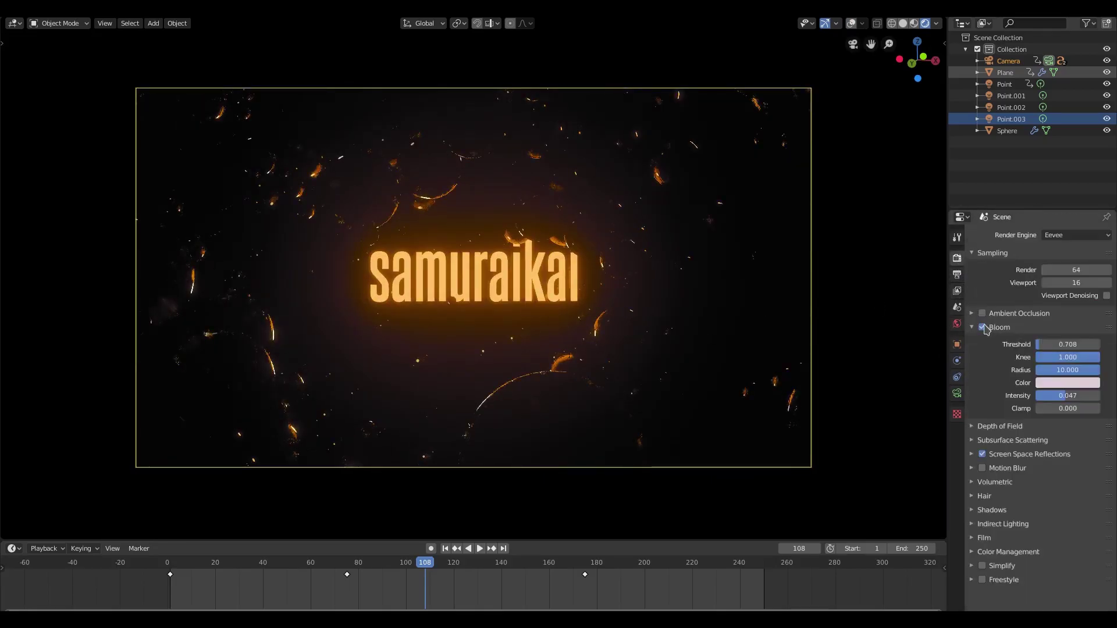
pyautogui.click(983, 328)
pyautogui.click(983, 455)
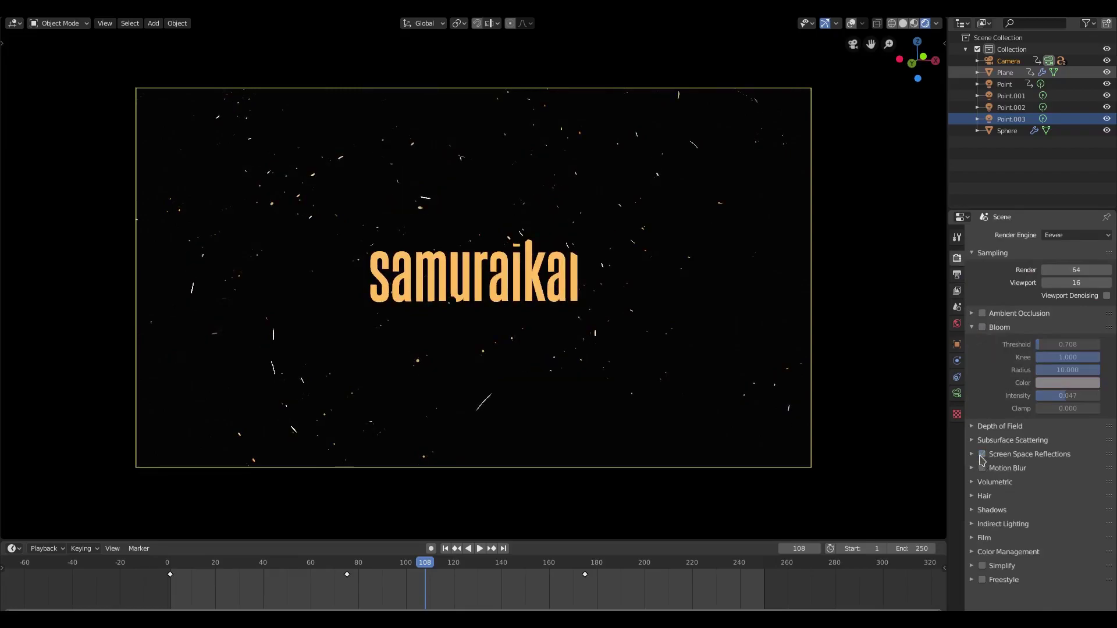
# Replay the animation from frame 1 and enable Bloom and Screen Space Reflections in the Eevee render settings during playback.
pyautogui.click(446, 549)
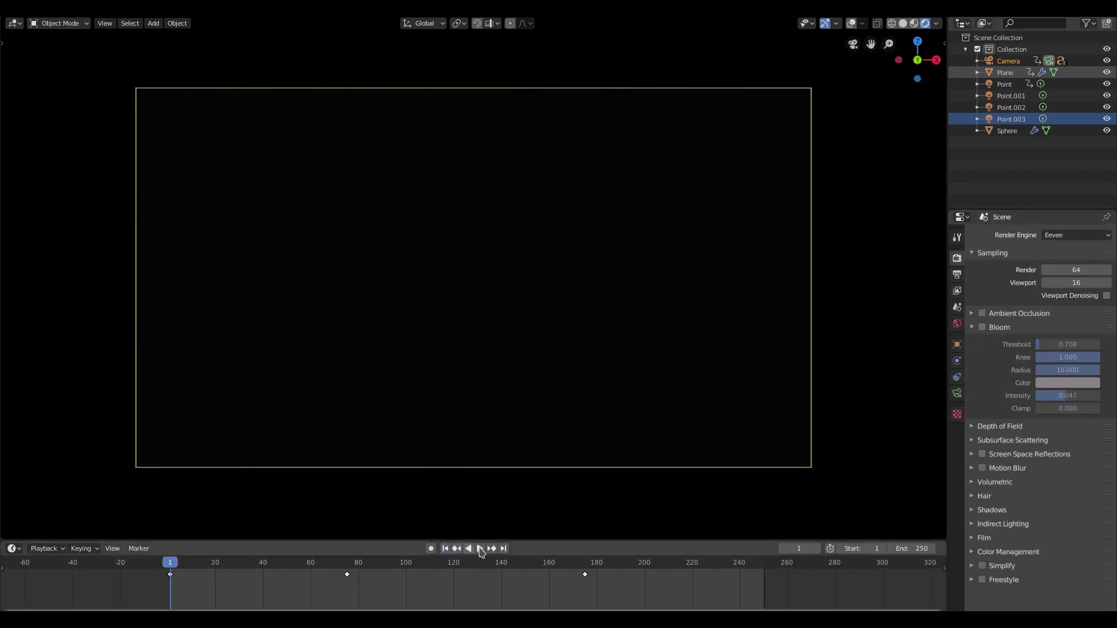
pyautogui.click(482, 550)
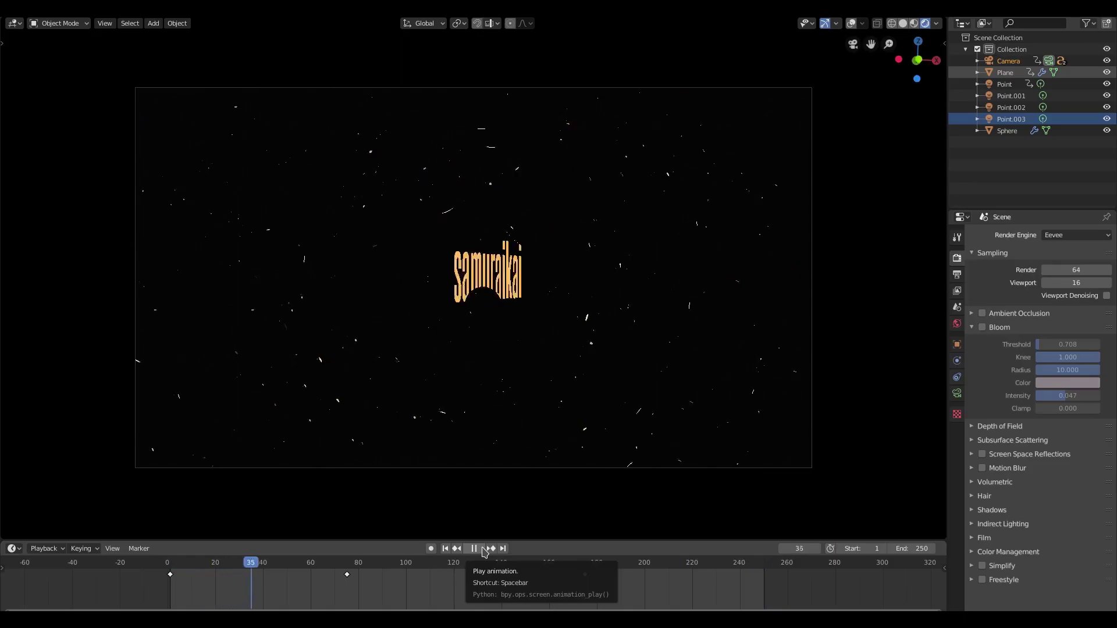
pyautogui.click(983, 328)
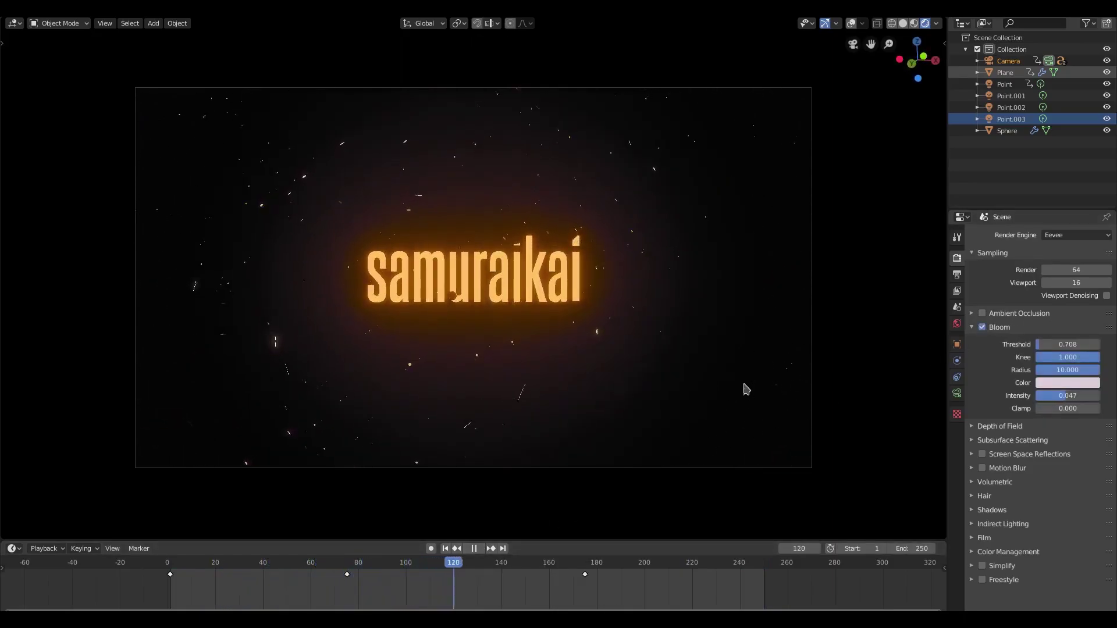
pyautogui.scroll(2, 746, 389)
pyautogui.click(982, 454)
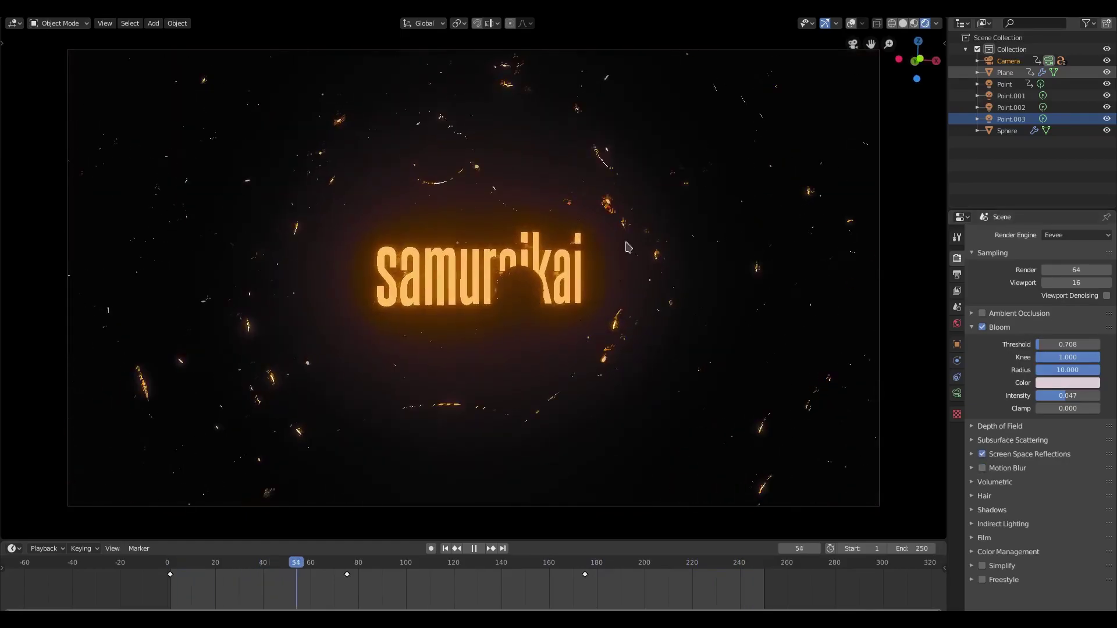
# Select the camera and enable Depth of Field in its camera settings while the animation plays.
pyautogui.click(880, 216)
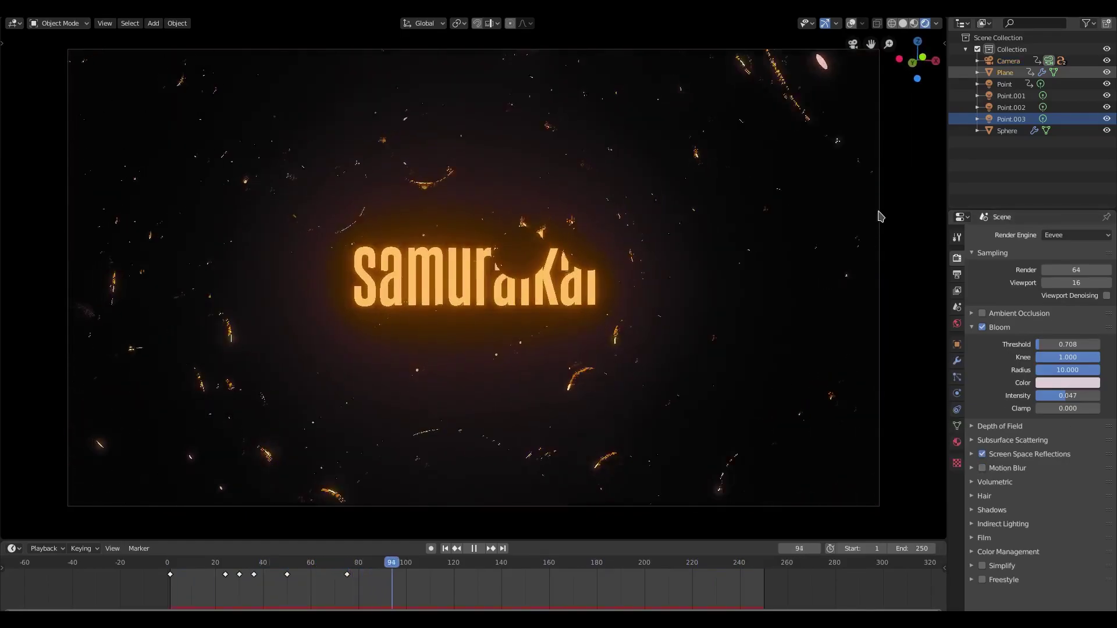
pyautogui.click(1005, 63)
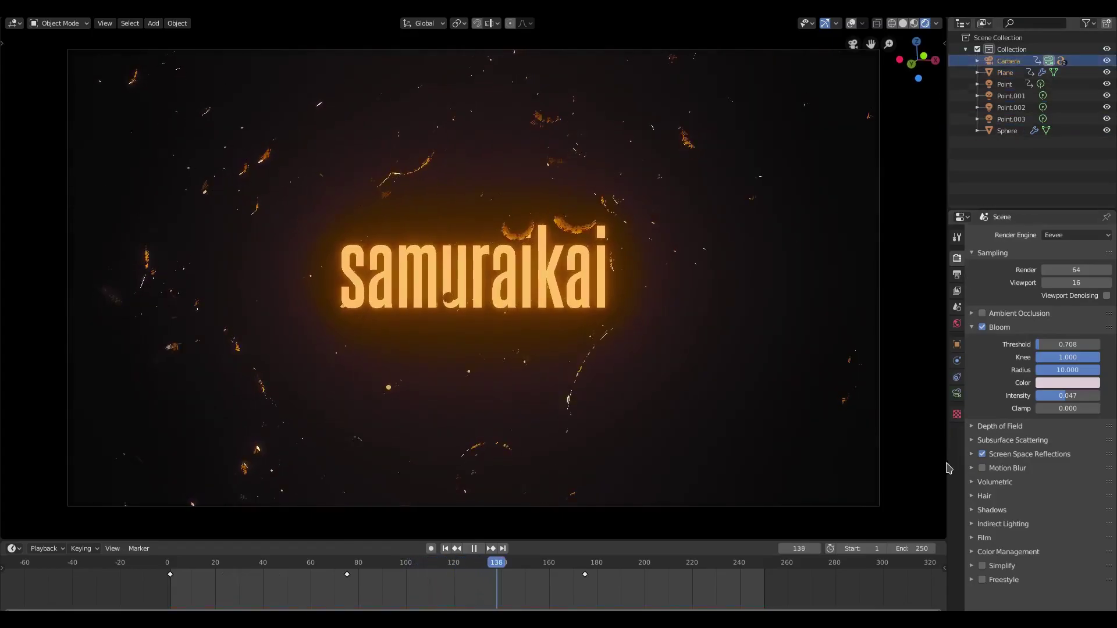
pyautogui.click(957, 394)
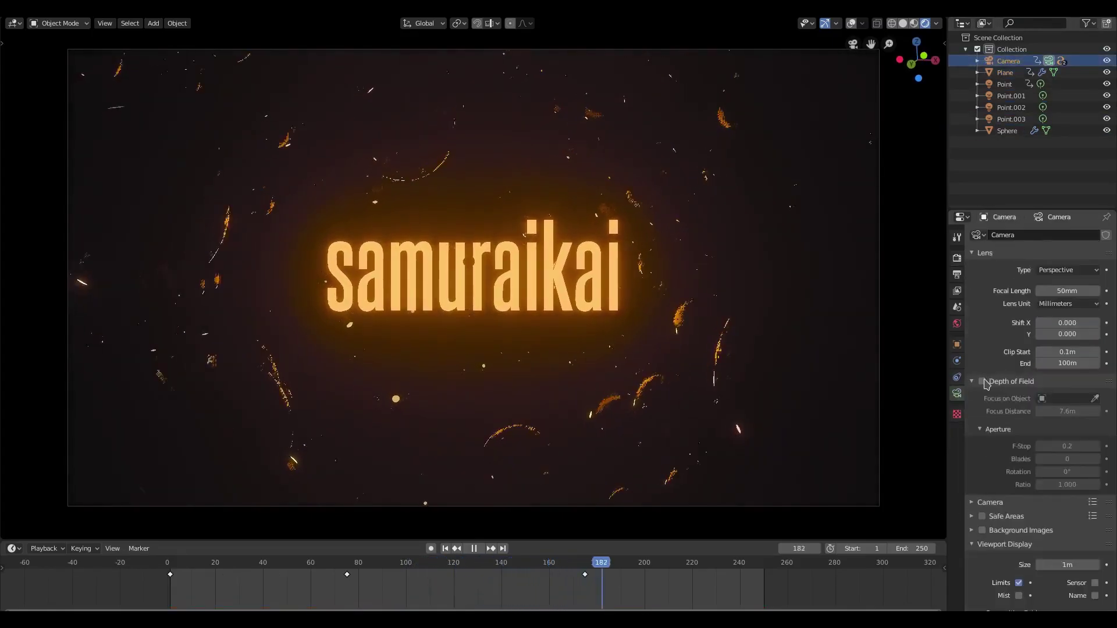
pyautogui.click(983, 381)
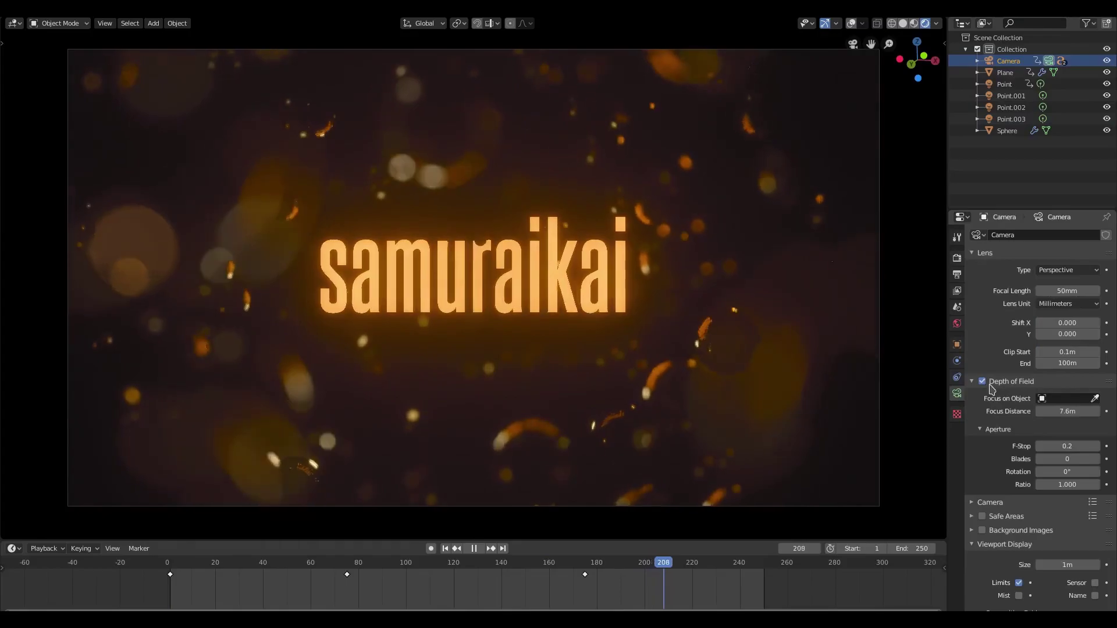
# Turn the camera's Depth of Field off, watch the animation without it and stop playback at frame 196.
pyautogui.click(982, 381)
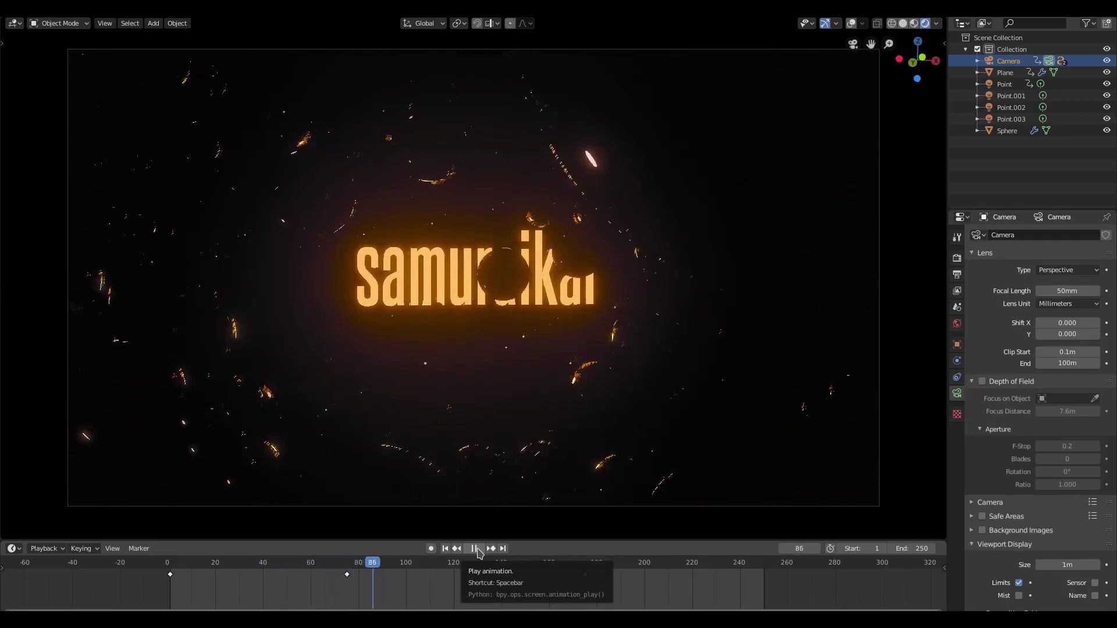
pyautogui.click(476, 549)
pyautogui.click(480, 550)
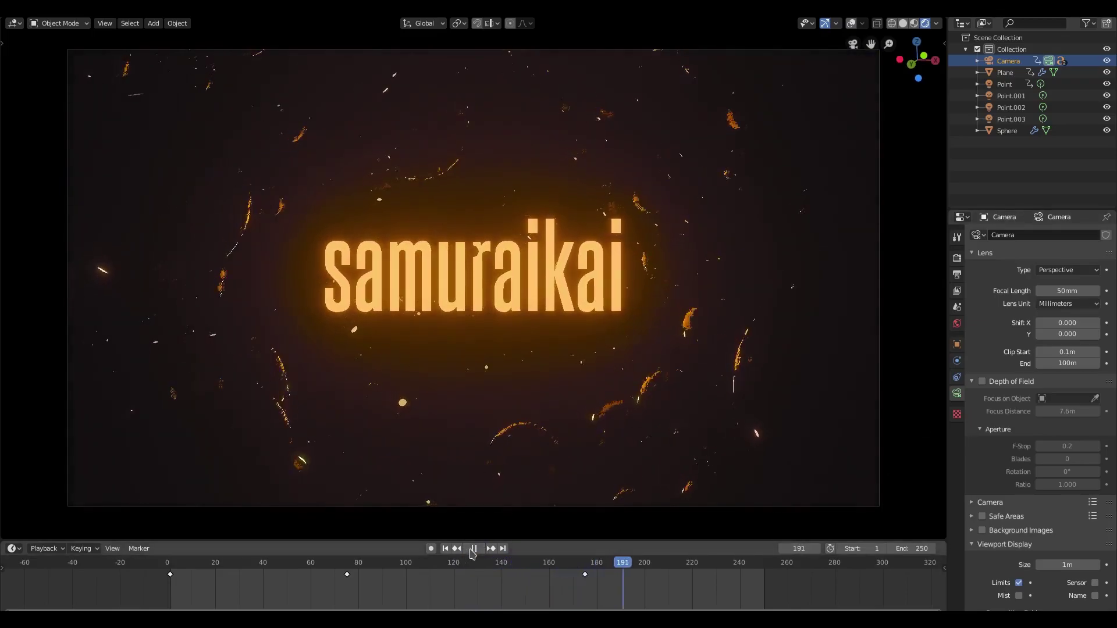
pyautogui.press('space')
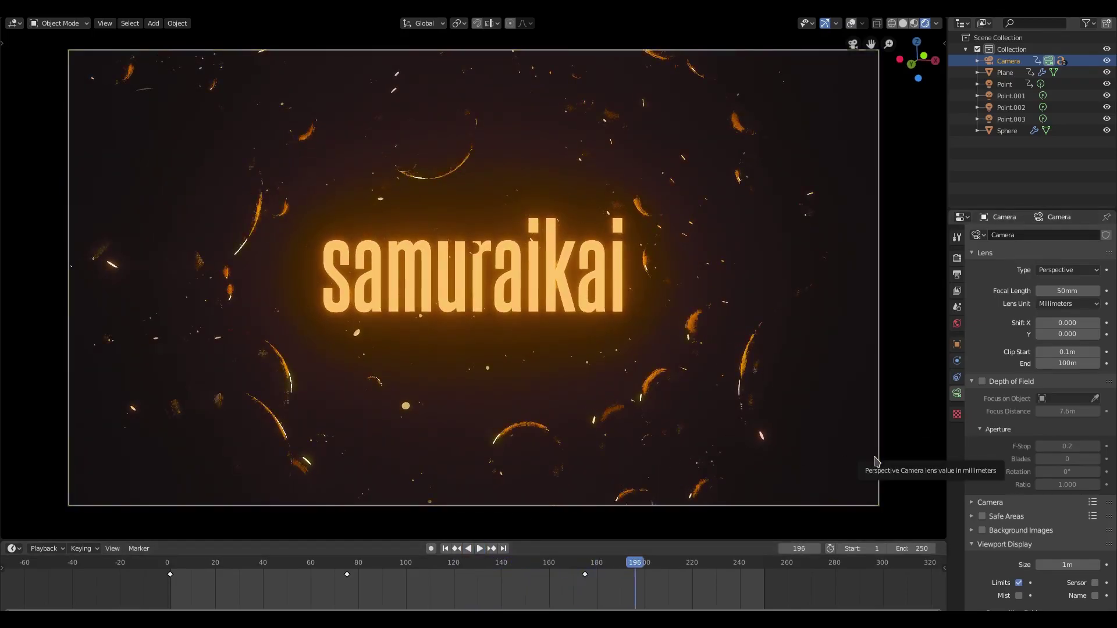
# Compare the paused frame with and without the camera's Depth of Field, leaving Depth of Field enabled.
pyautogui.click(983, 382)
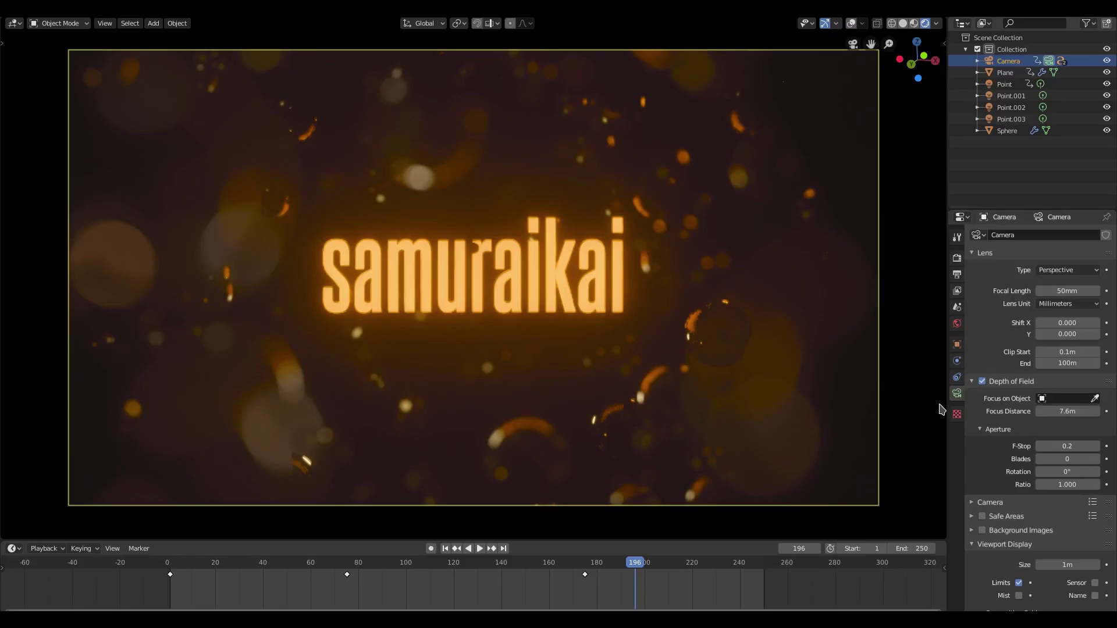
pyautogui.click(983, 382)
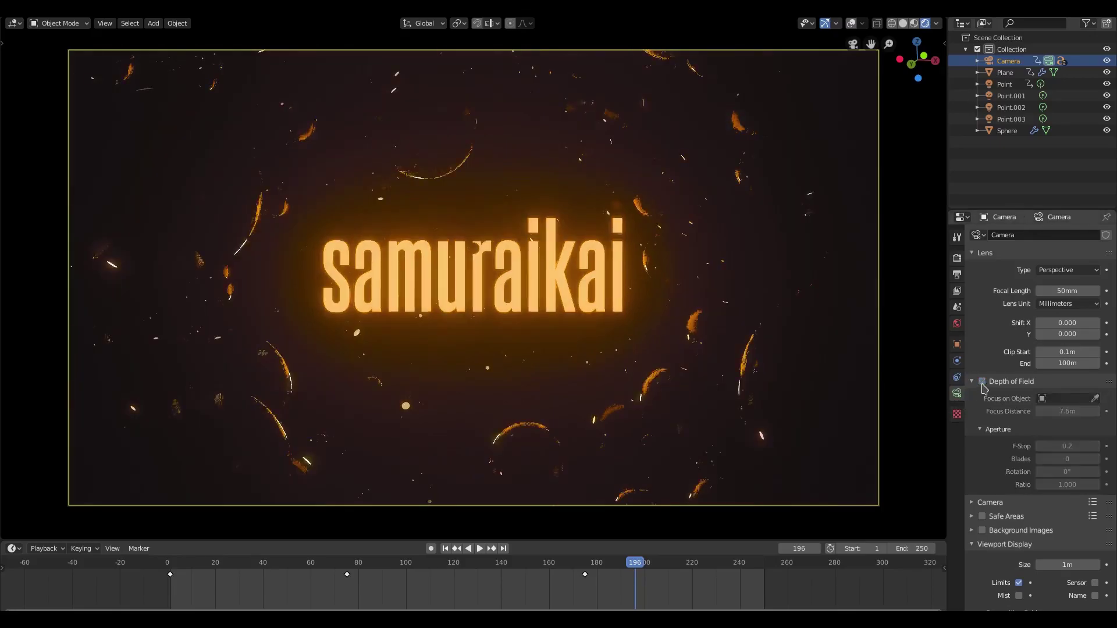
pyautogui.scroll(-4, 777, 435)
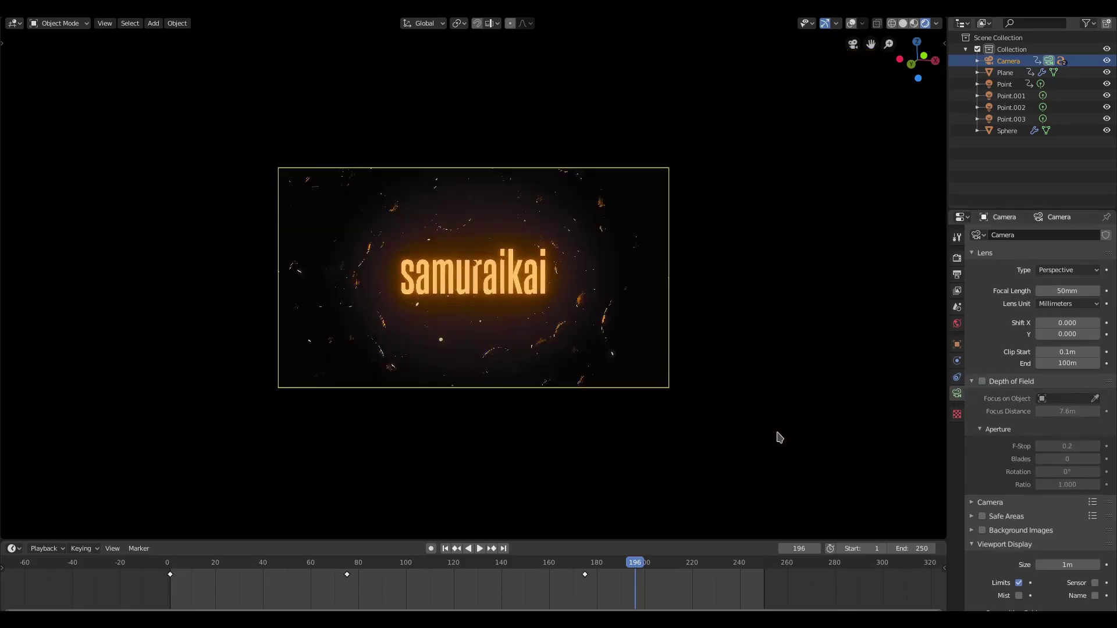
pyautogui.scroll(4, 777, 435)
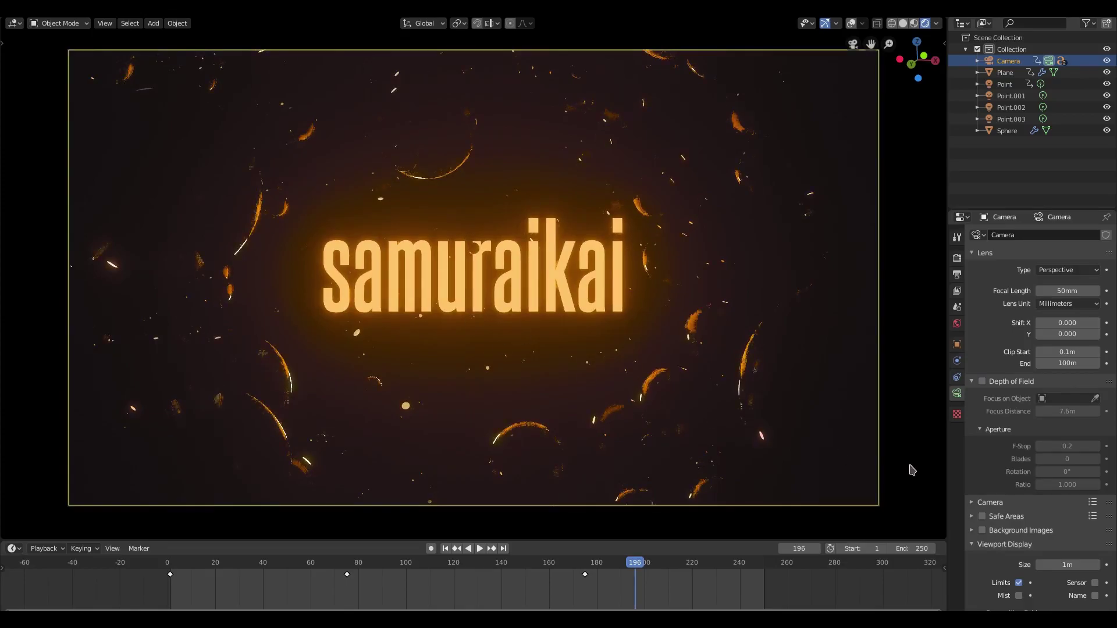
pyautogui.click(983, 382)
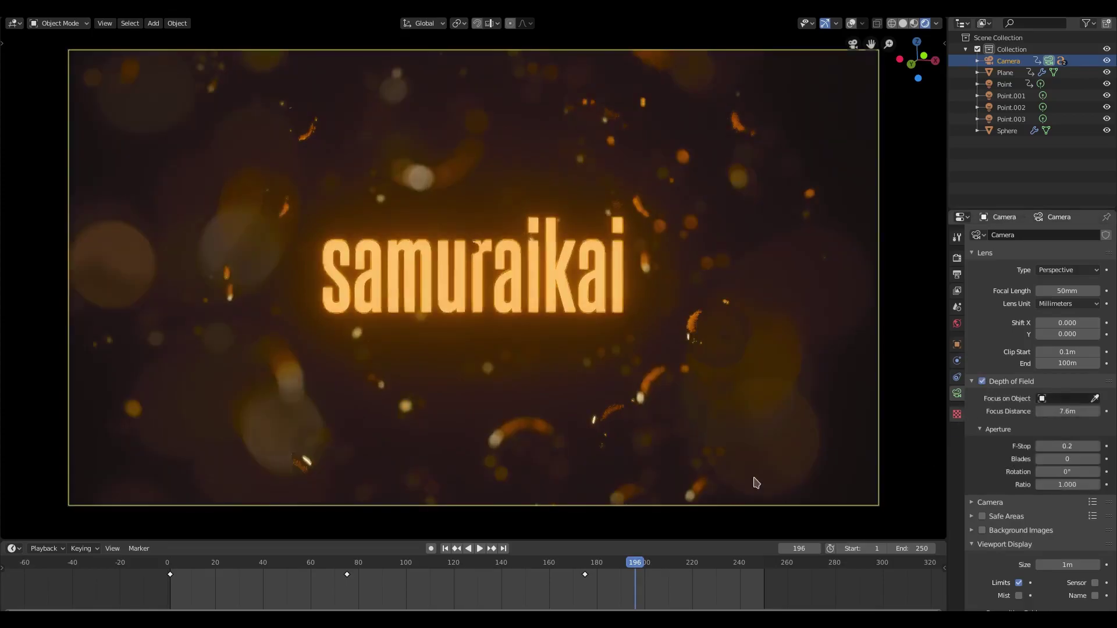
# Examine the Bloom color in the Eevee render settings, then select the Point light.
pyautogui.click(958, 260)
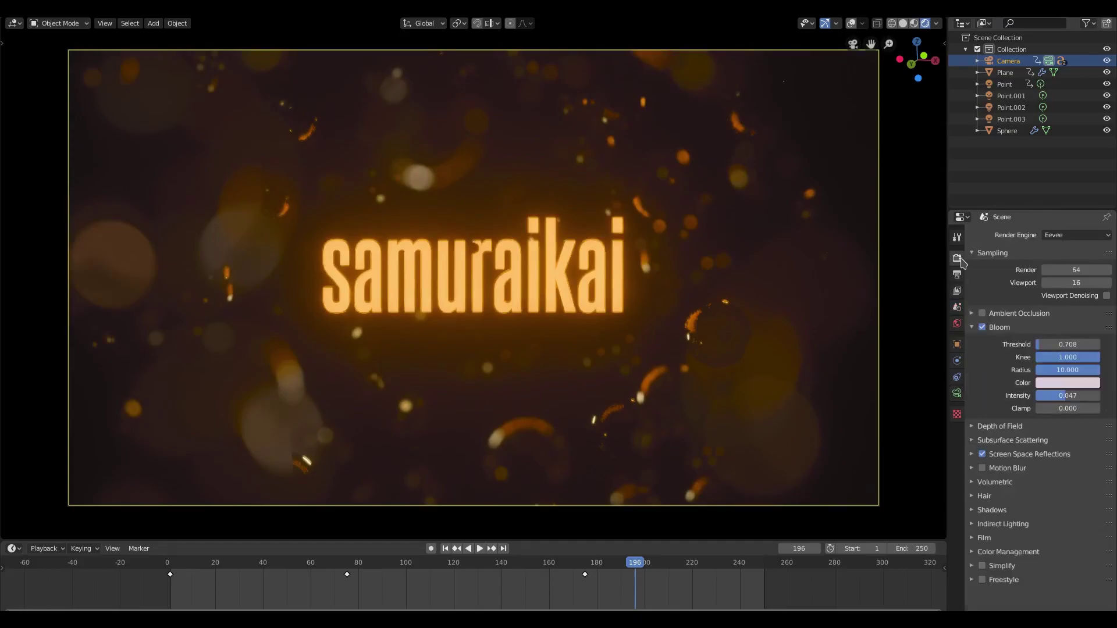
pyautogui.click(1071, 384)
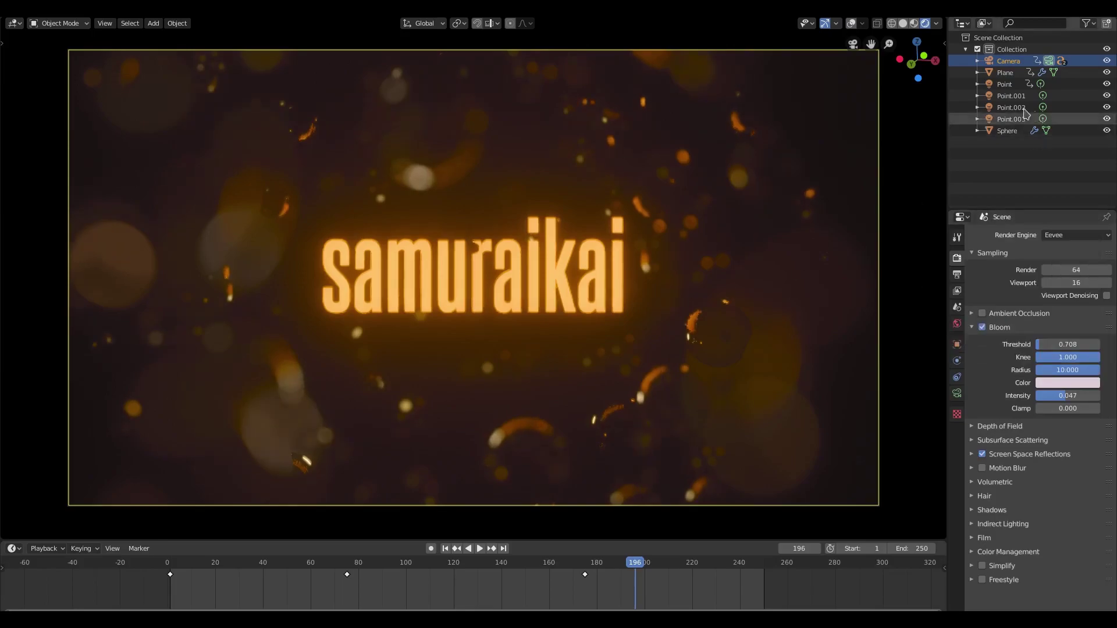
pyautogui.click(1010, 96)
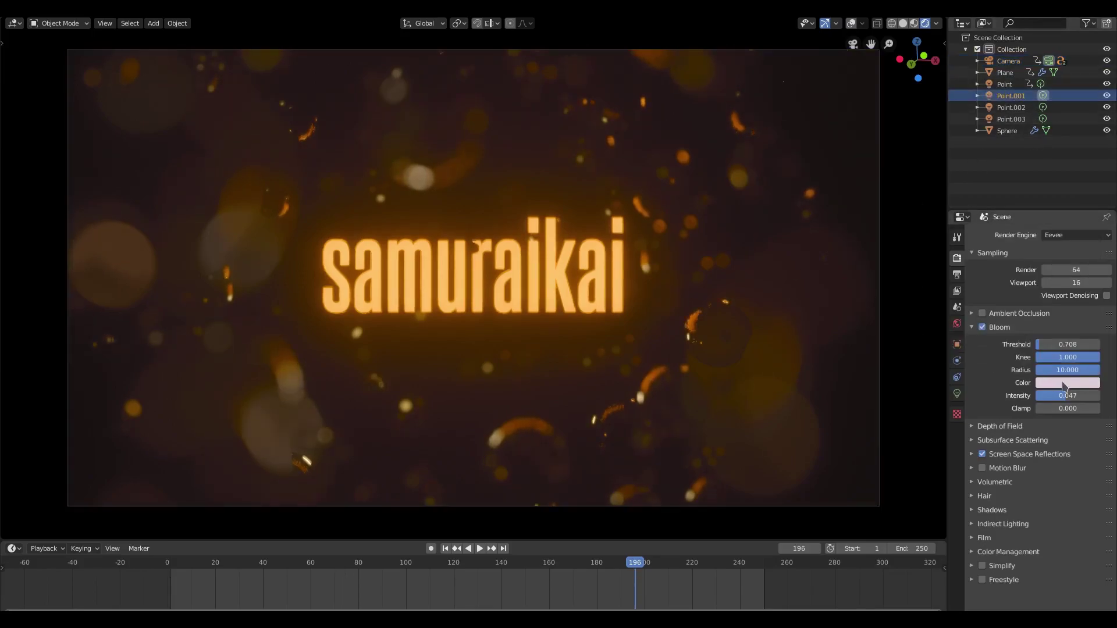
pyautogui.click(1064, 384)
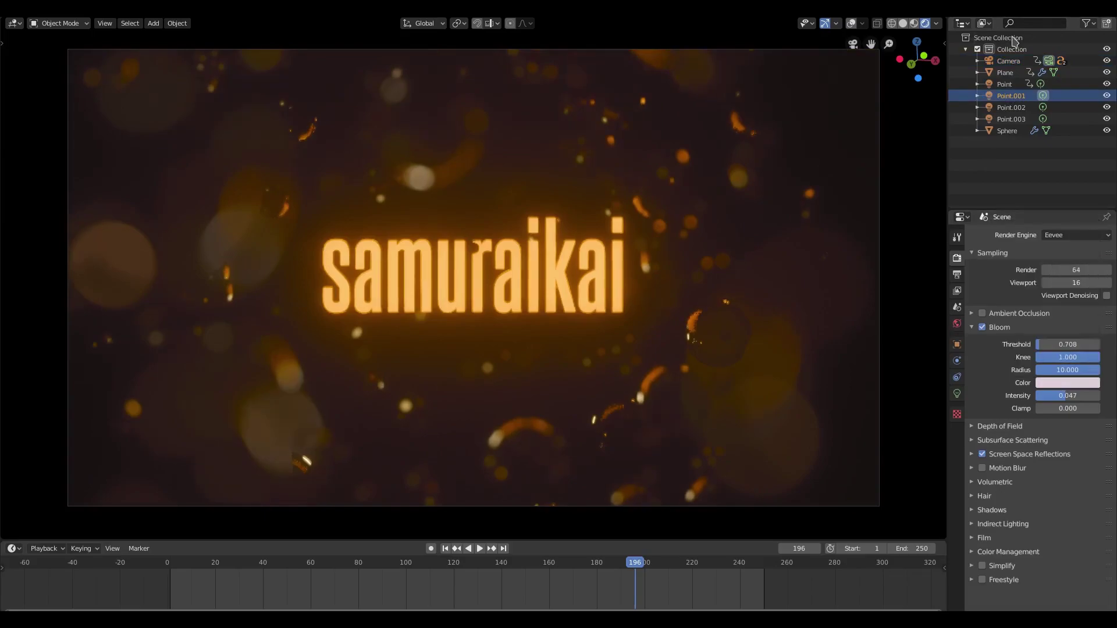
pyautogui.click(1005, 84)
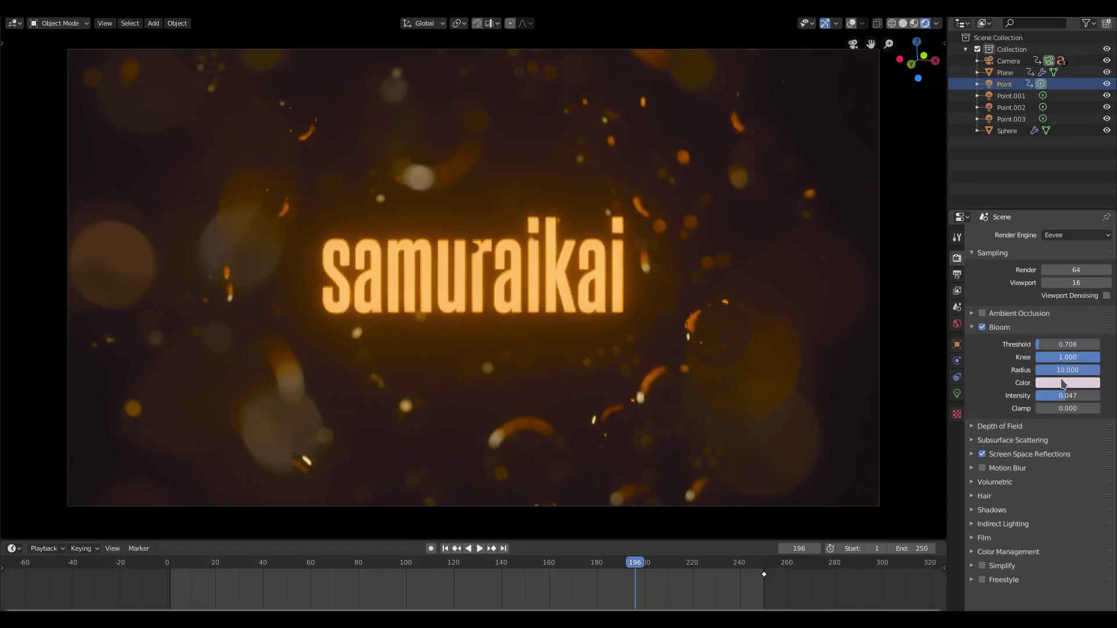
pyautogui.click(1063, 384)
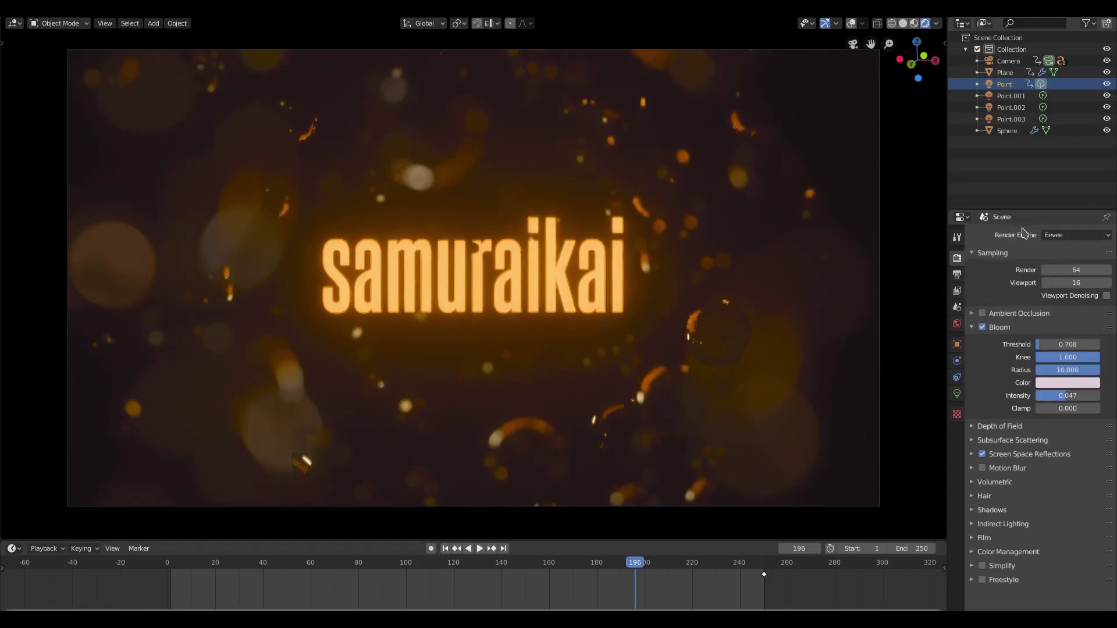
pyautogui.click(1064, 383)
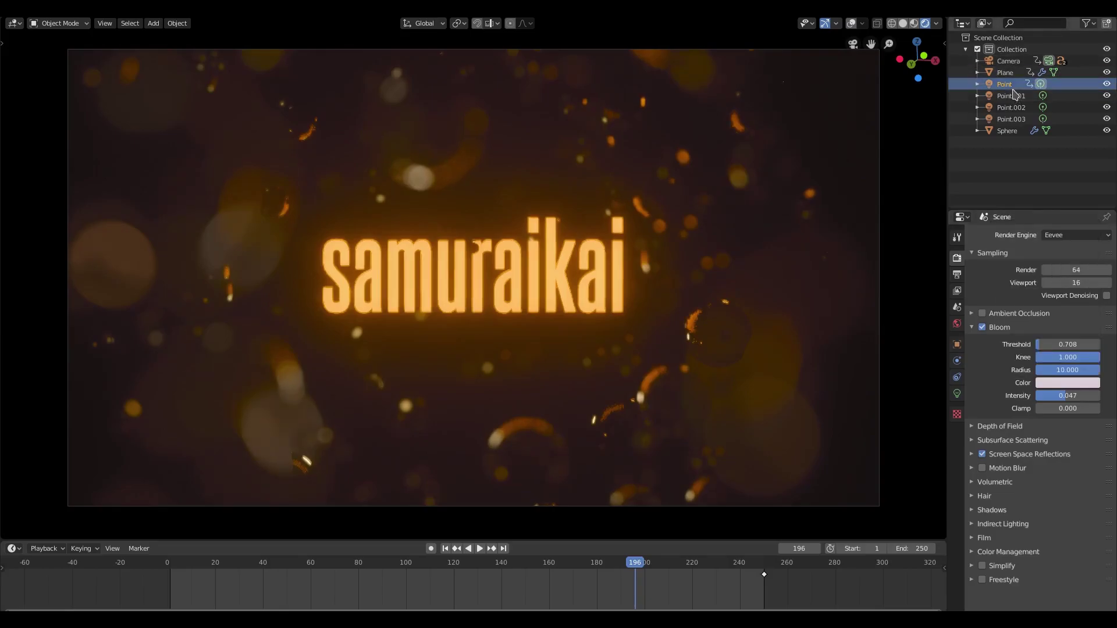
# Examine the light colors of the Point, Point.001, Point.002 and Point.003 lights one after another.
pyautogui.click(957, 393)
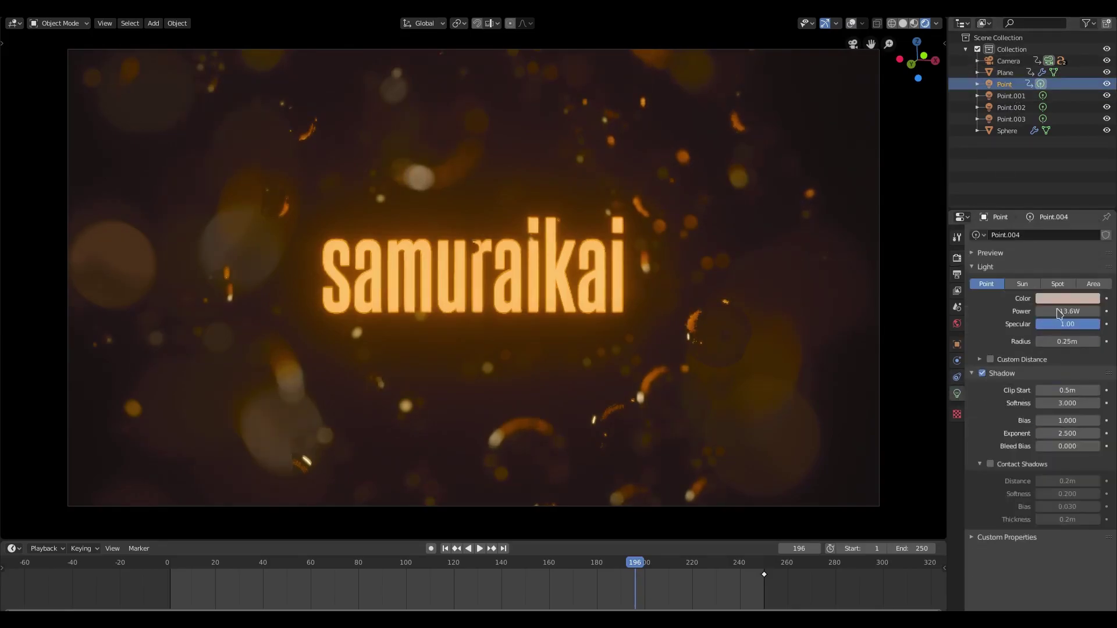
pyautogui.click(1062, 299)
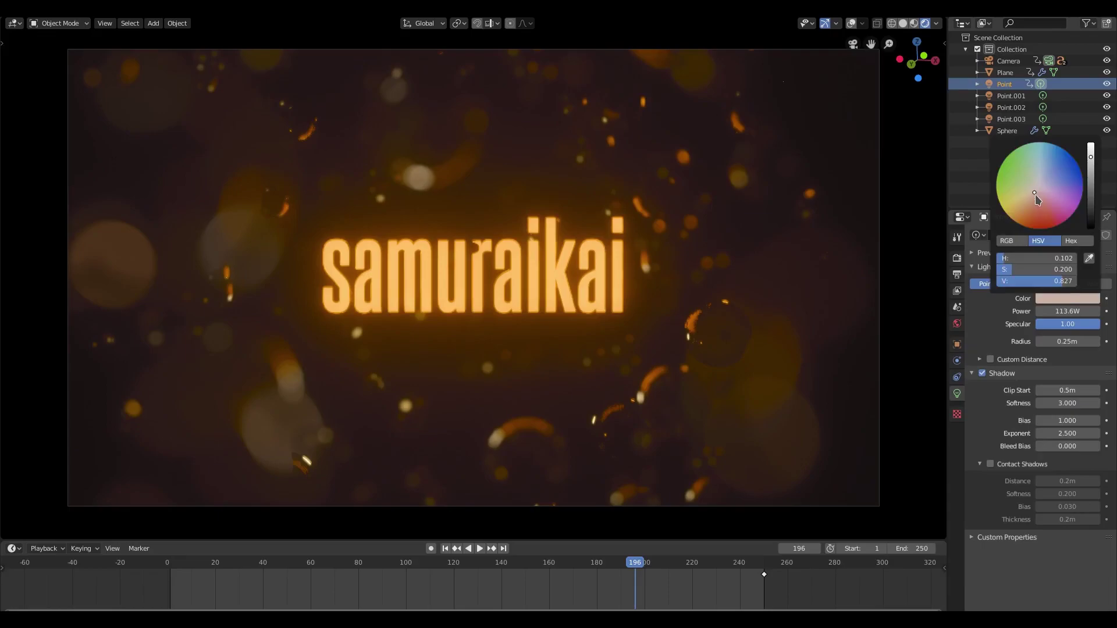
pyautogui.click(1011, 96)
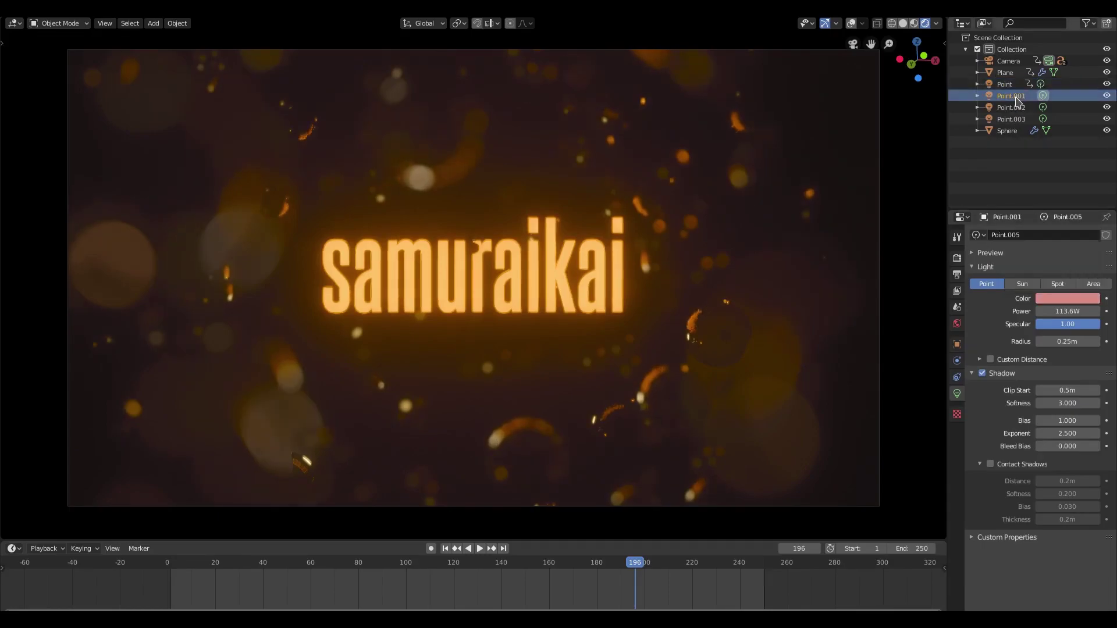
pyautogui.click(1072, 300)
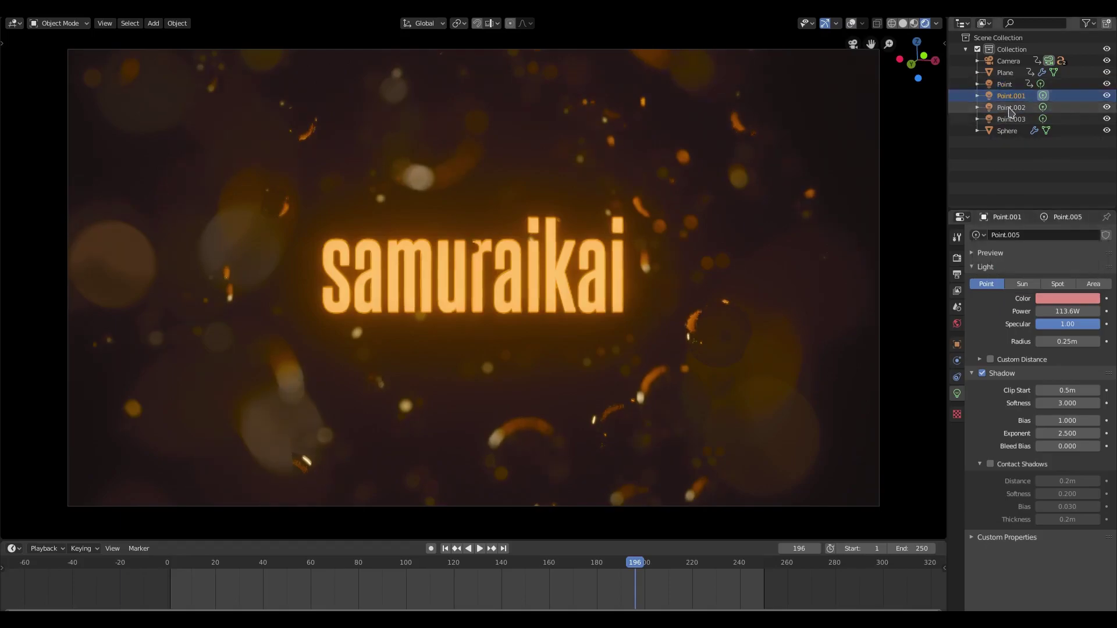
pyautogui.click(1011, 107)
pyautogui.click(1066, 299)
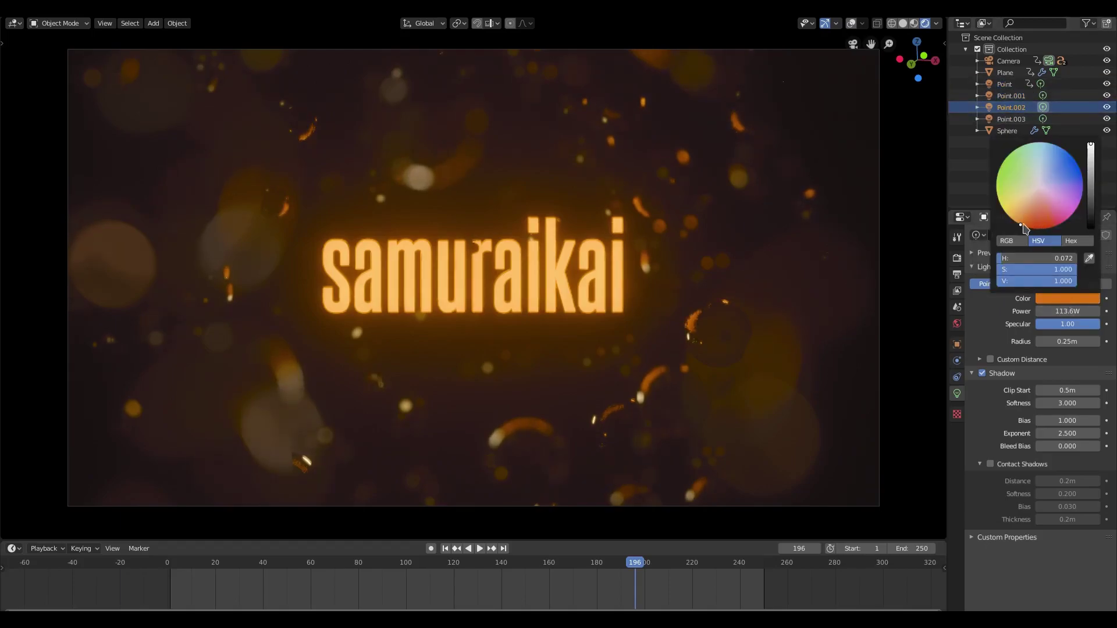
pyautogui.click(1011, 118)
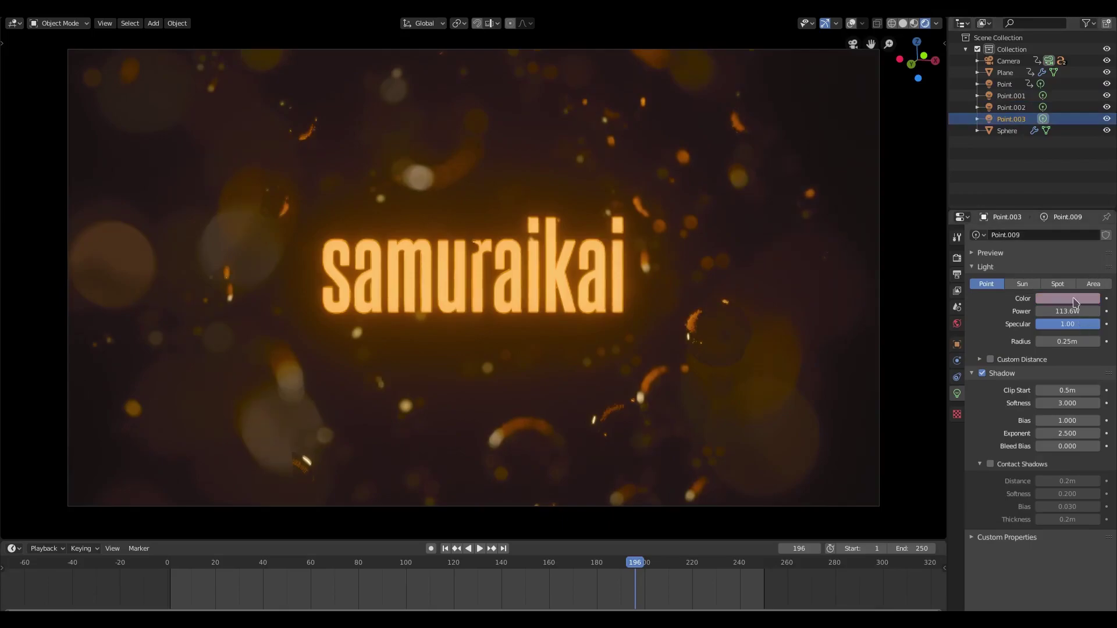
pyautogui.click(1076, 302)
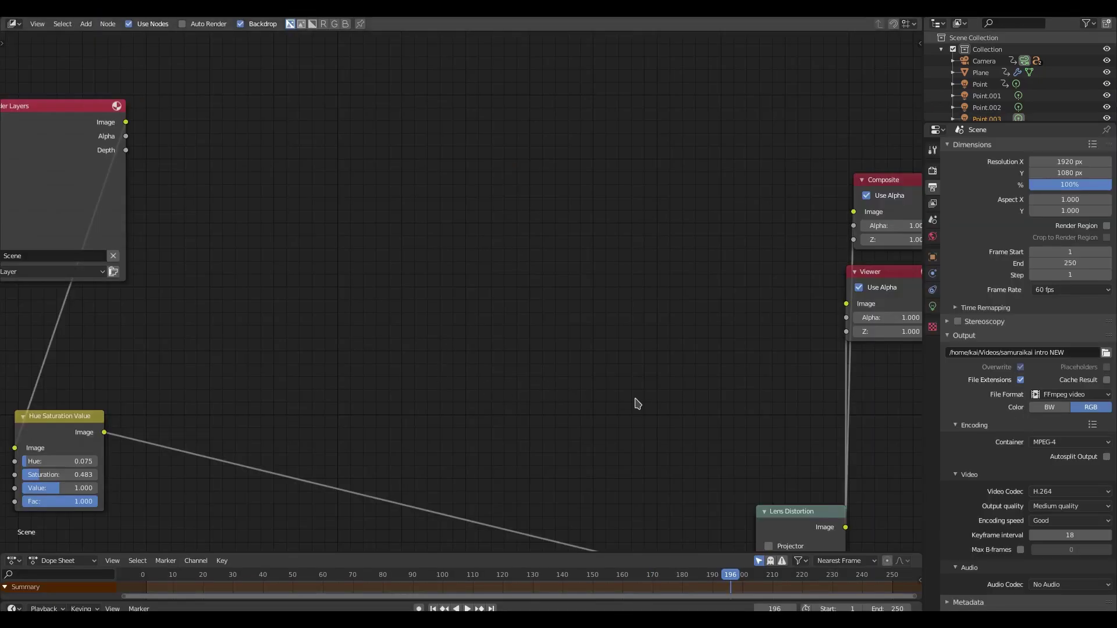
# In the compositing node tree, move the Render Layers node to the left of the Hue Saturation Value node and select the latter.
pyautogui.moveTo(420, 303); pyautogui.dragTo(683, 271, button='middle')
pyautogui.scroll(-1, 468, 310)
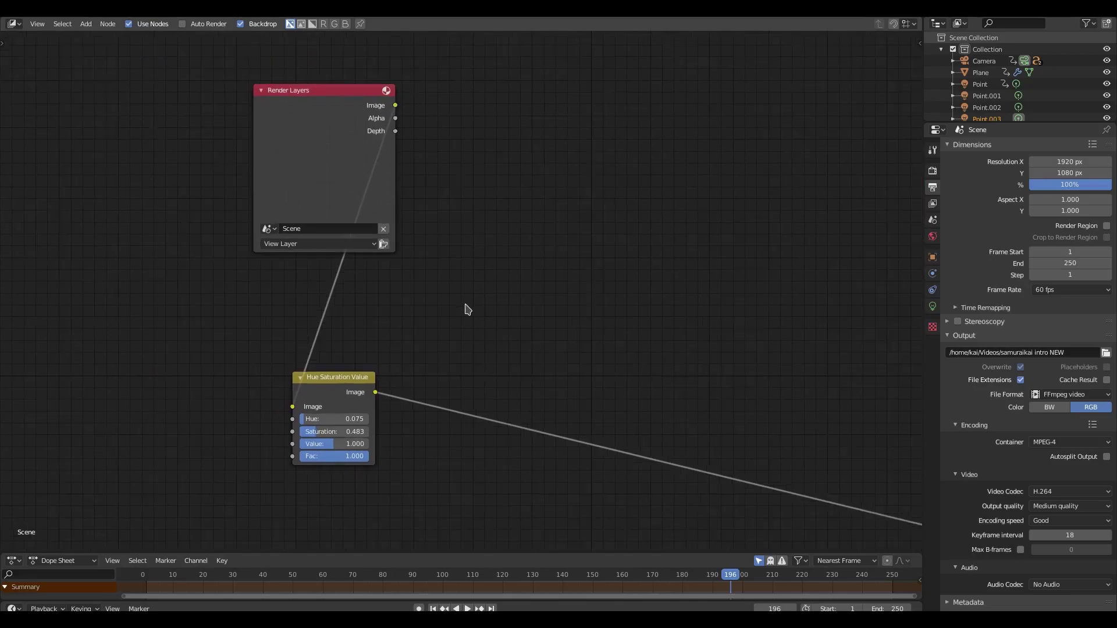
pyautogui.moveTo(334, 93); pyautogui.dragTo(184, 137)
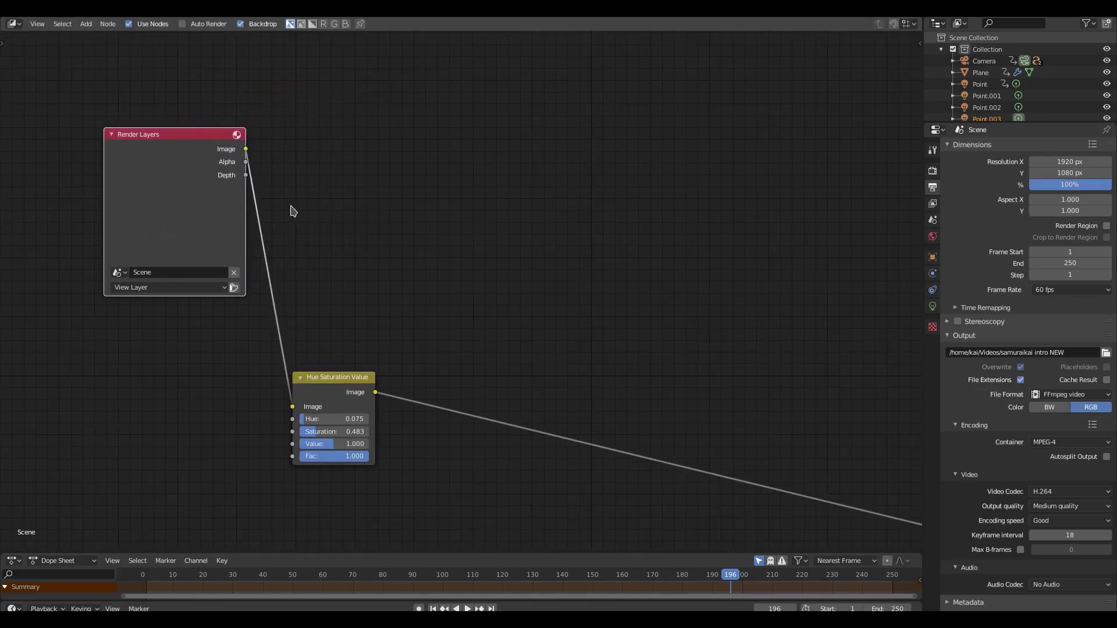
pyautogui.moveTo(317, 282); pyautogui.dragTo(263, 236, button='middle')
pyautogui.click(273, 342)
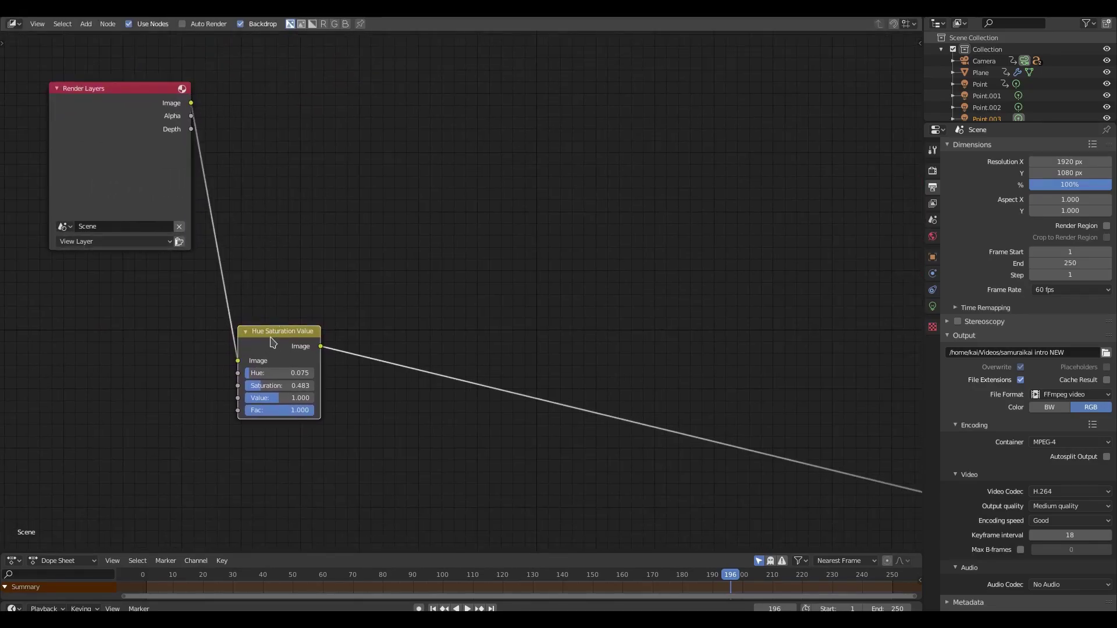
# Search the addable compositing nodes for "hue" to locate Hue Saturation Value, without adding another one.
pyautogui.hotkey('shift', 'a')
pyautogui.click(625, 165)
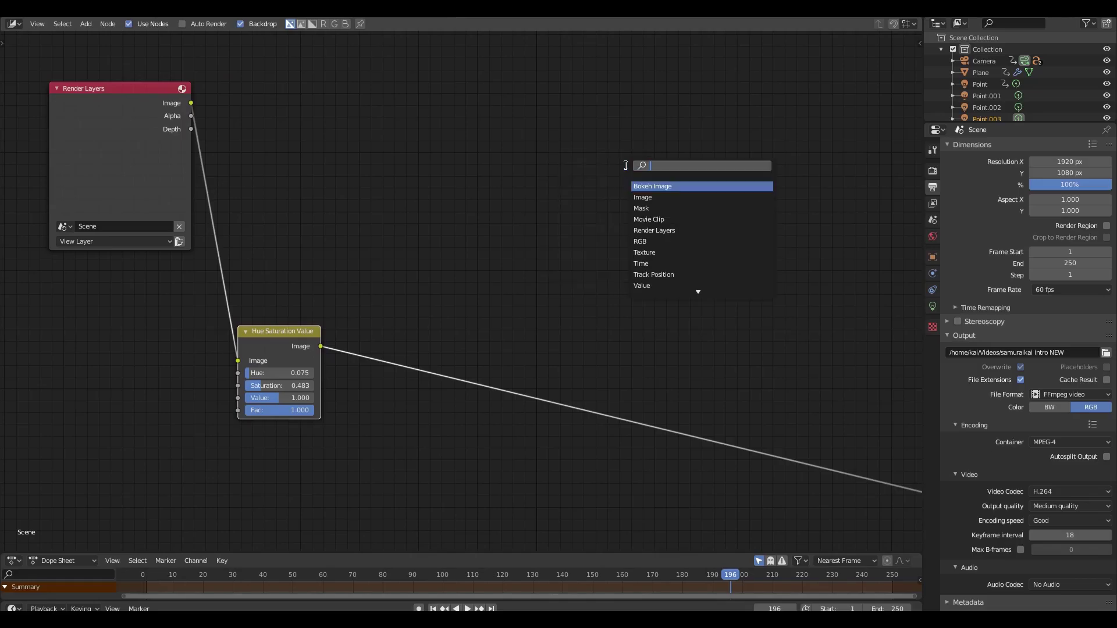
pyautogui.write('hue')
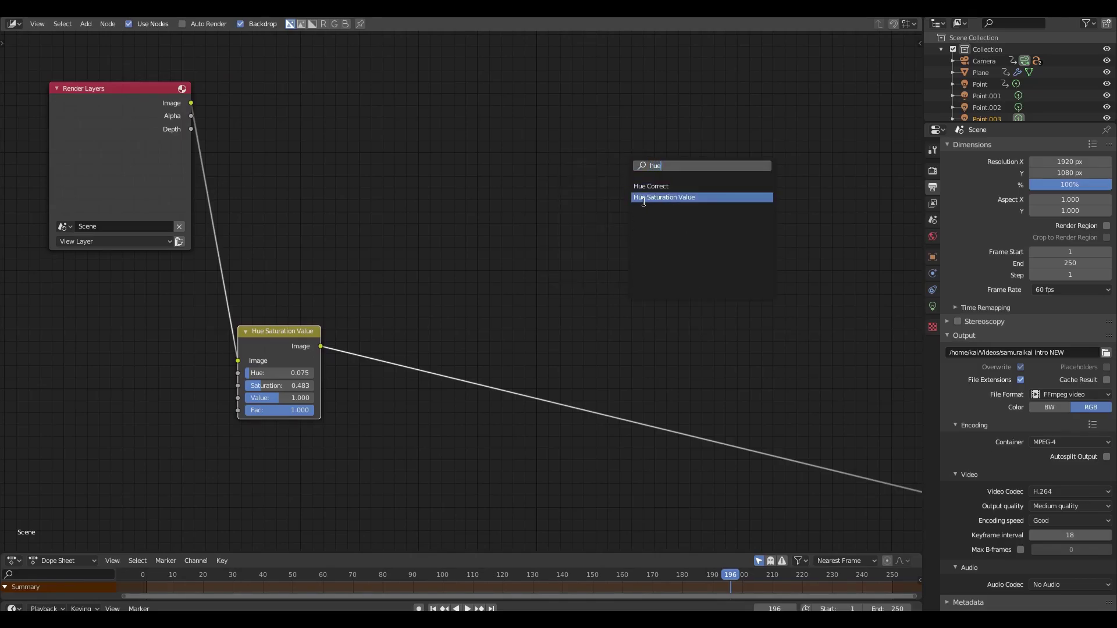
pyautogui.moveTo(469, 299); pyautogui.dragTo(384, 354, button='middle')
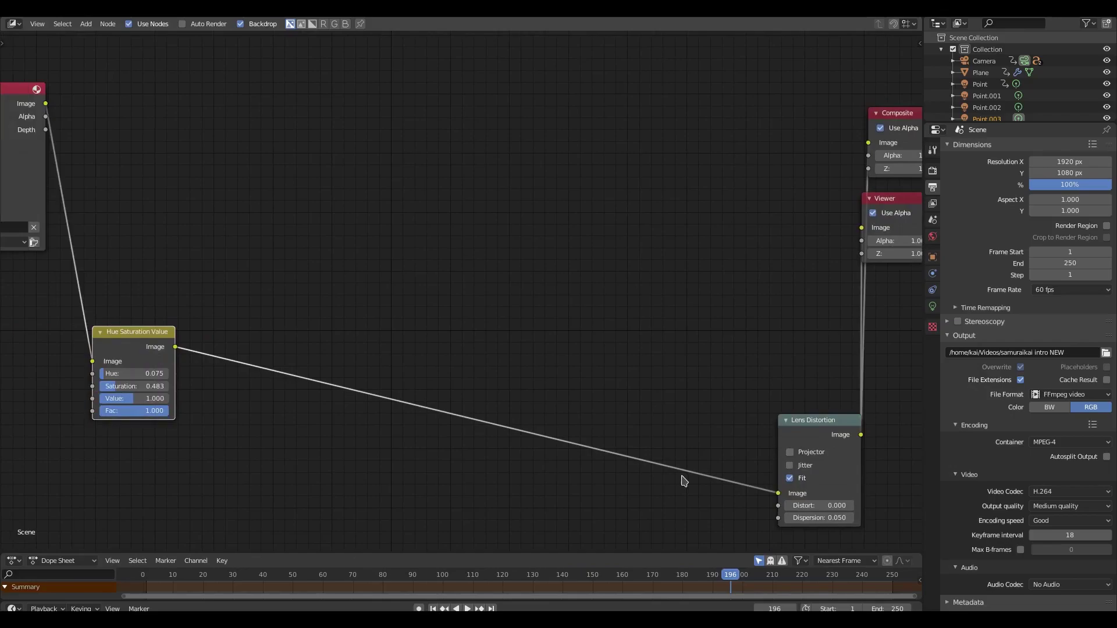
# Search the addable compositing nodes for "lens" to locate Lens Distortion, without adding another one.
pyautogui.moveTo(798, 449); pyautogui.dragTo(656, 433, button='middle')
pyautogui.hotkey('shift', 'a')
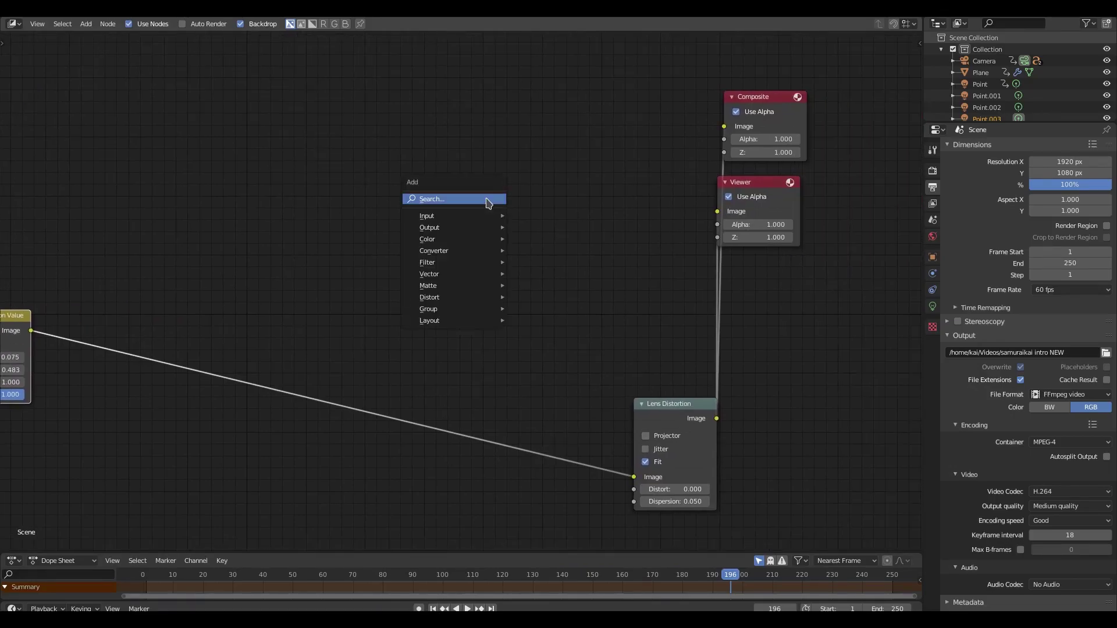
pyautogui.click(486, 199)
pyautogui.write('lens')
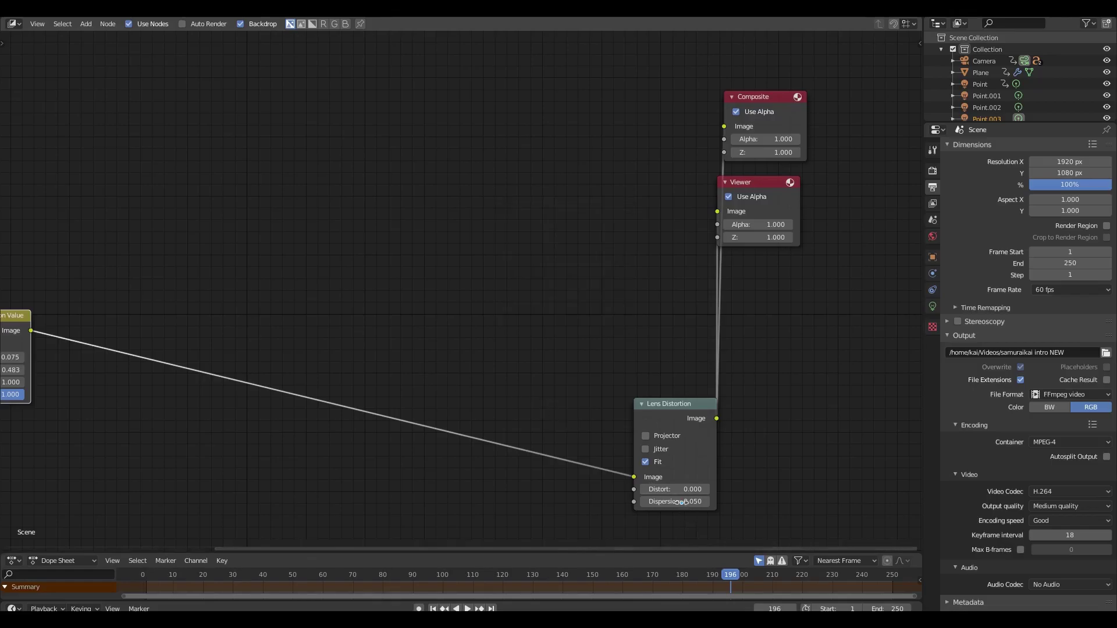
pyautogui.moveTo(616, 327); pyautogui.dragTo(698, 375, button='middle')
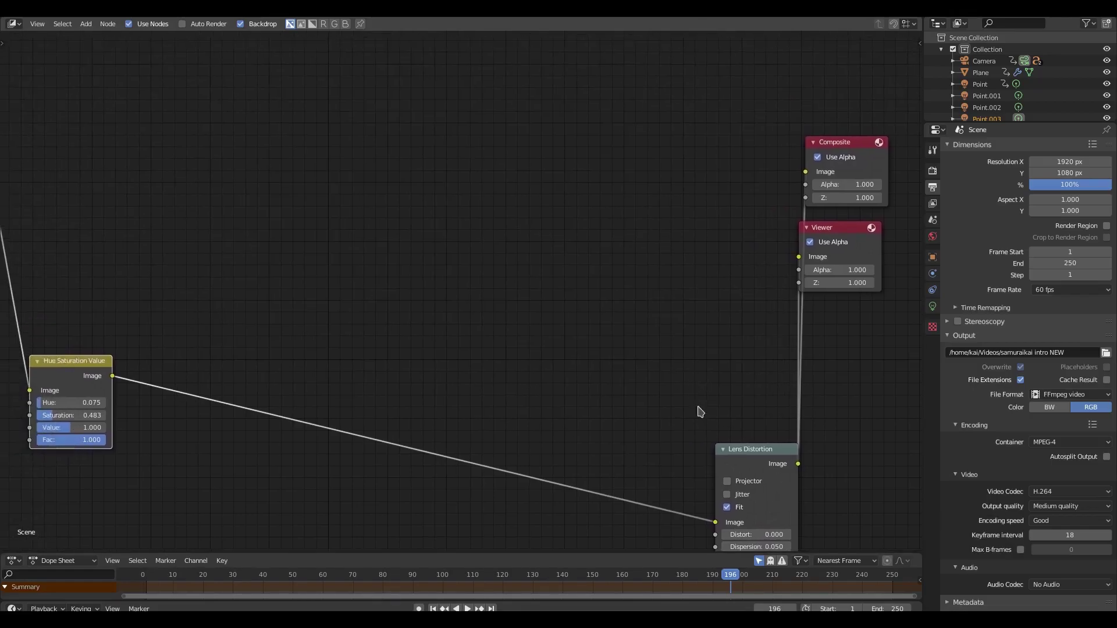
# Nudge the Viewer node slightly to the right and search the addable nodes for "view" without adding one.
pyautogui.moveTo(697, 489); pyautogui.dragTo(622, 418, button='middle')
pyautogui.moveTo(725, 132)
pyautogui.mouseDown()
pyautogui.moveTo(750, 130)
pyautogui.moveTo(736, 129)
pyautogui.mouseUp()
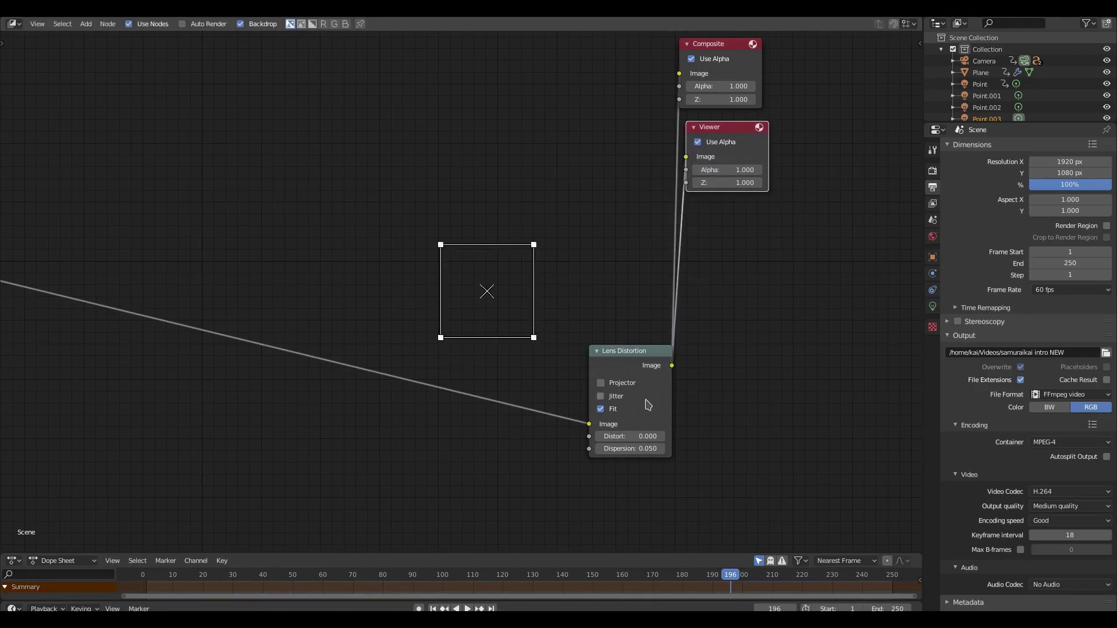
pyautogui.hotkey('shift', 'a')
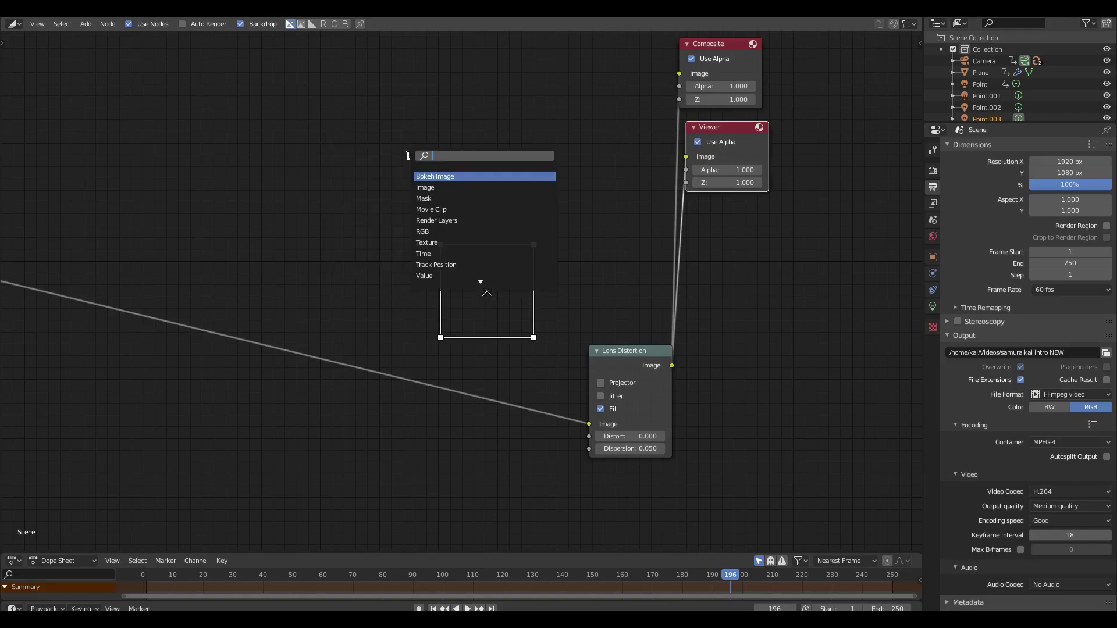
pyautogui.write('view')
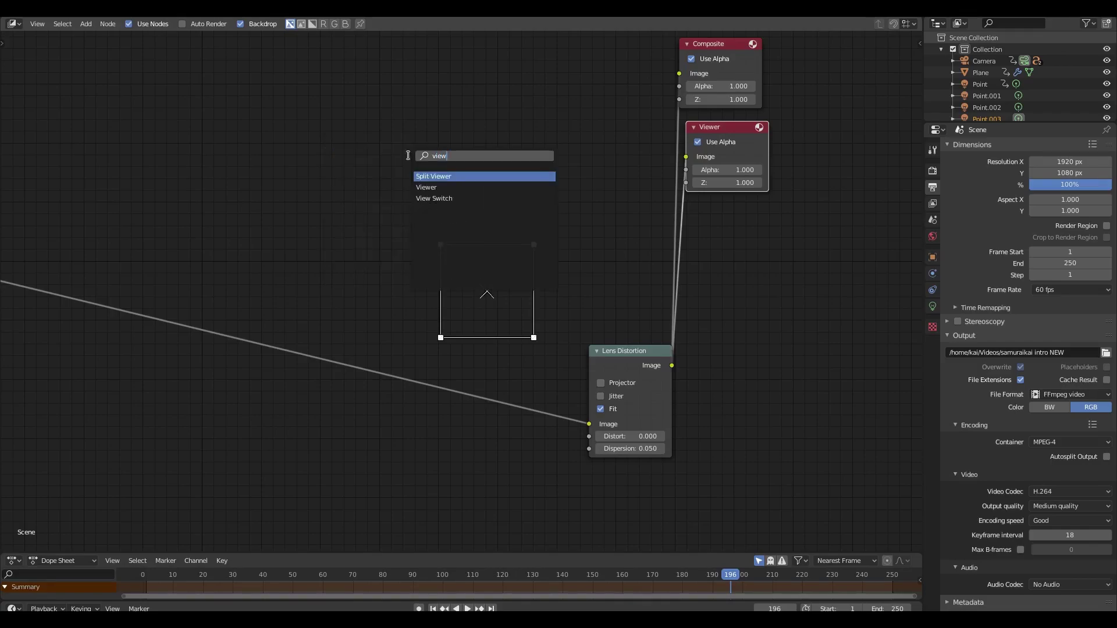
pyautogui.click(327, 136)
pyautogui.moveTo(479, 269); pyautogui.dragTo(572, 339, button='middle')
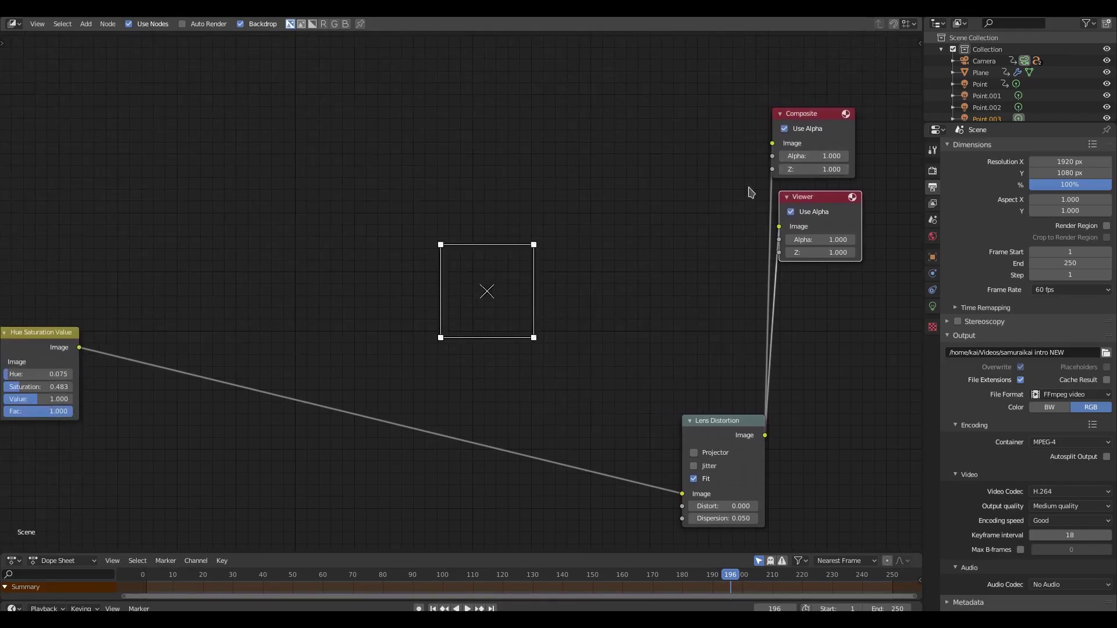
pyautogui.moveTo(608, 194); pyautogui.dragTo(712, 292, button='middle')
# Reposition the Hue Saturation Value and Lens Distortion nodes, and check the view layer and scene choices on the Render Layers node.
pyautogui.scroll(-1, 662, 265)
pyautogui.moveTo(169, 427); pyautogui.dragTo(135, 457)
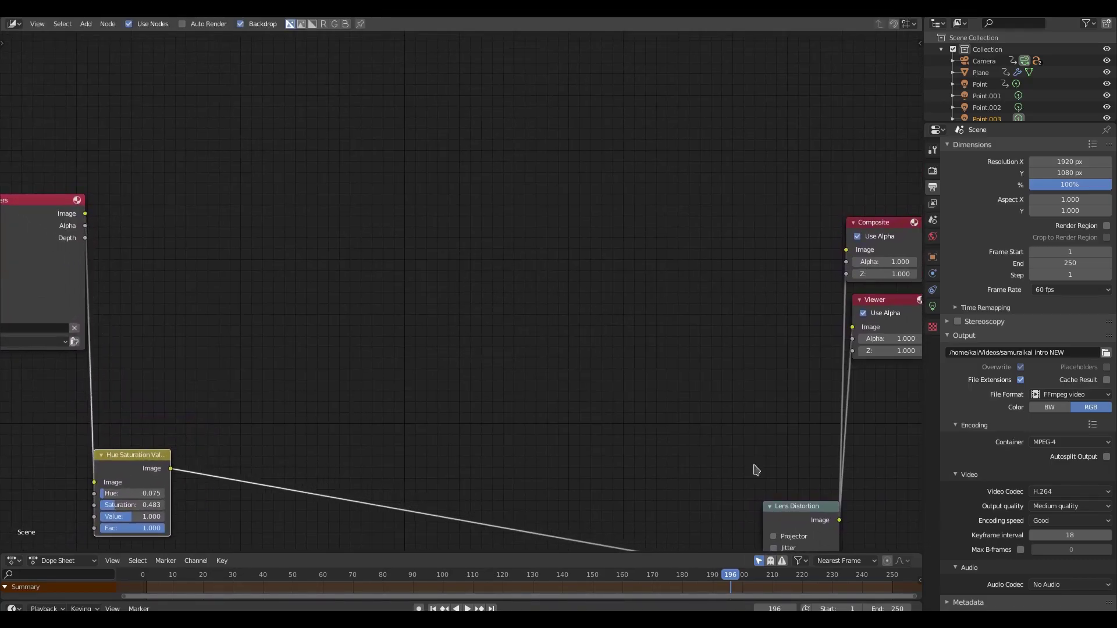
pyautogui.moveTo(792, 510); pyautogui.dragTo(792, 478)
pyautogui.hscroll(-5, 225, 269)
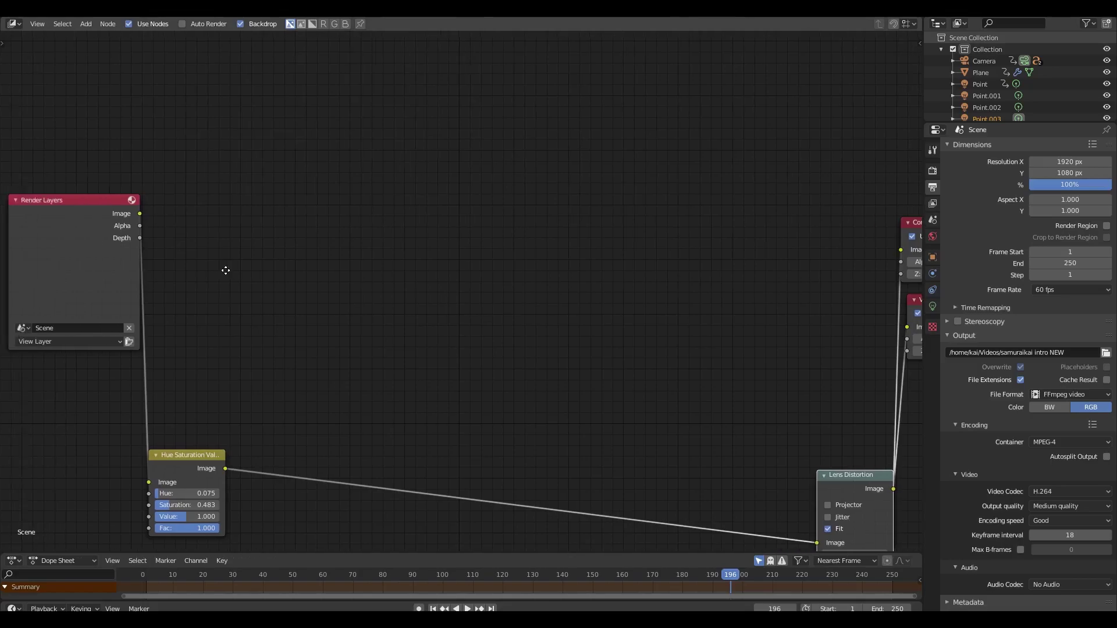
pyautogui.click(87, 341)
pyautogui.click(91, 355)
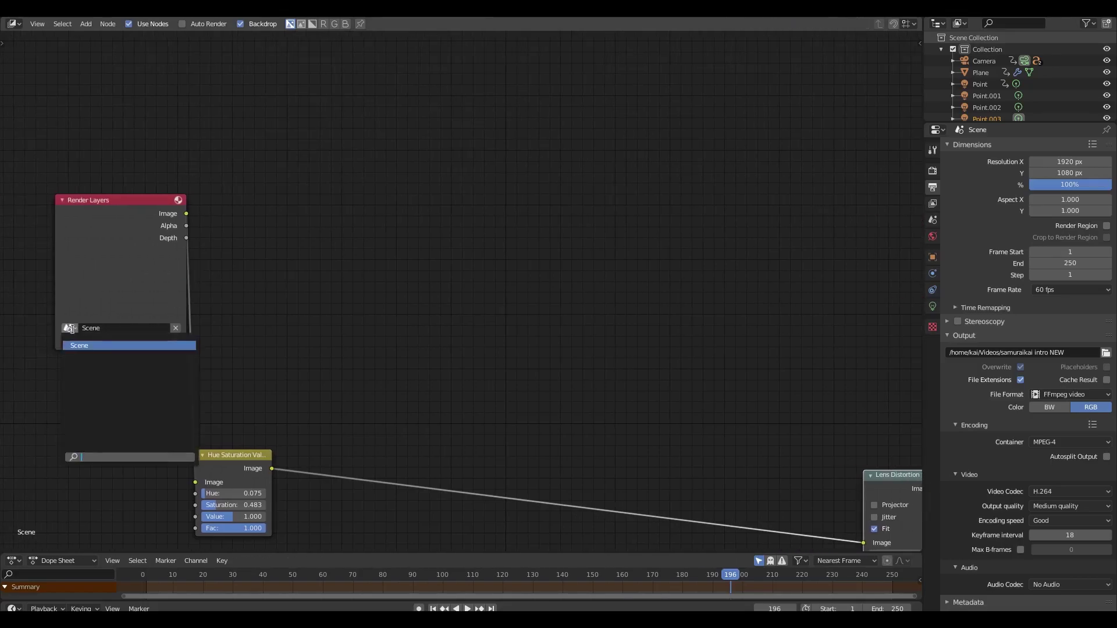
# Render the current frame, inspect the composited image up close, and return to the node tree.
pyautogui.moveTo(256, 274); pyautogui.dragTo(199, 221, button='middle')
pyautogui.click(107, 9)
pyautogui.moveTo(97, 10)
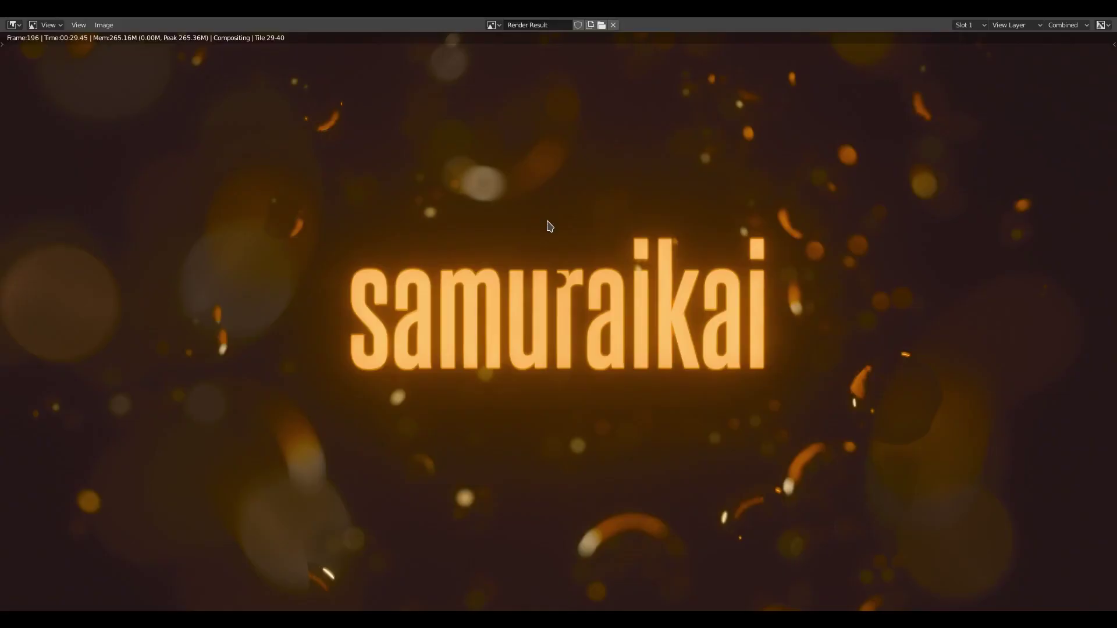
pyautogui.scroll(-1, 549, 226)
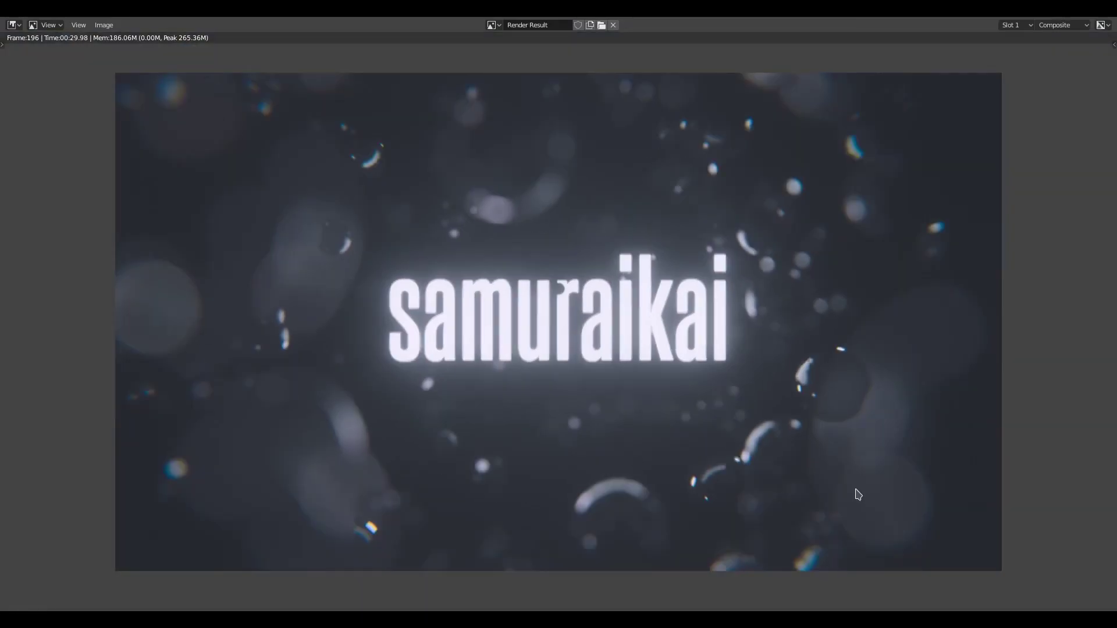
pyautogui.scroll(1, 710, 386)
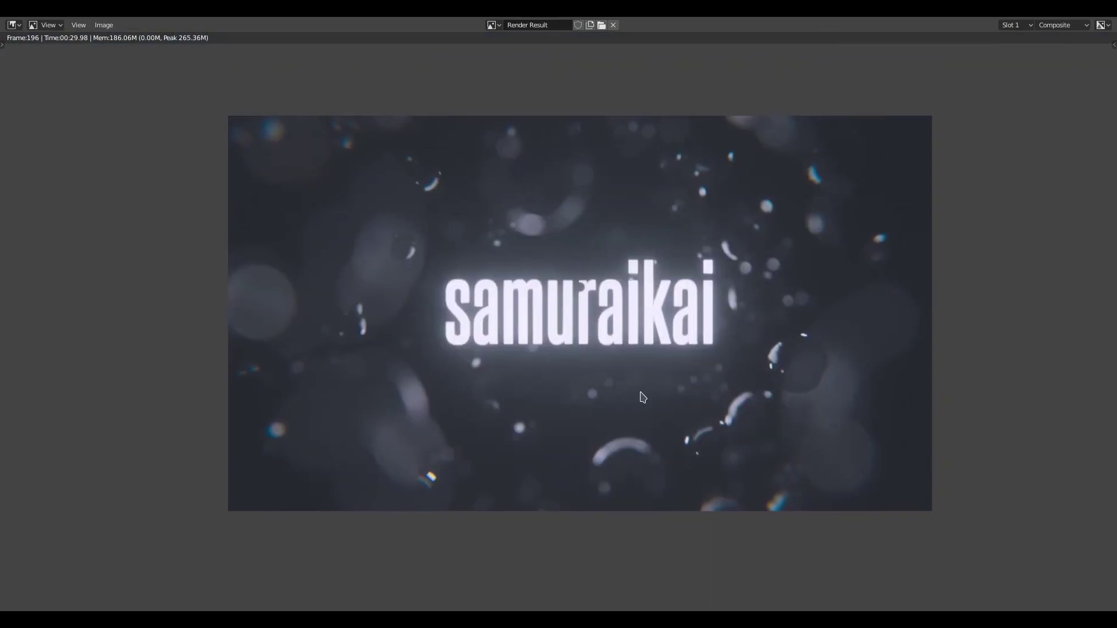
pyautogui.scroll(1, 656, 394)
pyautogui.press('Escape')
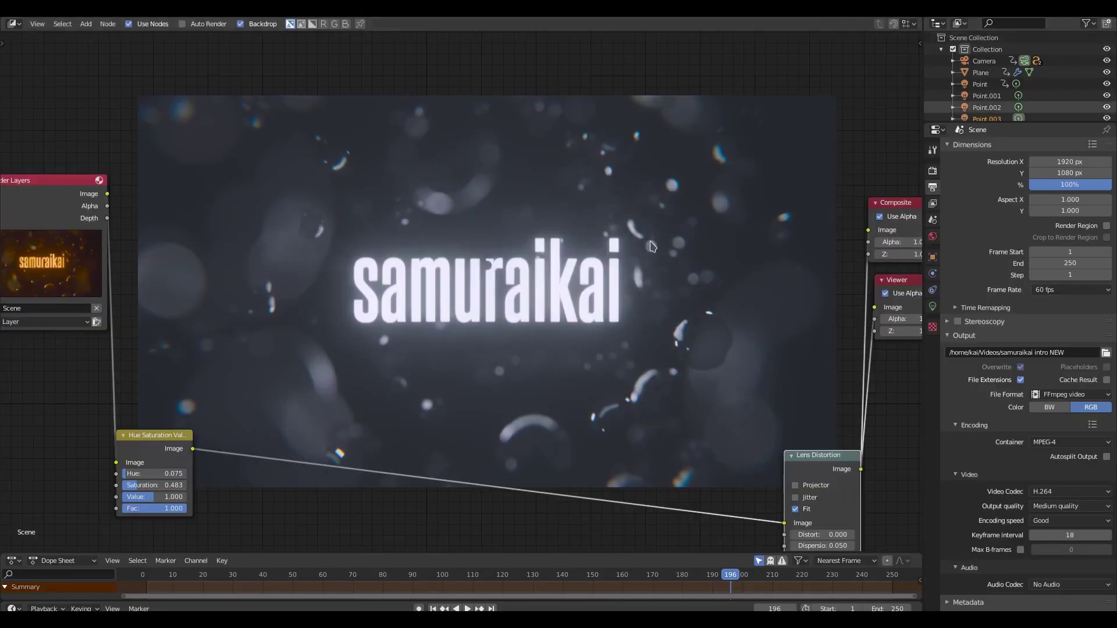
# Set the Saturation of the Hue Saturation Value node to 1.
pyautogui.moveTo(622, 279); pyautogui.dragTo(598, 257, button='middle')
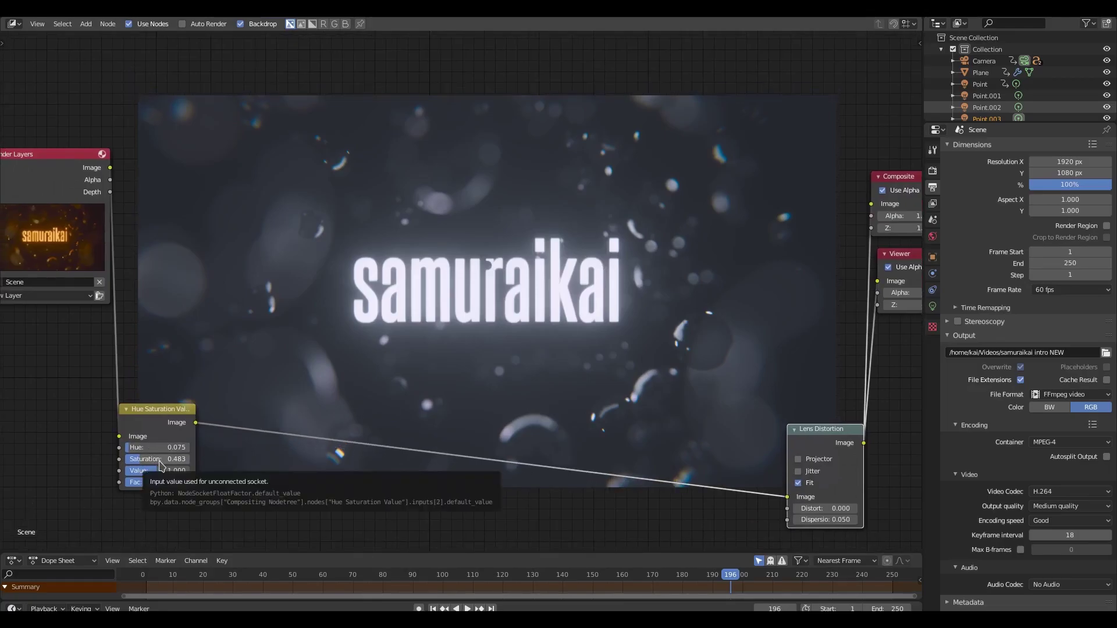
pyautogui.click(163, 460)
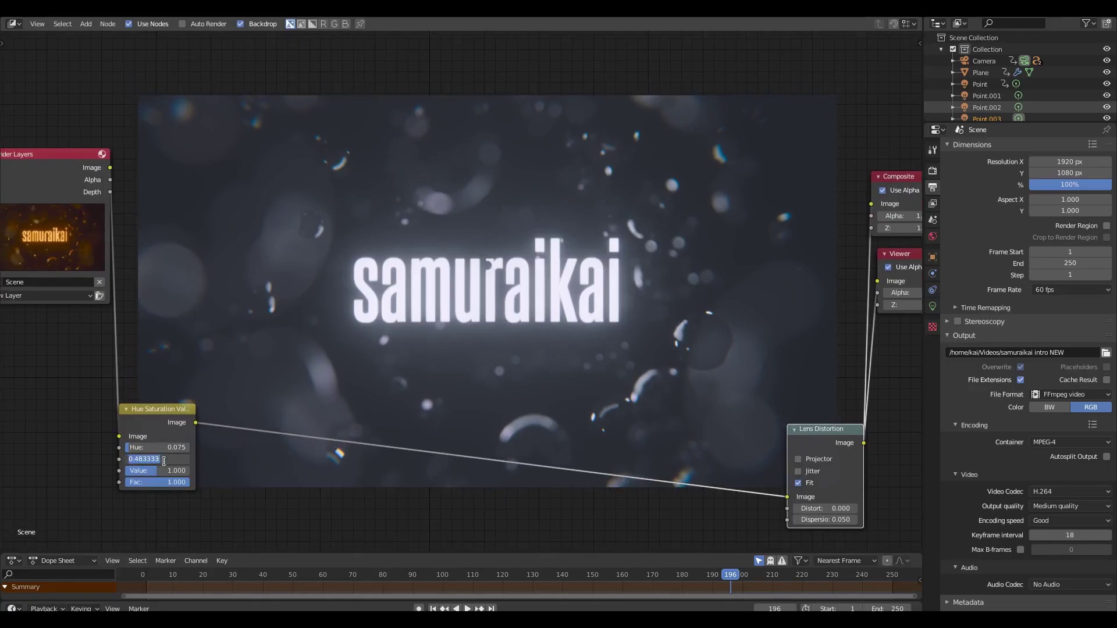
pyautogui.click(172, 461)
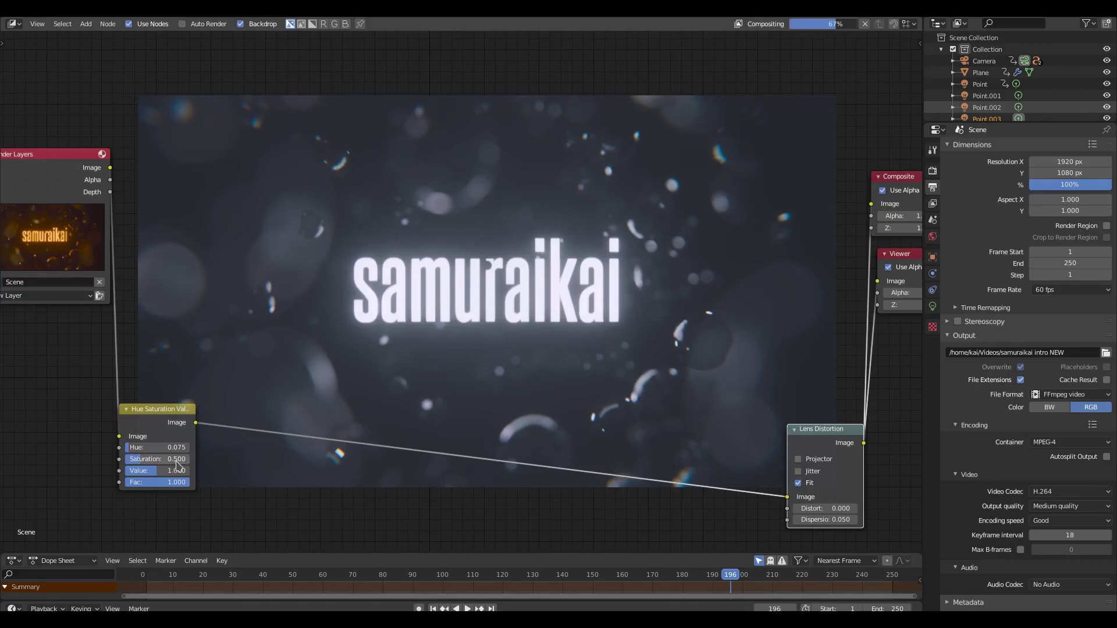
pyautogui.hotkey('ctrl', 'a')
pyautogui.write('1')
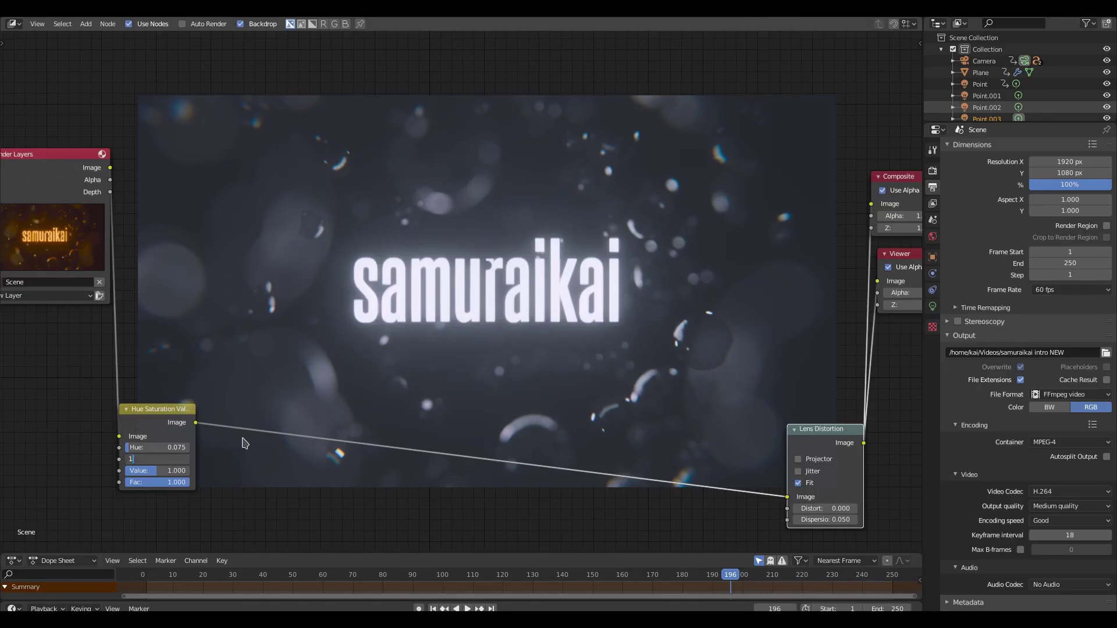
pyautogui.press('Return')
# Try Hue values of 1.0 and 0.5 on the Hue Saturation Value node, and settle on 0.317.
pyautogui.click(170, 448)
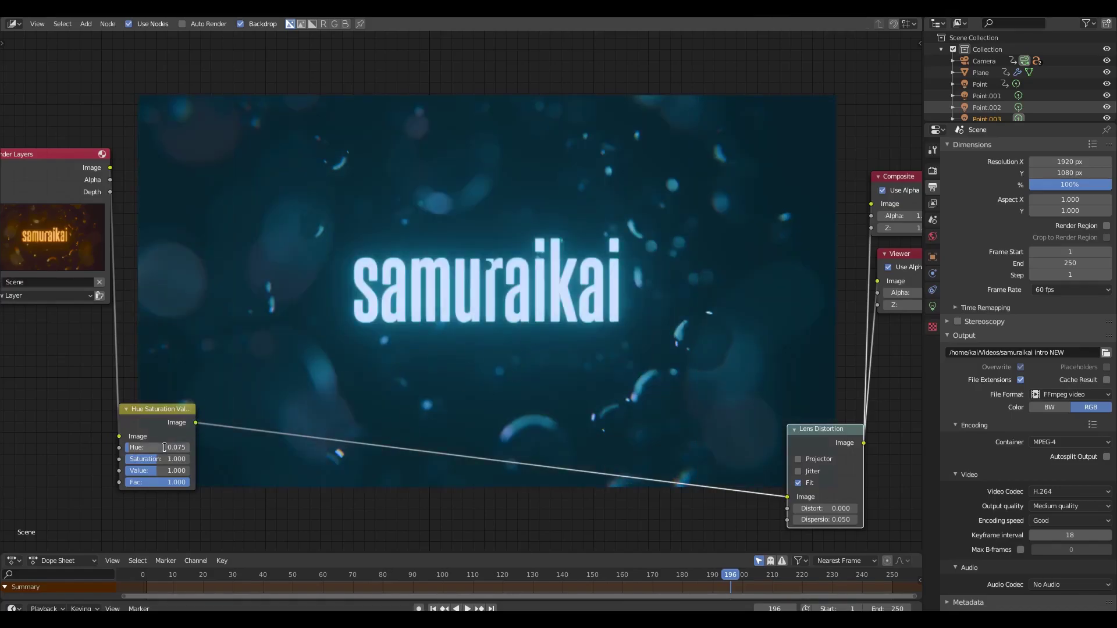
pyautogui.write('1.0')
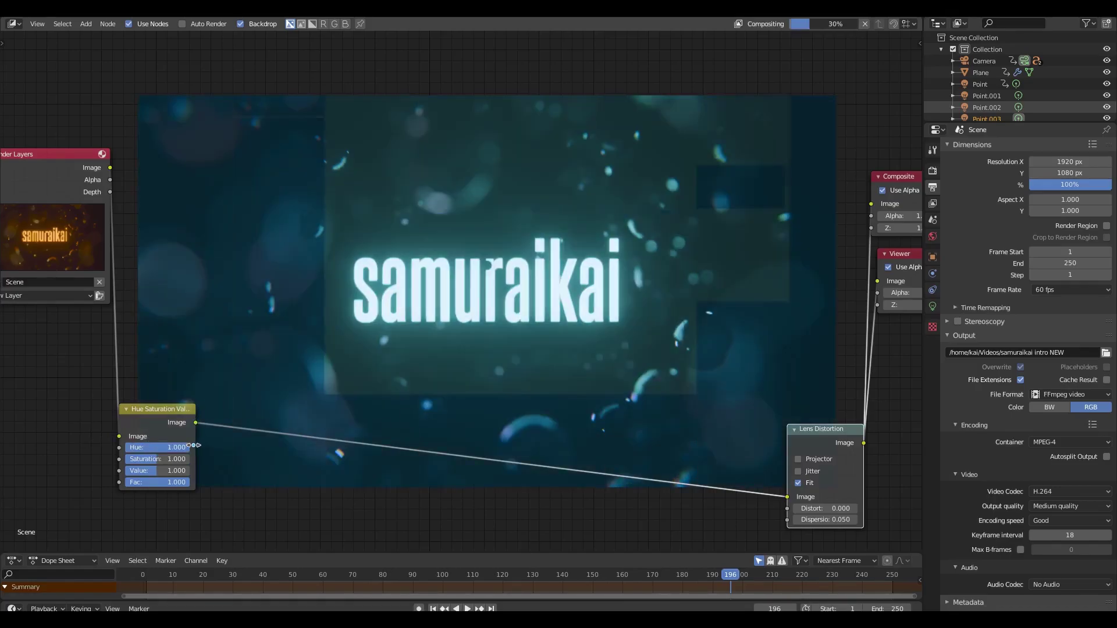
pyautogui.write('5')
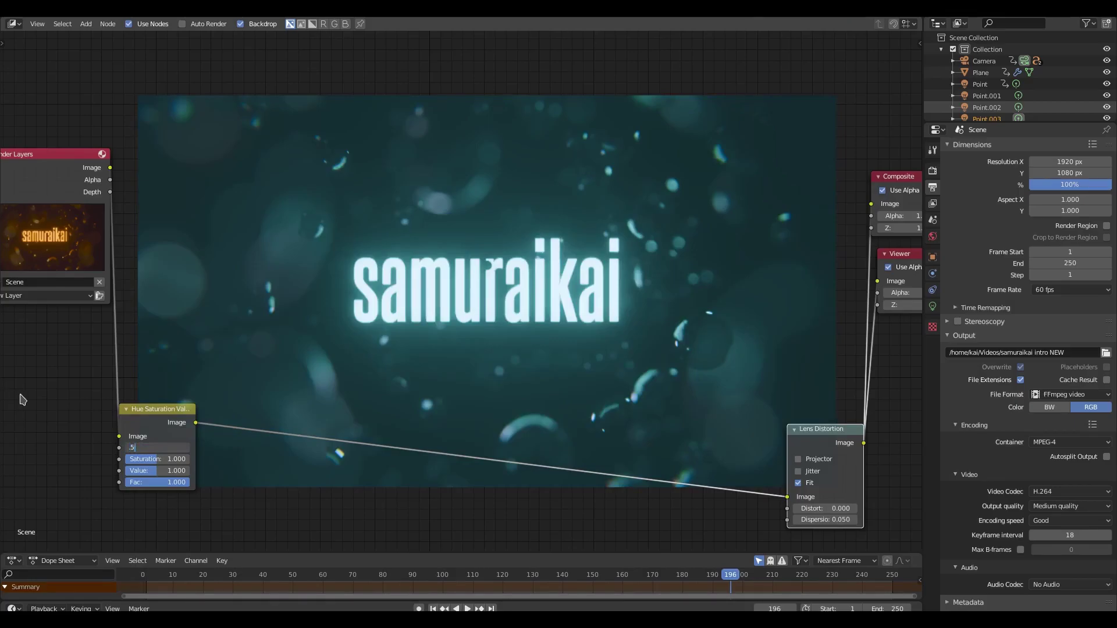
pyautogui.press('Return')
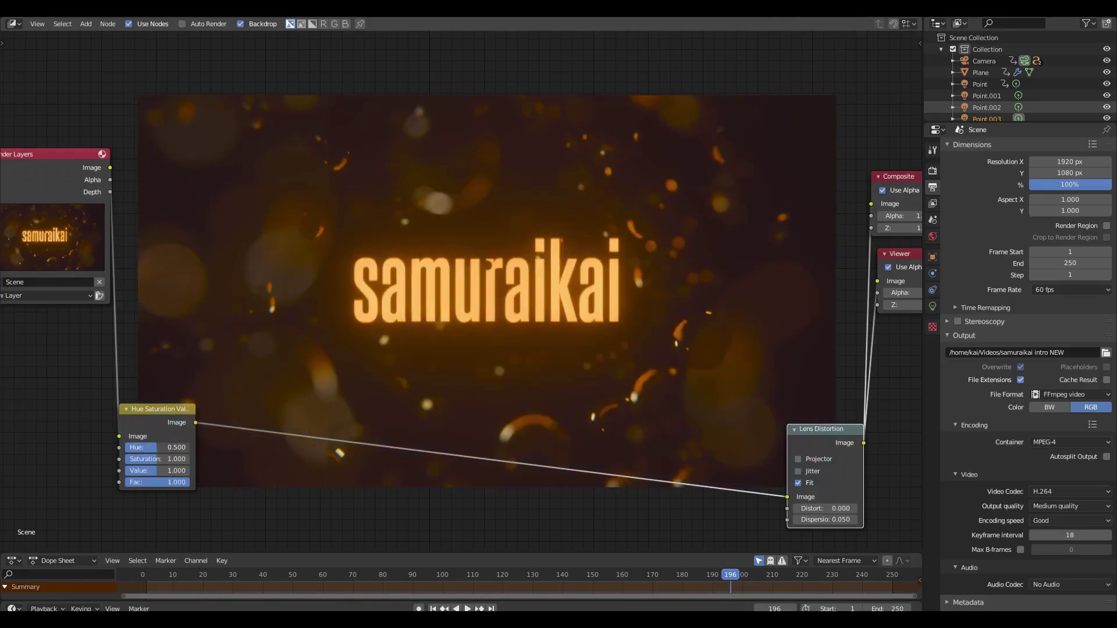
pyautogui.moveTo(157, 447)
pyautogui.mouseDown()
pyautogui.moveTo(187, 451)
pyautogui.moveTo(149, 451)
pyautogui.mouseUp()
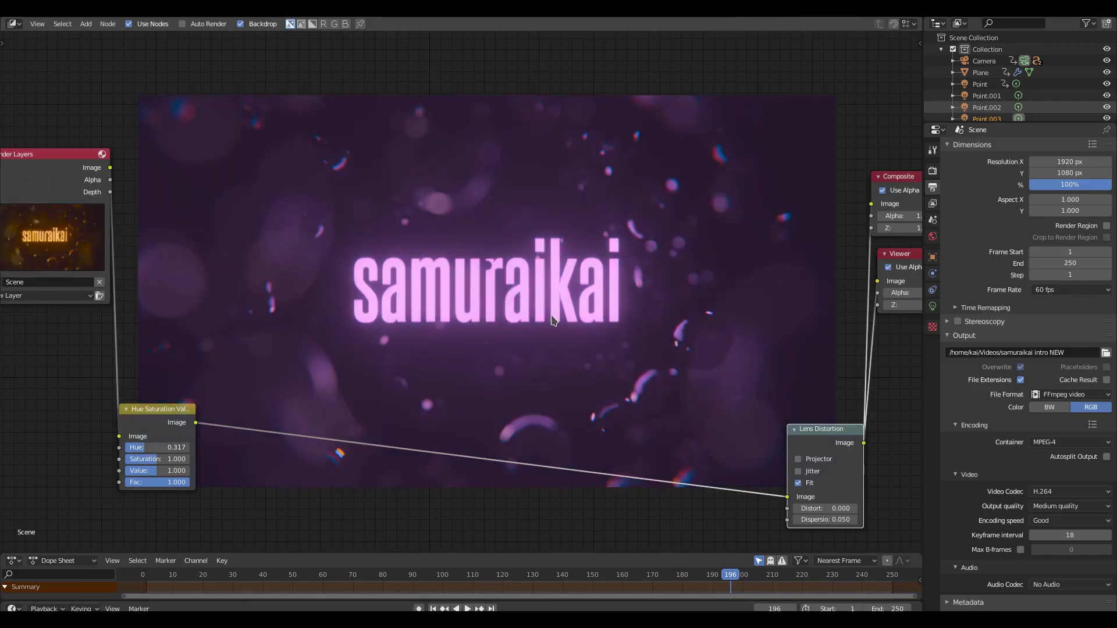
# Compare Dispersion values of 1 and 0.2 on the Lens Distortion node, and restore it to 0.05.
pyautogui.moveTo(786, 494); pyautogui.dragTo(650, 434, button='middle')
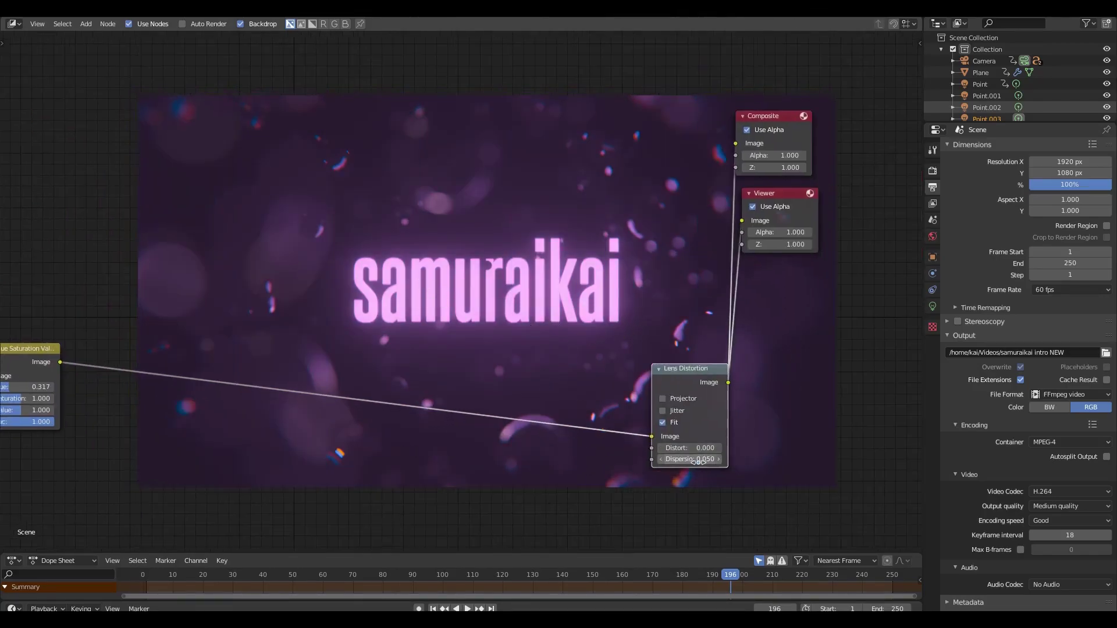
pyautogui.click(699, 461)
pyautogui.doubleClick(698, 461)
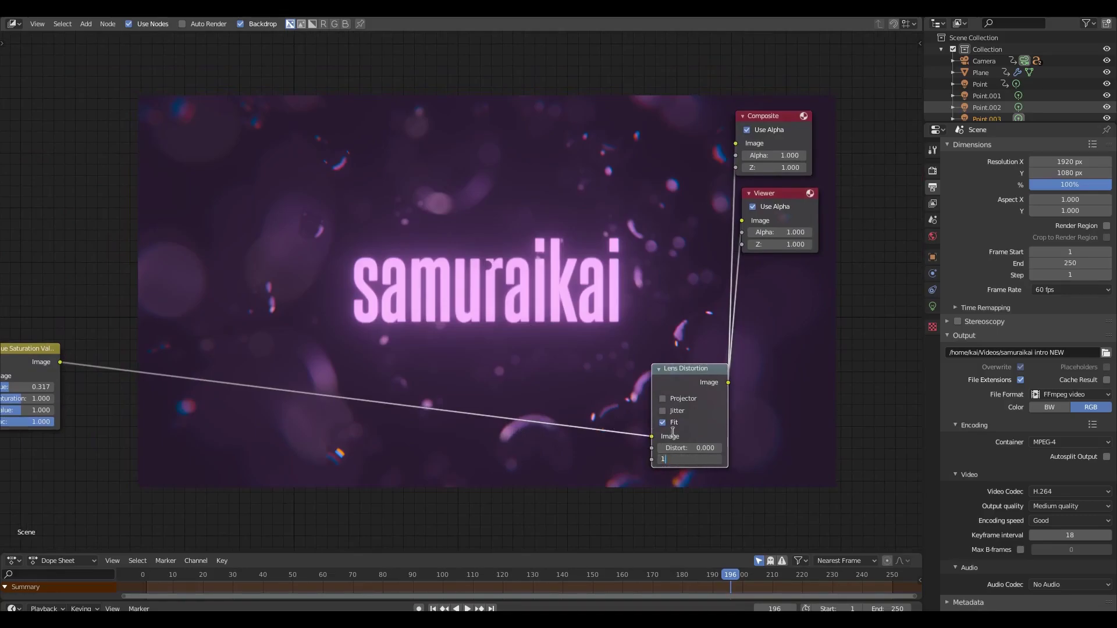
pyautogui.write('1')
pyautogui.press('Return')
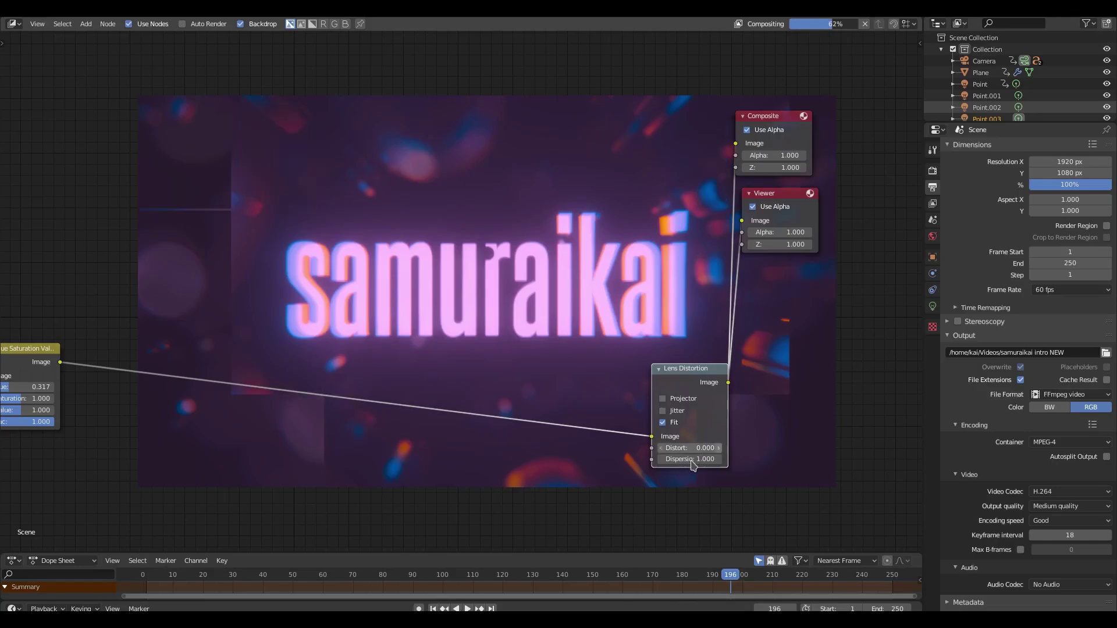
pyautogui.doubleClick(660, 459)
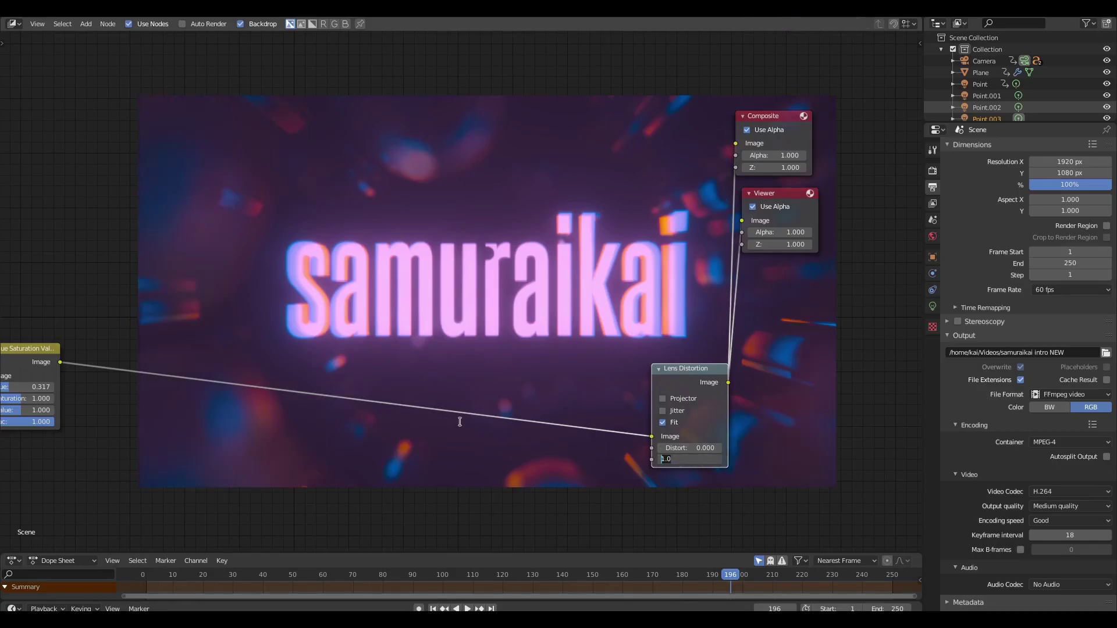
pyautogui.write('.2')
pyautogui.press('Return')
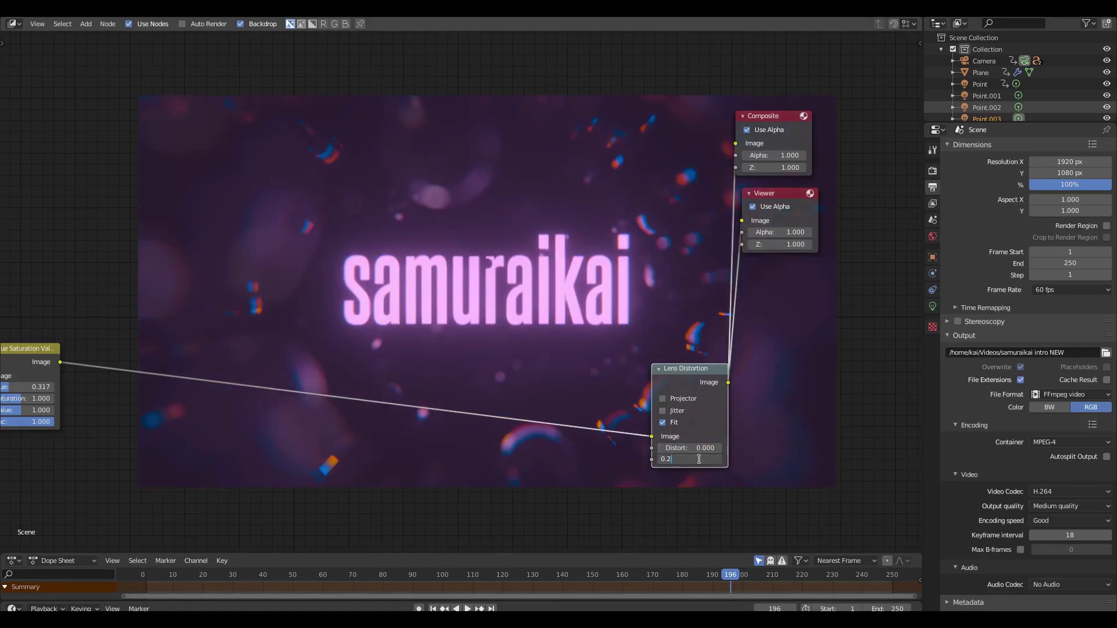
pyautogui.press('Return')
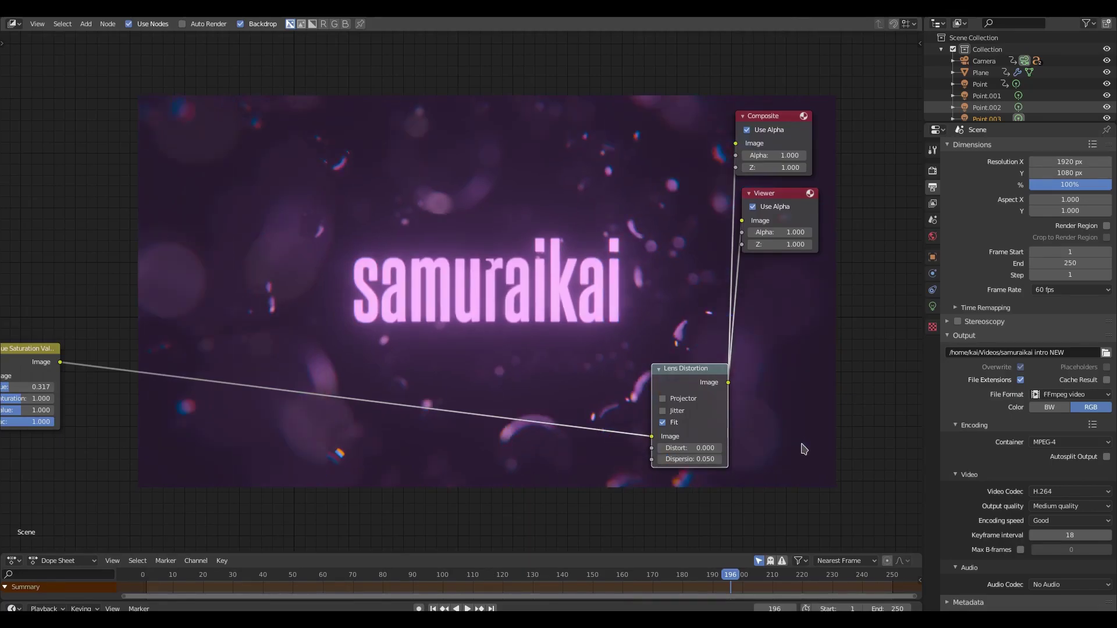
# Disable Fit on the Lens Distortion node and shrink the backdrop image behind the nodes.
pyautogui.click(662, 422)
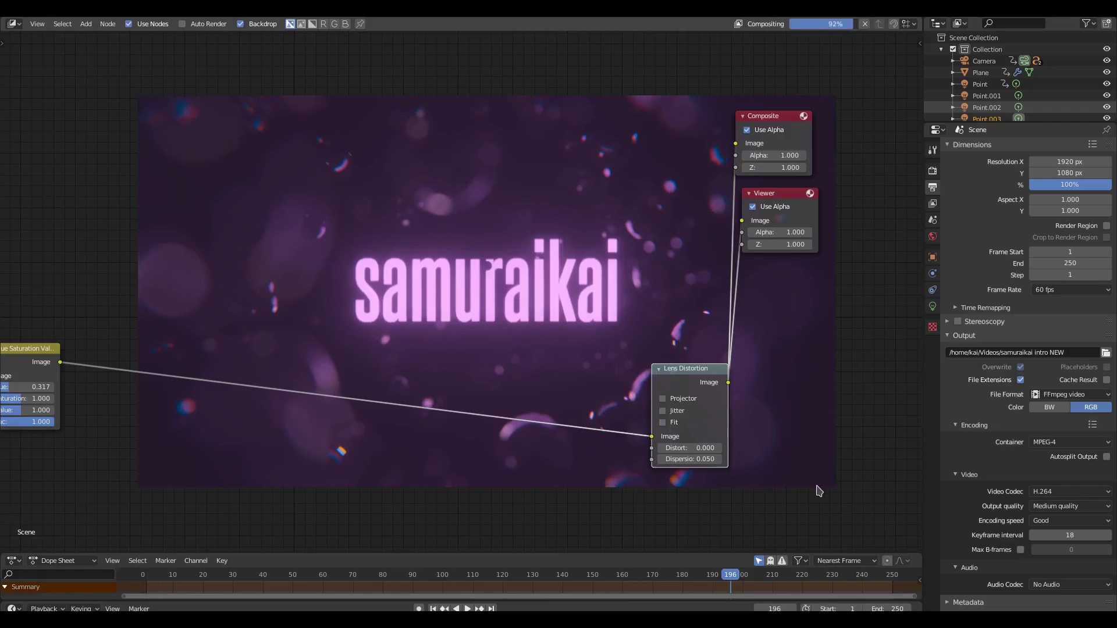
pyautogui.scroll(1, 853, 484)
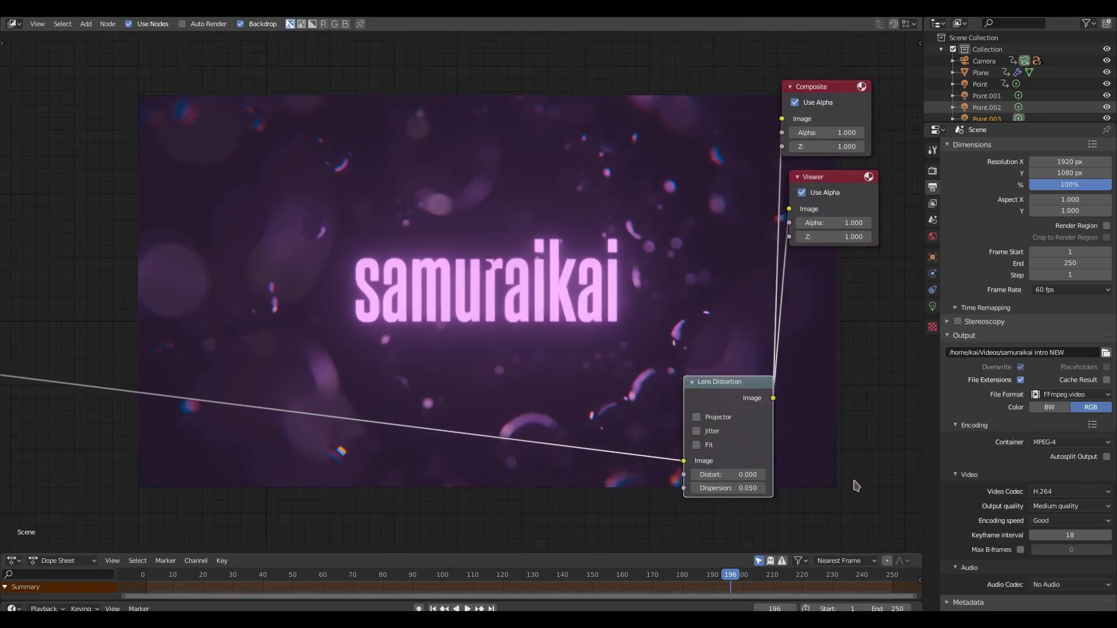
pyautogui.press('v')
pyautogui.press('v')
pyautogui.hotkey('ctrl', 'v')
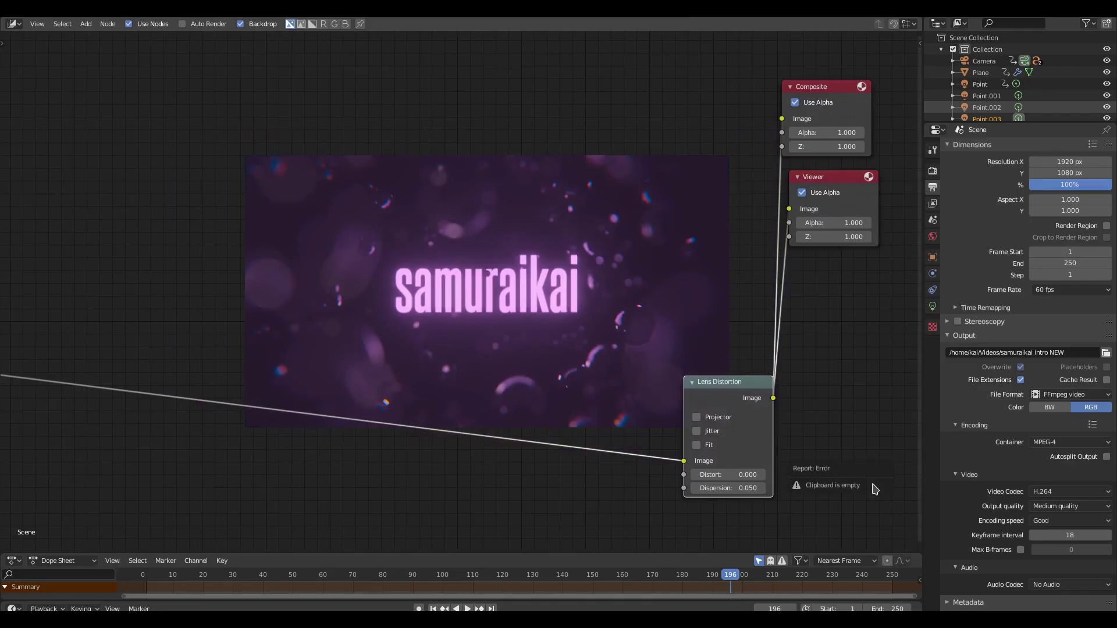
# Deselect the Lens Distortion node and enlarge the backdrop image until it nearly fills the node editor.
pyautogui.click(844, 358)
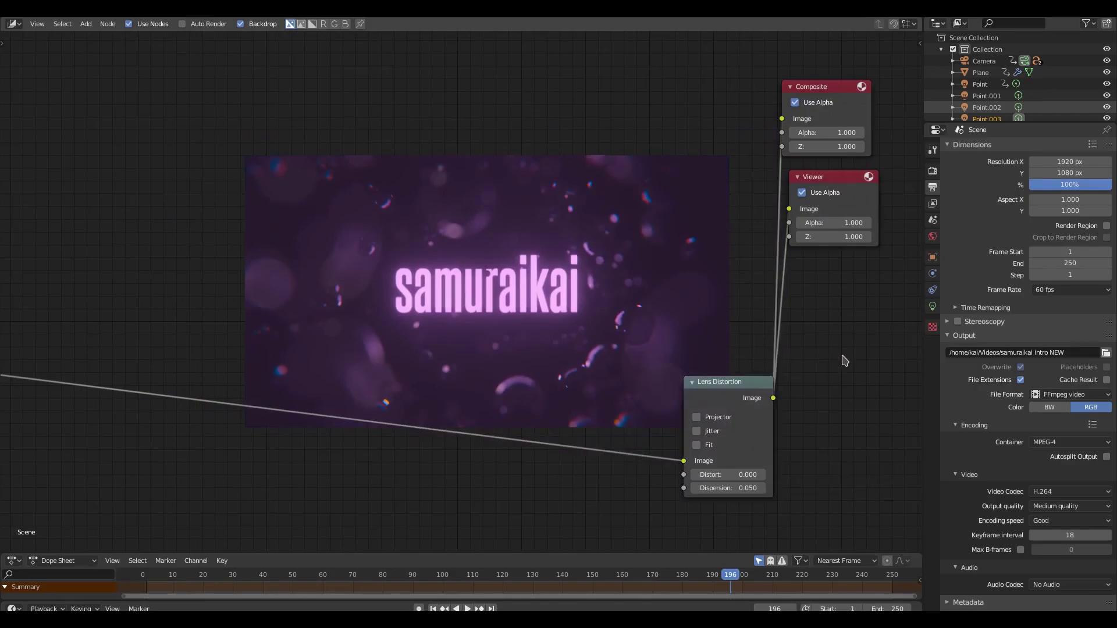
pyautogui.hotkey('alt', 'v')
pyautogui.hotkey('alt', 'v')
pyautogui.hotkey('alt', 'v')
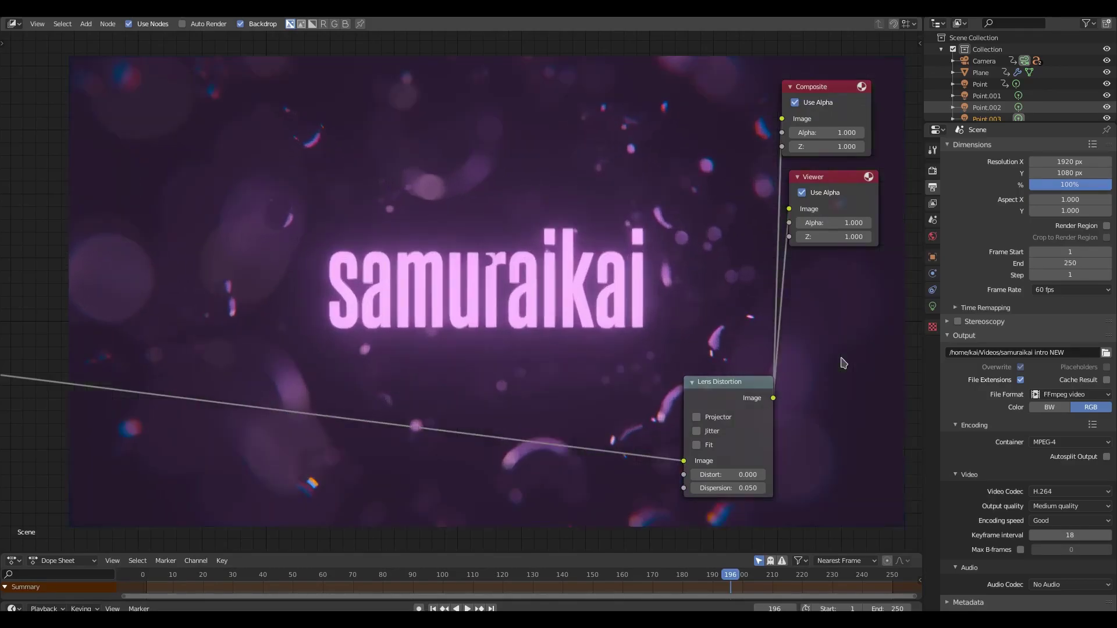
# Set the Hue of the Hue Saturation Value node to 0.7.
pyautogui.moveTo(849, 430); pyautogui.dragTo(821, 411, button='middle')
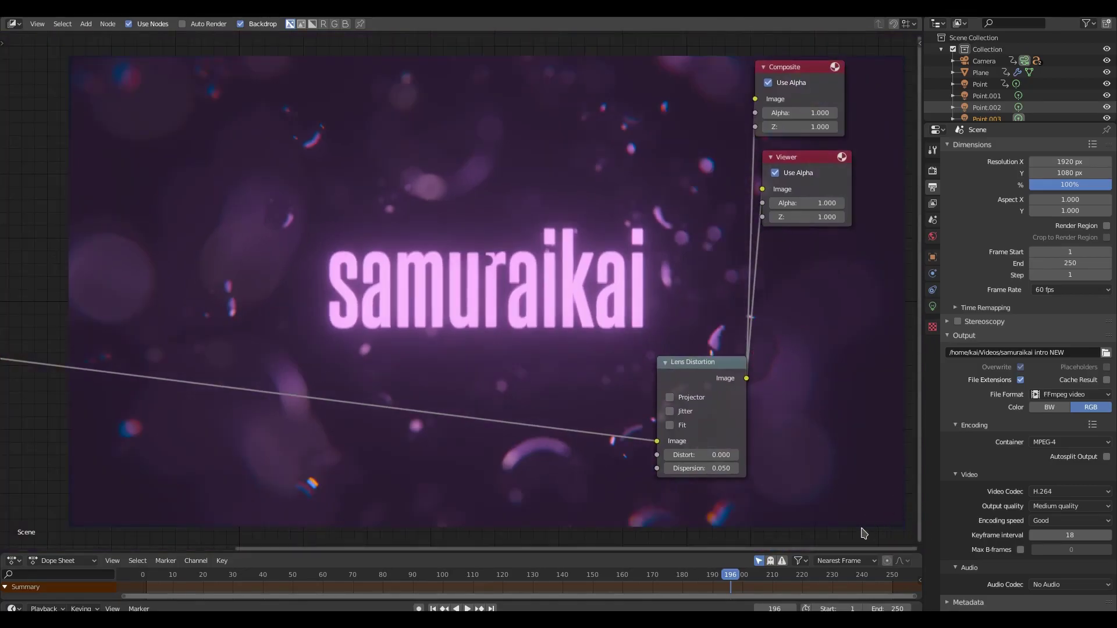
pyautogui.moveTo(702, 416); pyautogui.dragTo(1115, 388, button='middle')
pyautogui.keyDown('ctrl'); pyautogui.moveTo(355, 357); pyautogui.dragTo(383, 355); pyautogui.keyUp('ctrl')
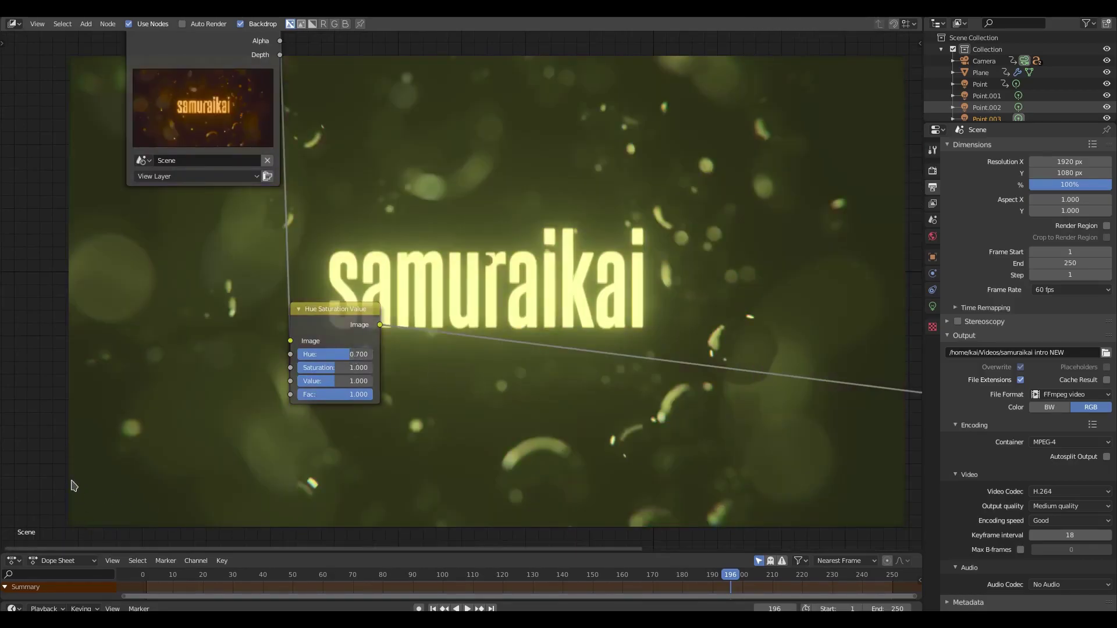
# Enable Fit on the Lens Distortion node and bring the whole compositing node chain into view.
pyautogui.moveTo(661, 439); pyautogui.dragTo(216, 408, button='middle')
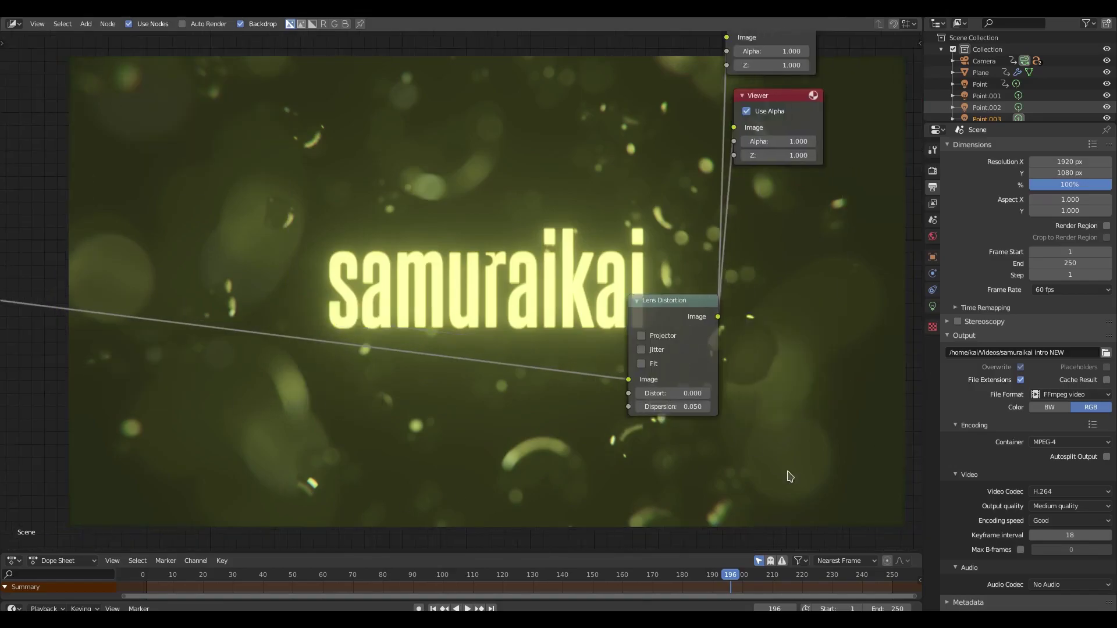
pyautogui.click(641, 364)
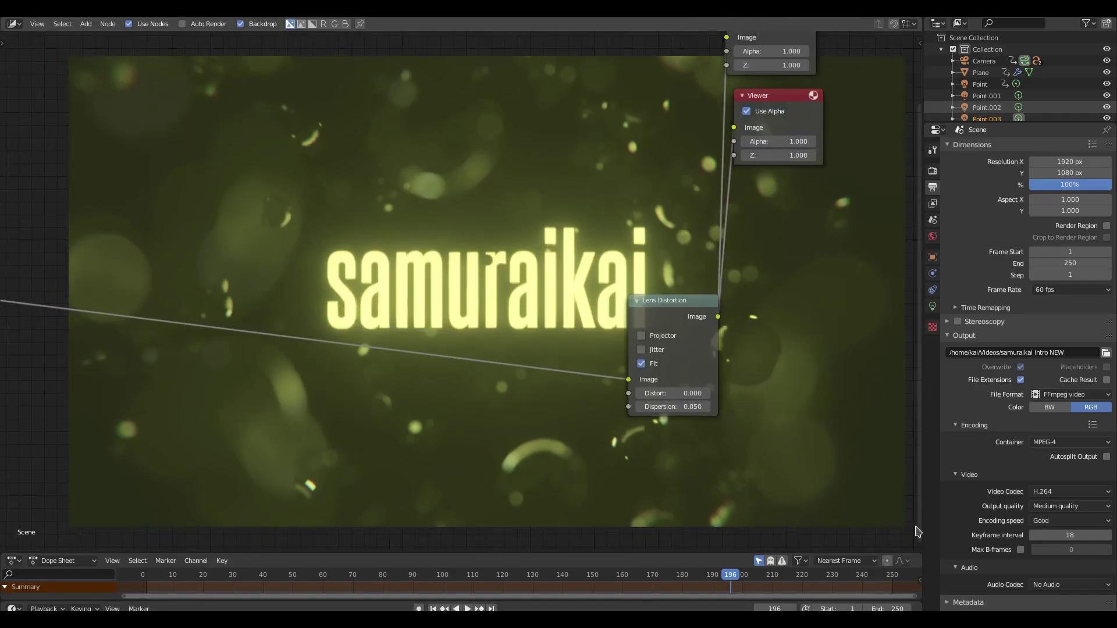
pyautogui.scroll(-1, 355, 274)
pyautogui.scroll(-1, 355, 275)
pyautogui.moveTo(355, 274); pyautogui.dragTo(358, 344, button='middle')
pyautogui.scroll(-1, 344, 306)
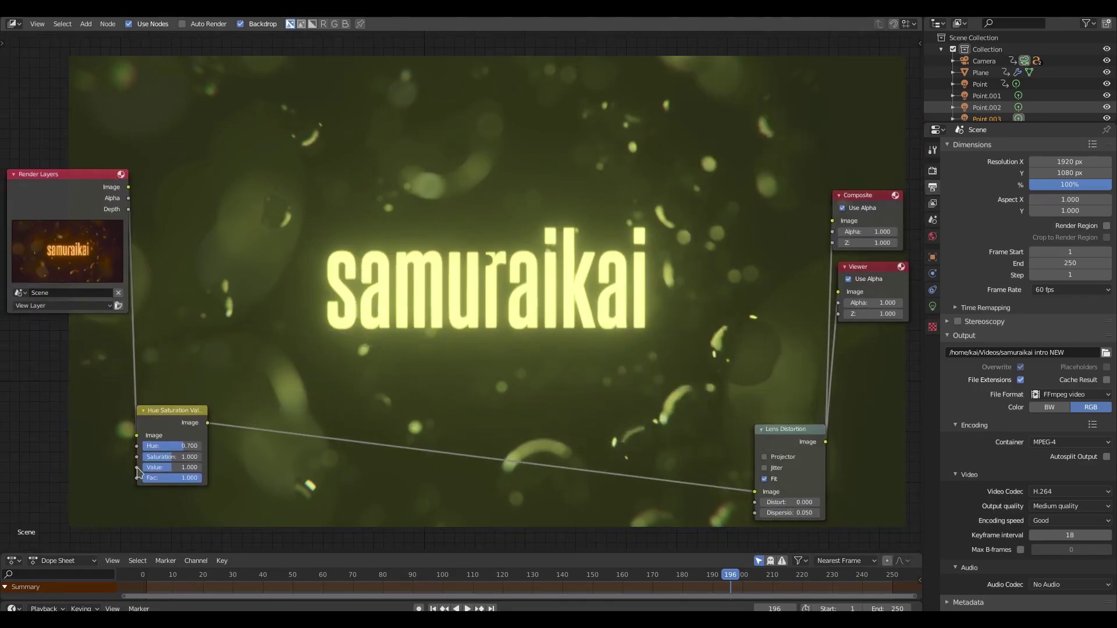
pyautogui.moveTo(417, 367); pyautogui.dragTo(399, 371, button='middle')
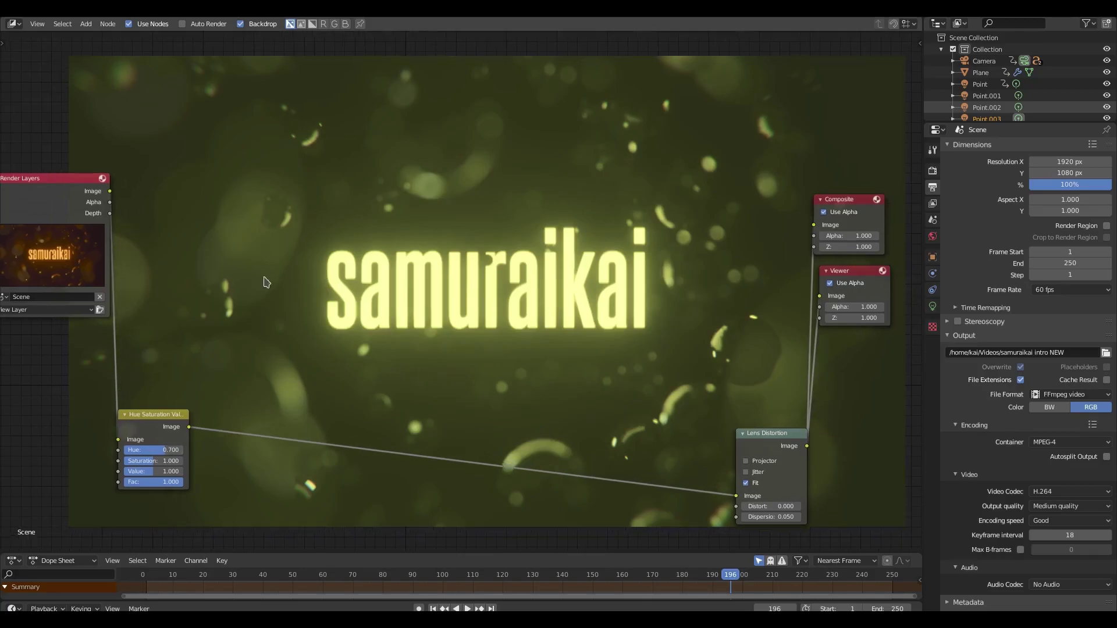
# Return to the 3D layout, select the Sphere and examine its Principled BSDF material settings.
pyautogui.click(179, 13)
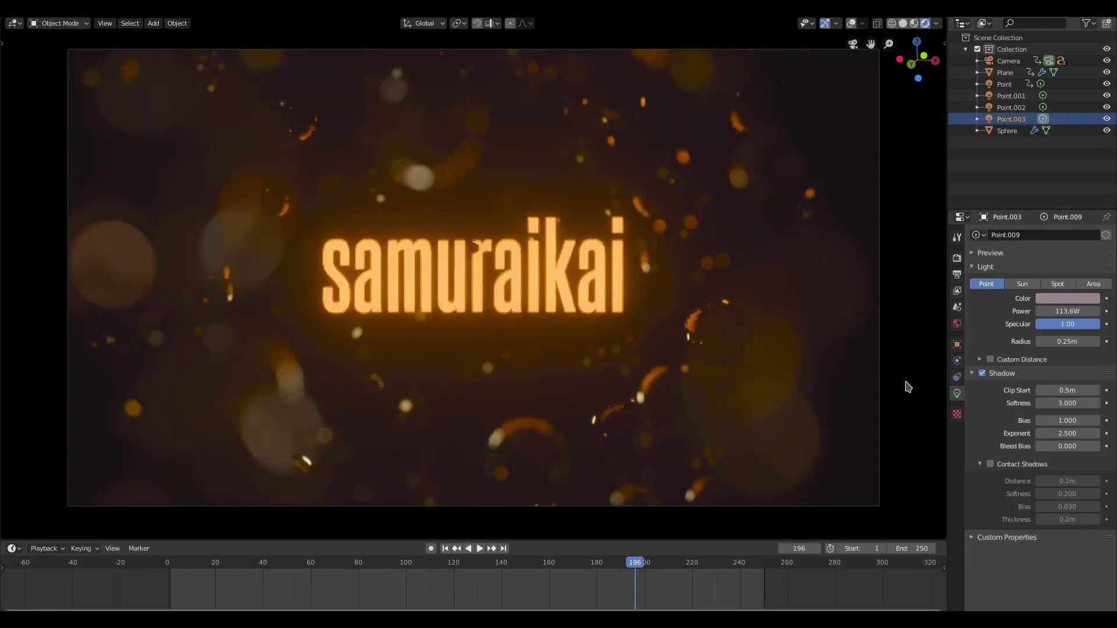
pyautogui.click(1007, 130)
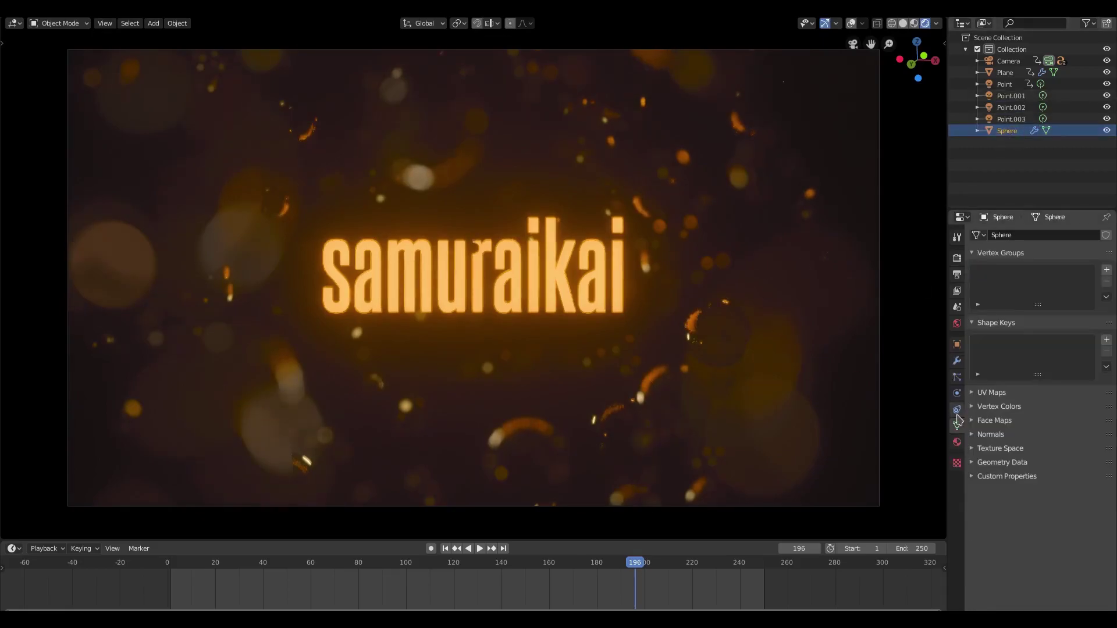
pyautogui.click(957, 442)
pyautogui.scroll(-2, 1019, 420)
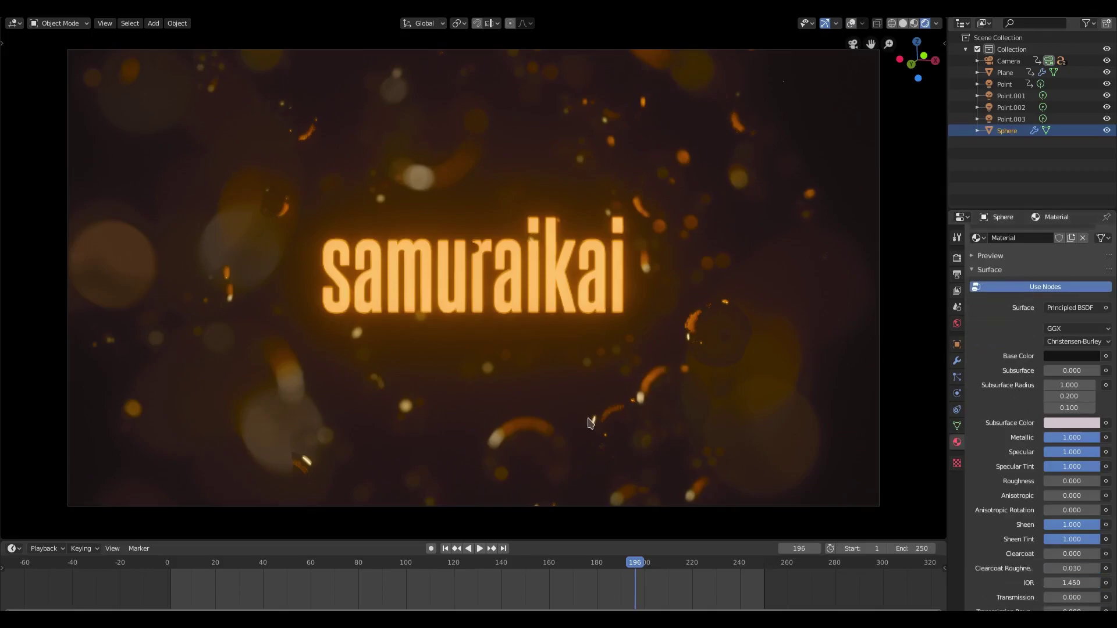
pyautogui.scroll(-5, 1042, 439)
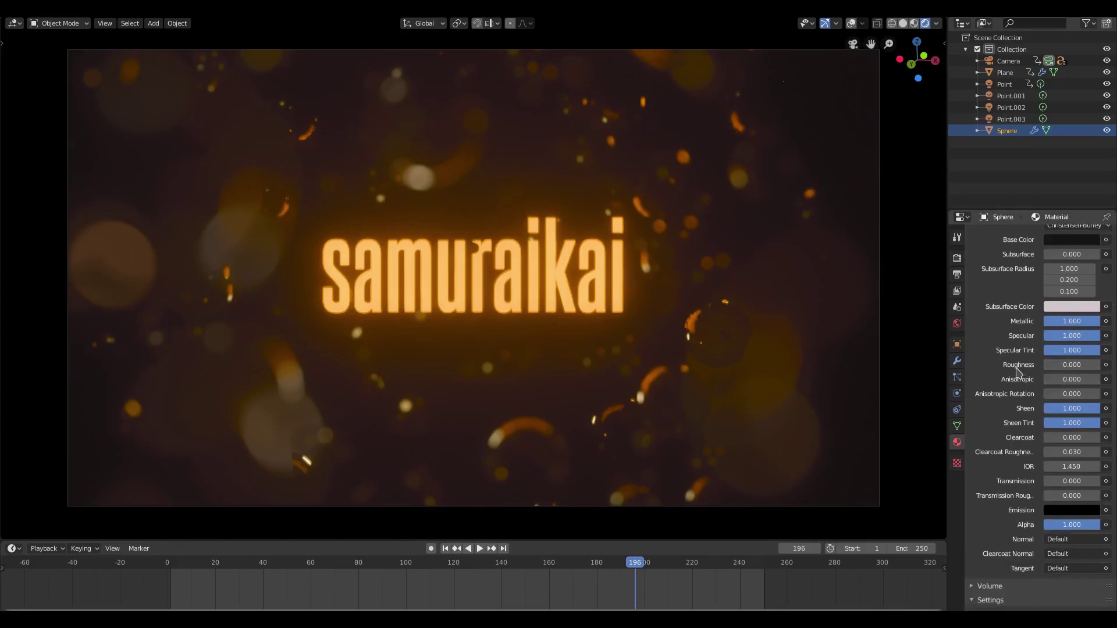
pyautogui.scroll(3, 1036, 339)
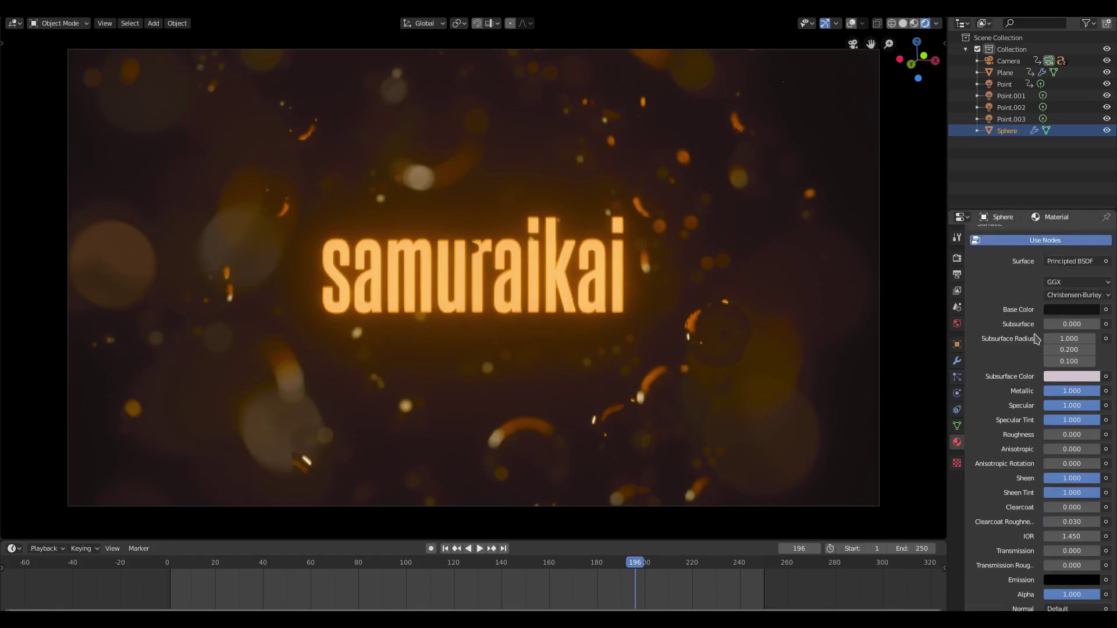
pyautogui.click(1054, 313)
# Leave the camera view, switch to Material Preview shading and inspect the particle spheres around the text from several angles.
pyautogui.moveTo(348, 323)
pyautogui.mouseDown(button='middle')
pyautogui.moveTo(418, 332)
pyautogui.moveTo(547, 270)
pyautogui.mouseUp(button='middle')
pyautogui.click(914, 24)
pyautogui.moveTo(645, 262)
pyautogui.mouseDown(button='middle')
pyautogui.moveTo(451, 269)
pyautogui.moveTo(623, 292)
pyautogui.mouseUp(button='middle')
pyautogui.click(623, 291)
pyautogui.scroll(-8, 709, 302)
pyautogui.moveTo(708, 302); pyautogui.dragTo(659, 267, button='middle')
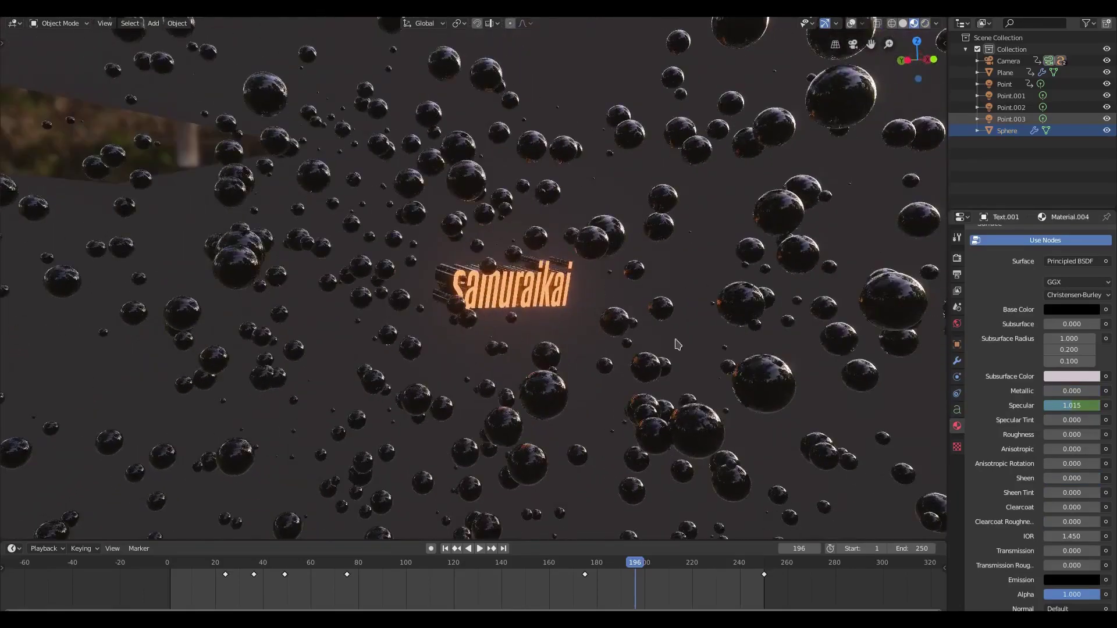
pyautogui.moveTo(678, 344); pyautogui.dragTo(914, 404, button='middle')
# Select the emitter Plane, show its particle settings and return to the camera view.
pyautogui.click(168, 208)
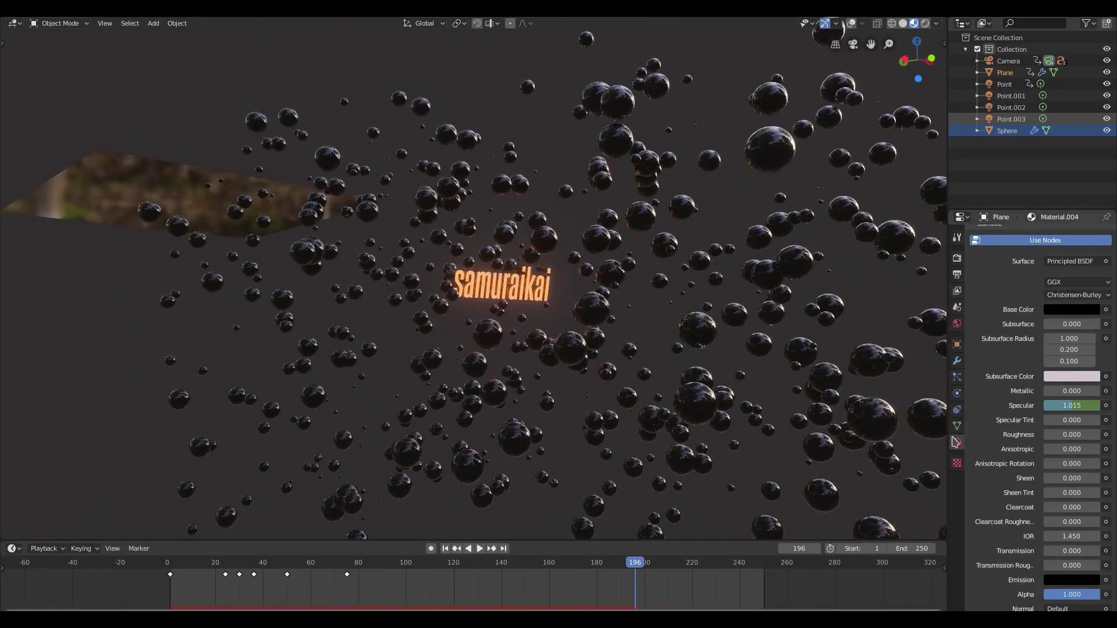
pyautogui.click(956, 378)
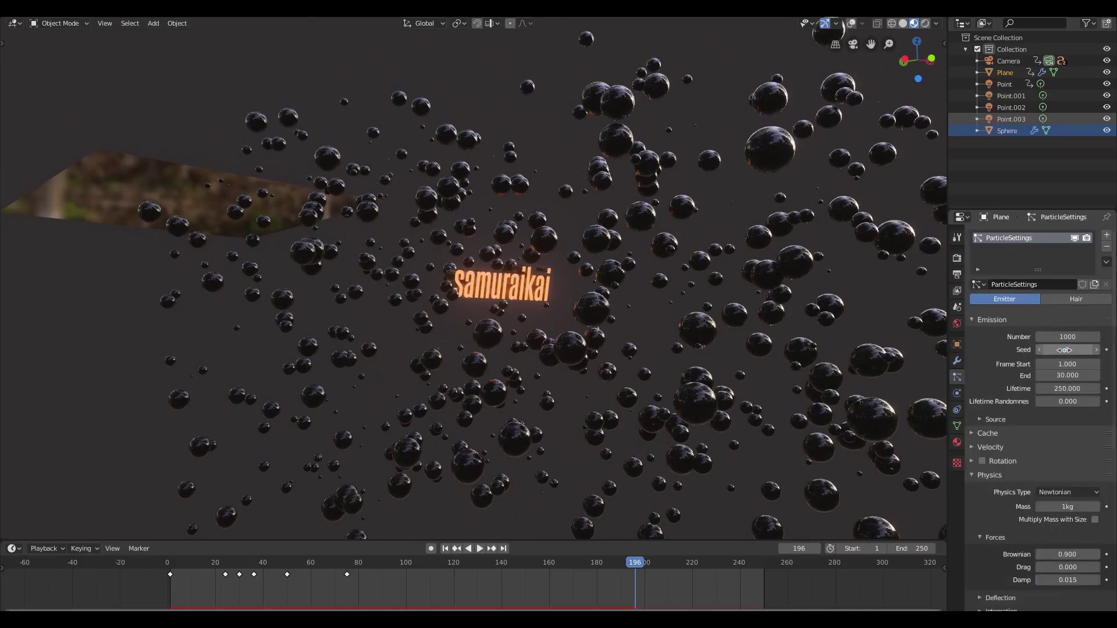
pyautogui.press('KP_0')
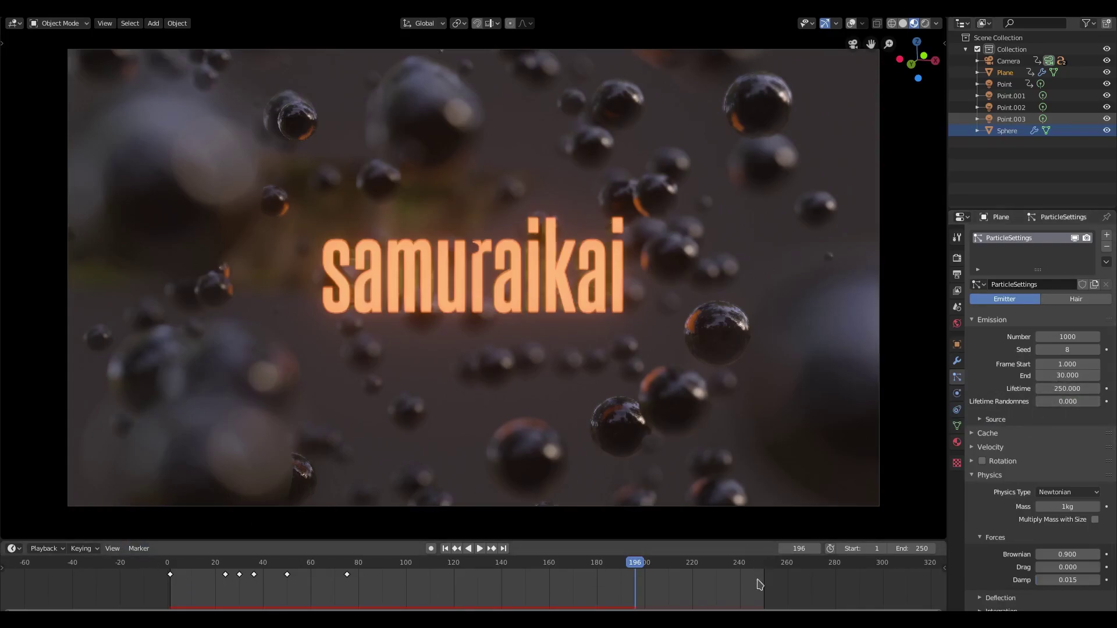
# Review the Plane's particle physics forces, object rendering, velocity and extra settings.
pyautogui.scroll(-4, 1058, 457)
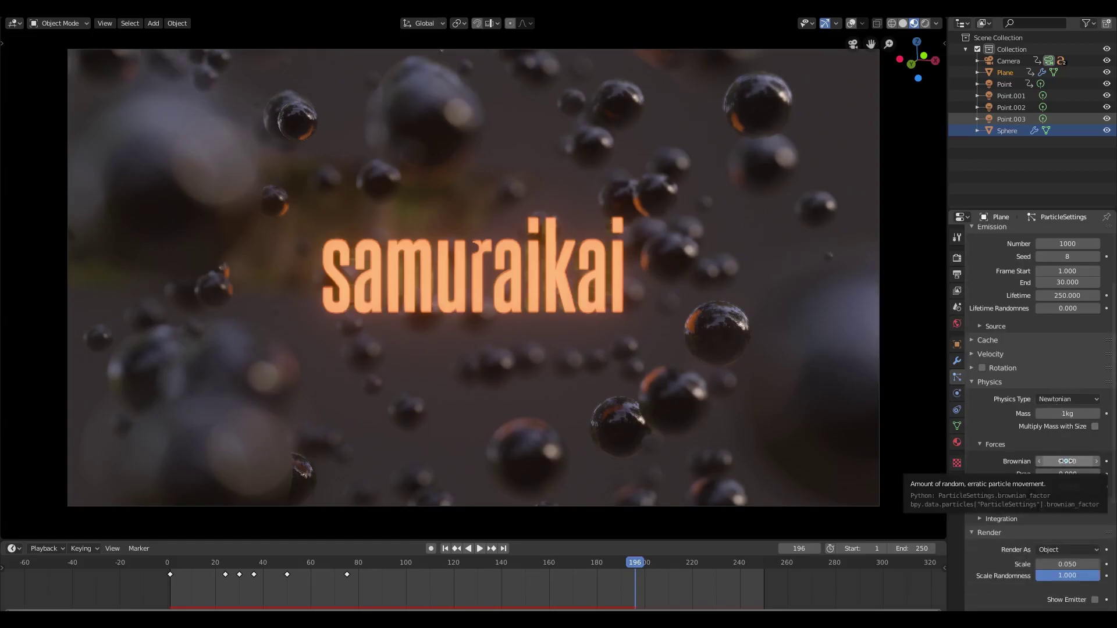
pyautogui.scroll(-4, 1068, 495)
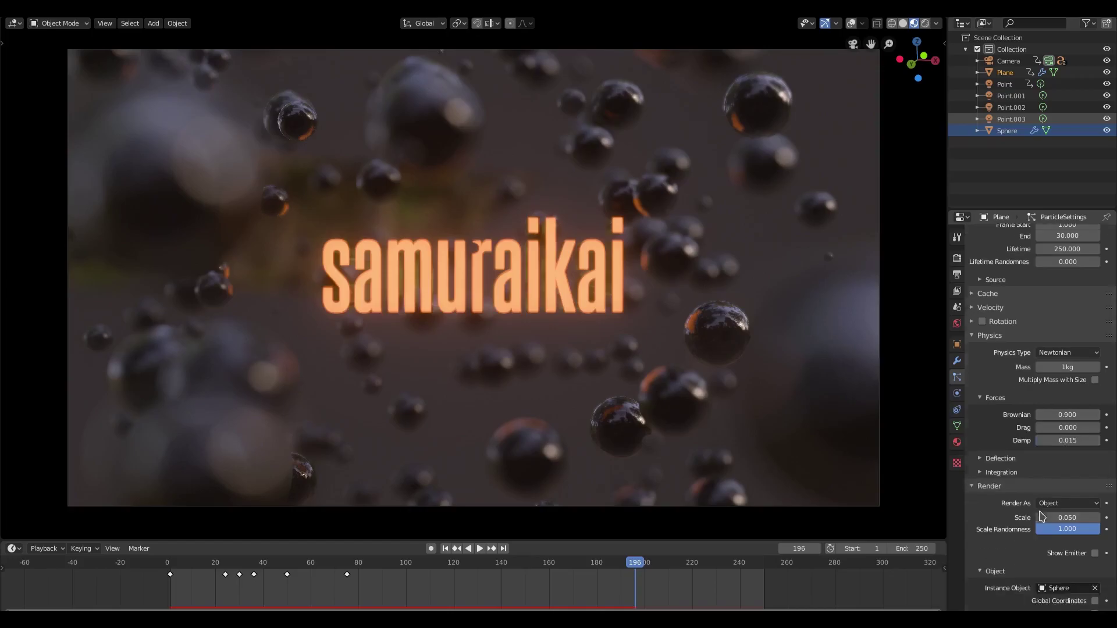
pyautogui.scroll(-3, 1092, 489)
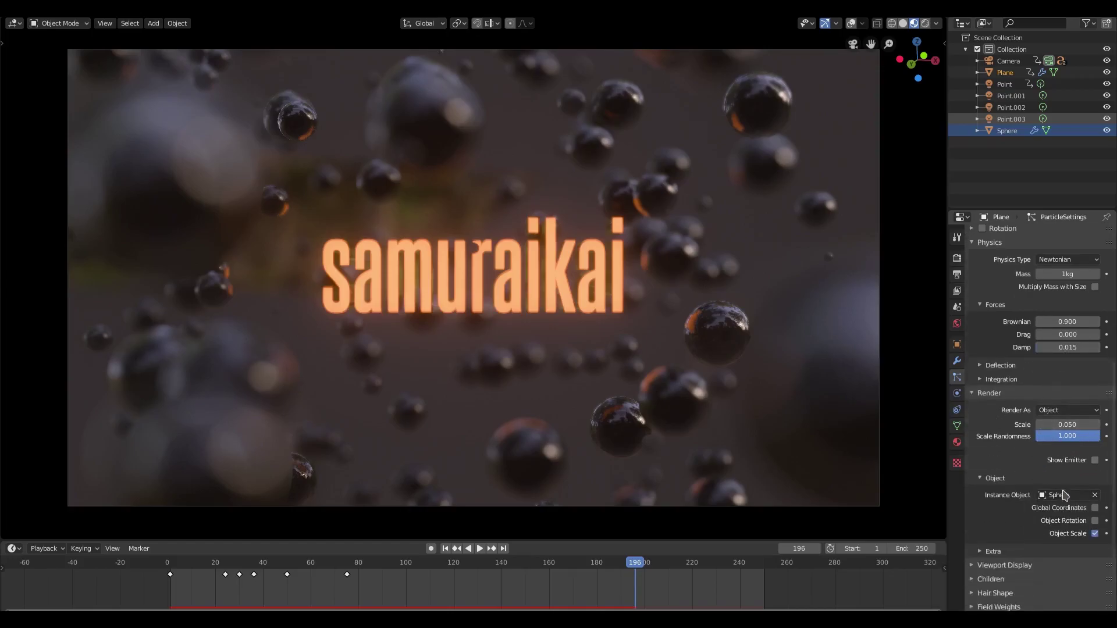
pyautogui.scroll(2, 1054, 425)
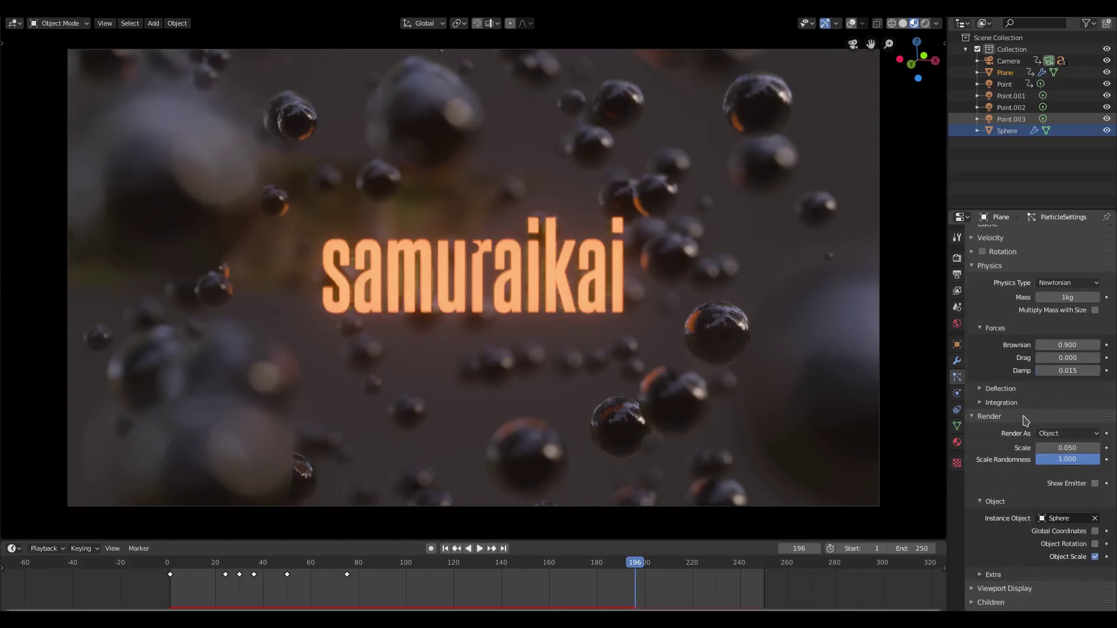
pyautogui.scroll(4, 1021, 422)
pyautogui.click(997, 336)
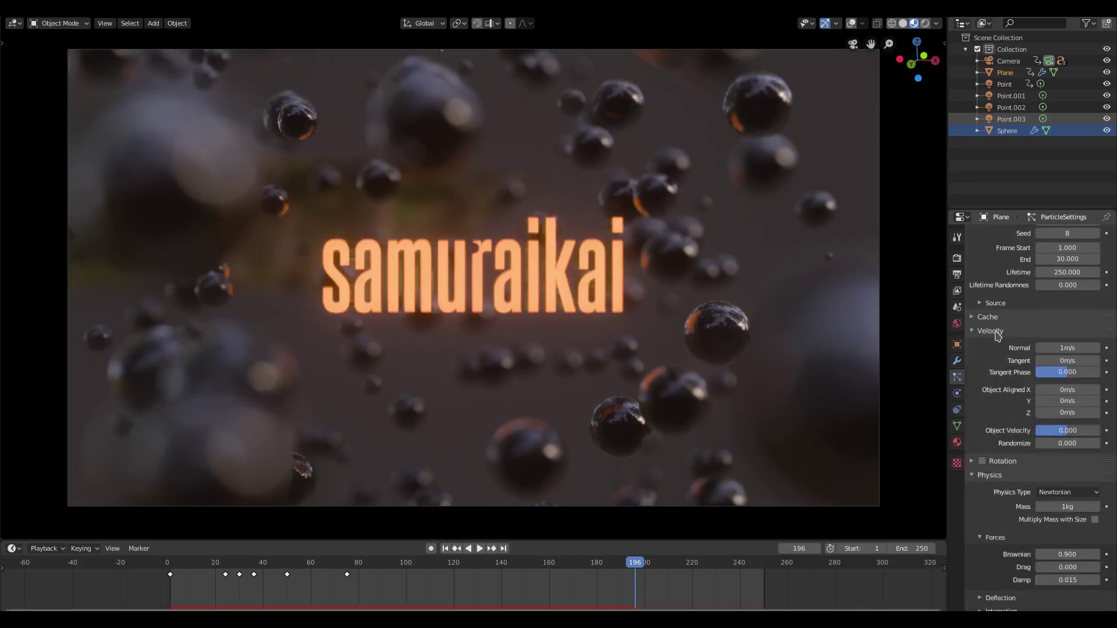
pyautogui.click(997, 335)
pyautogui.scroll(-7, 1001, 438)
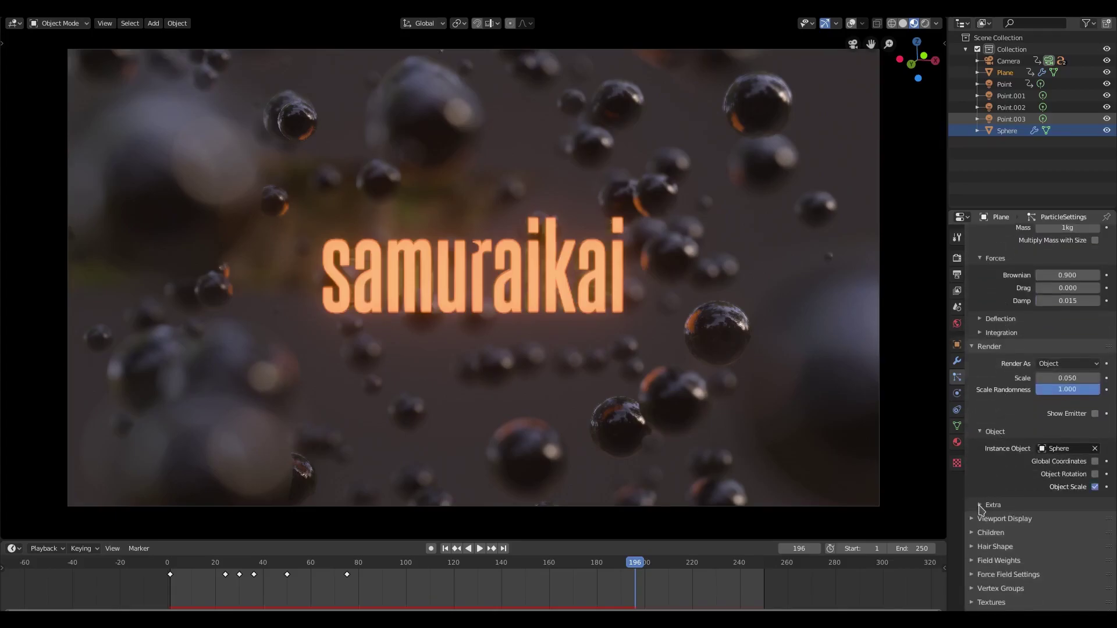
pyautogui.click(982, 505)
pyautogui.click(982, 506)
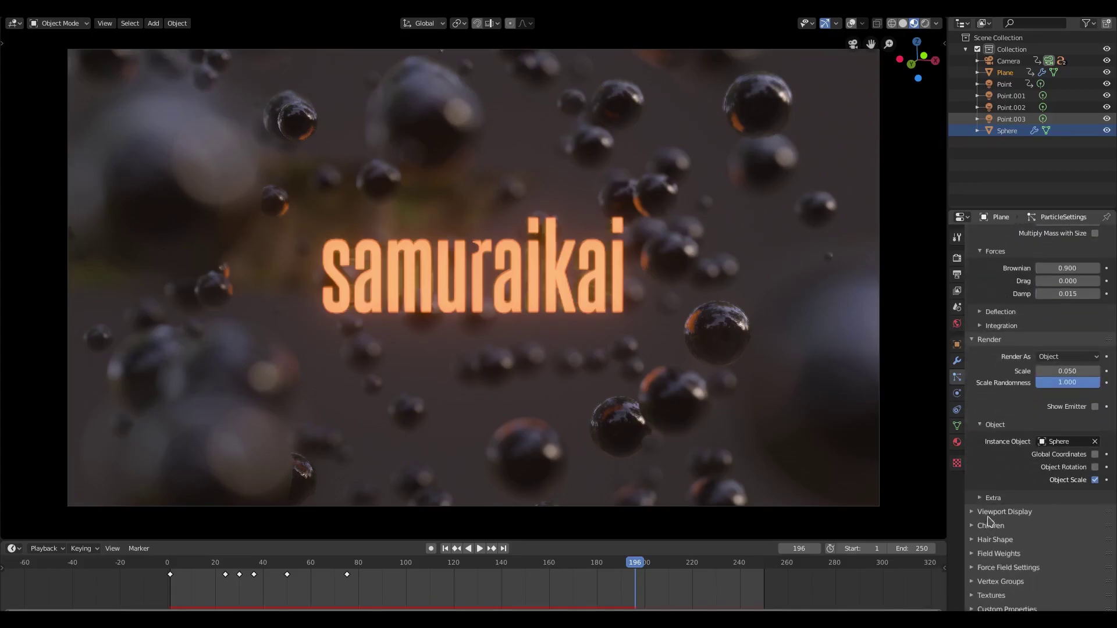
# Examine the gravity value in the particle system's Field Weights and recheck the emission and force settings.
pyautogui.scroll(7, 1045, 420)
pyautogui.scroll(4, 1035, 431)
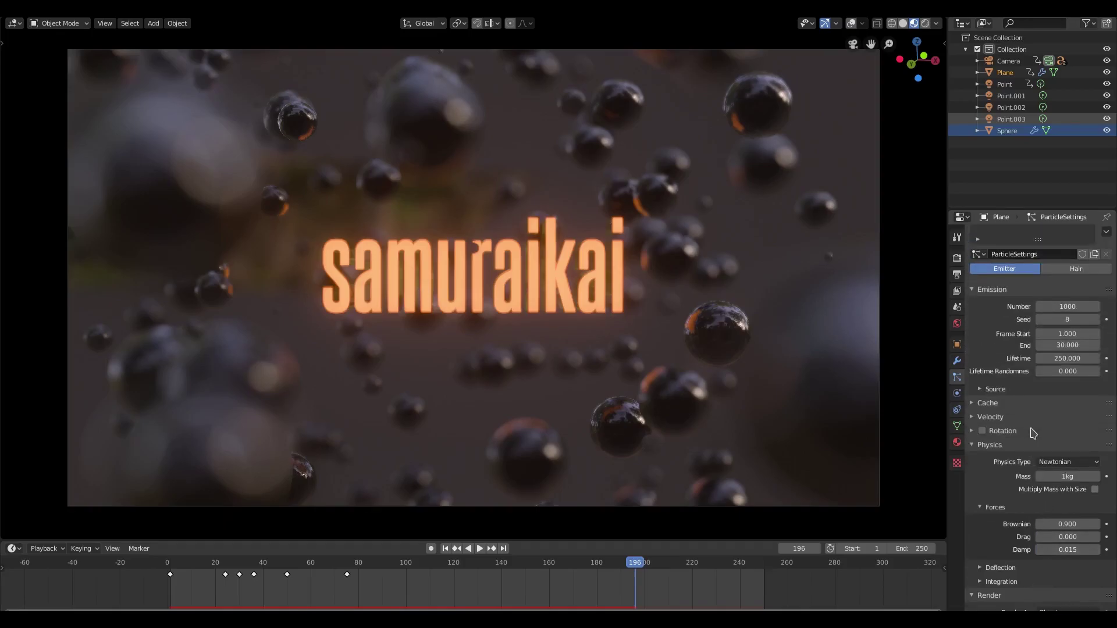
pyautogui.scroll(-11, 1033, 433)
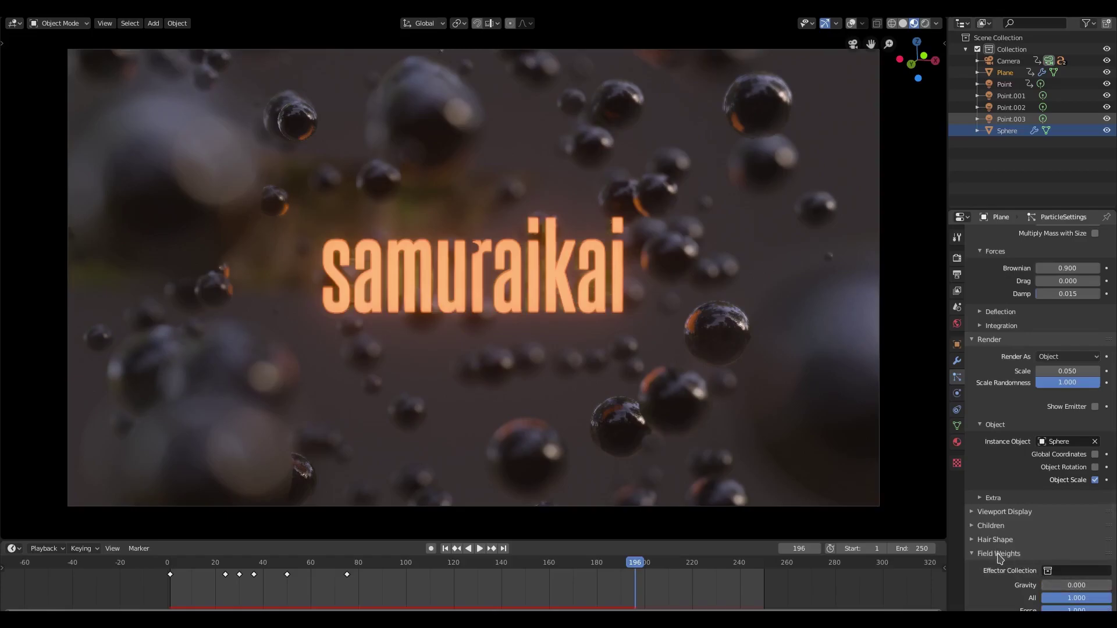
pyautogui.scroll(3, 995, 524)
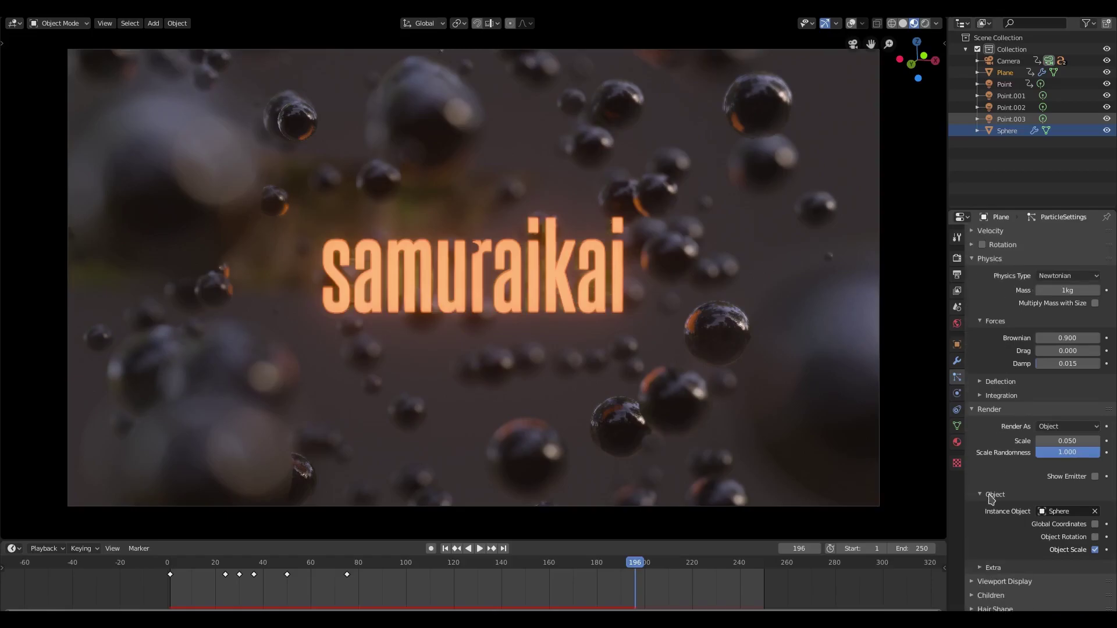
pyautogui.scroll(1, 991, 500)
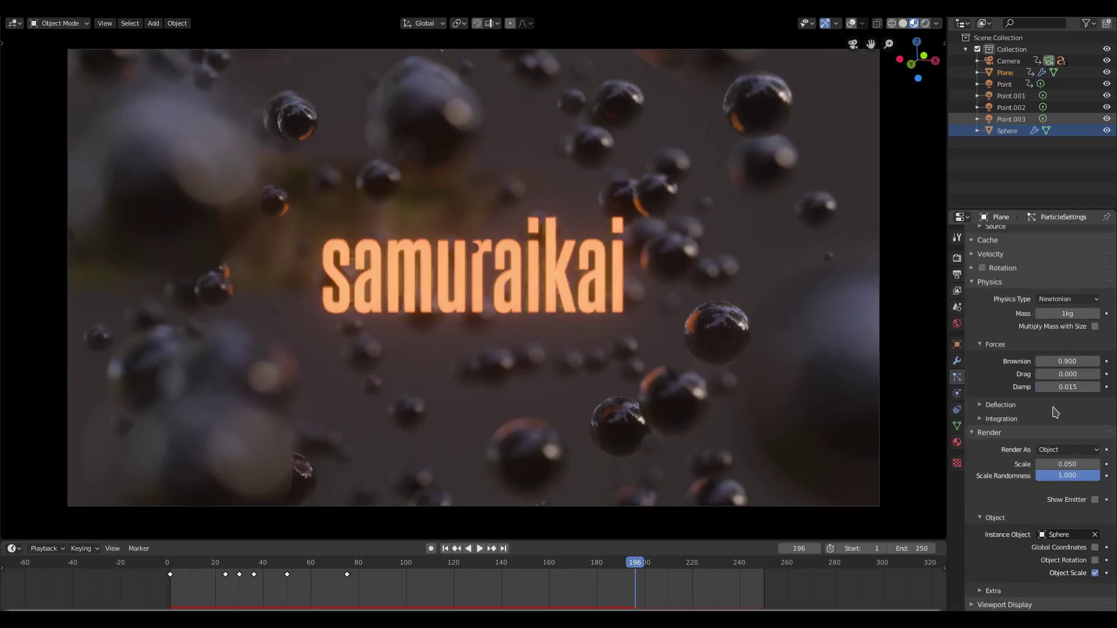
pyautogui.scroll(2, 1057, 412)
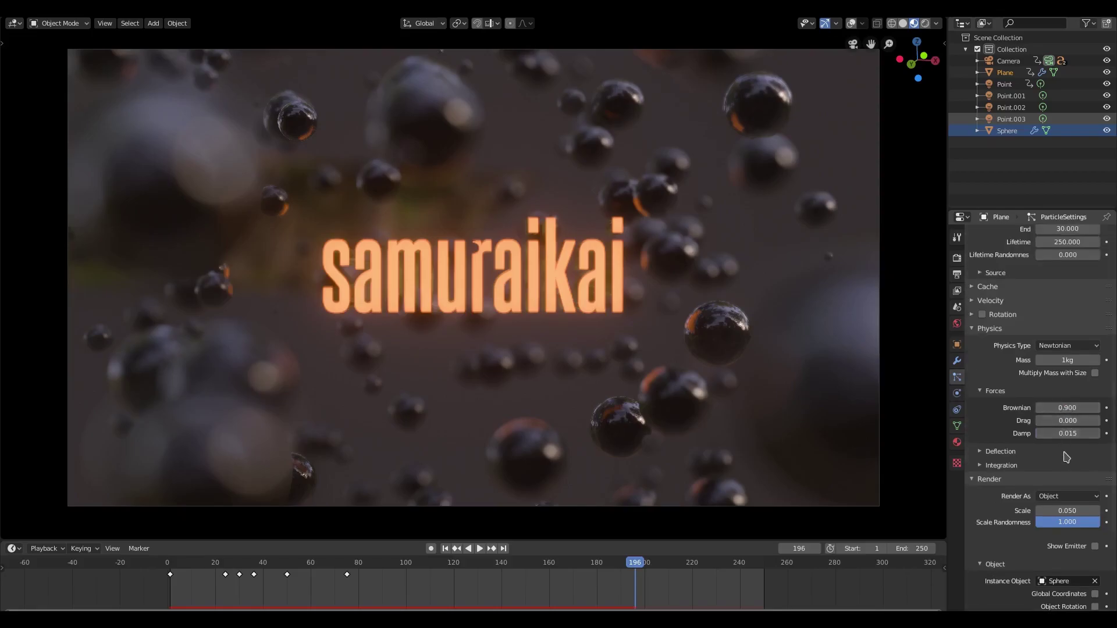
pyautogui.scroll(4, 1065, 457)
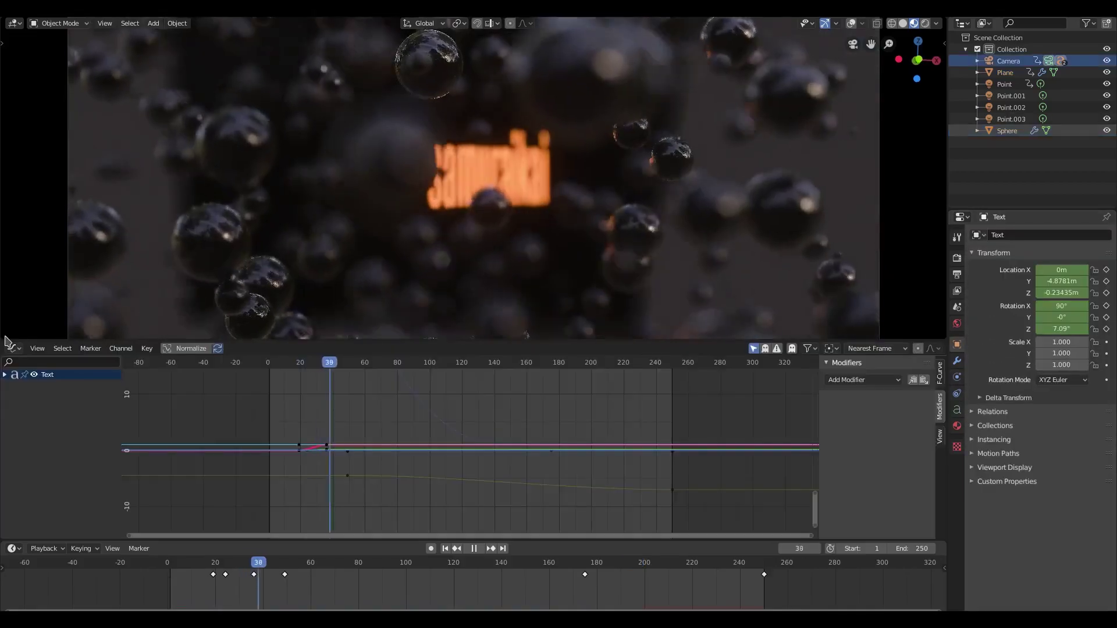
# Close the Graph Editor area beneath the viewport and show the Text object's Emission material settings.
pyautogui.moveTo(3, 338); pyautogui.dragTo(5, 352)
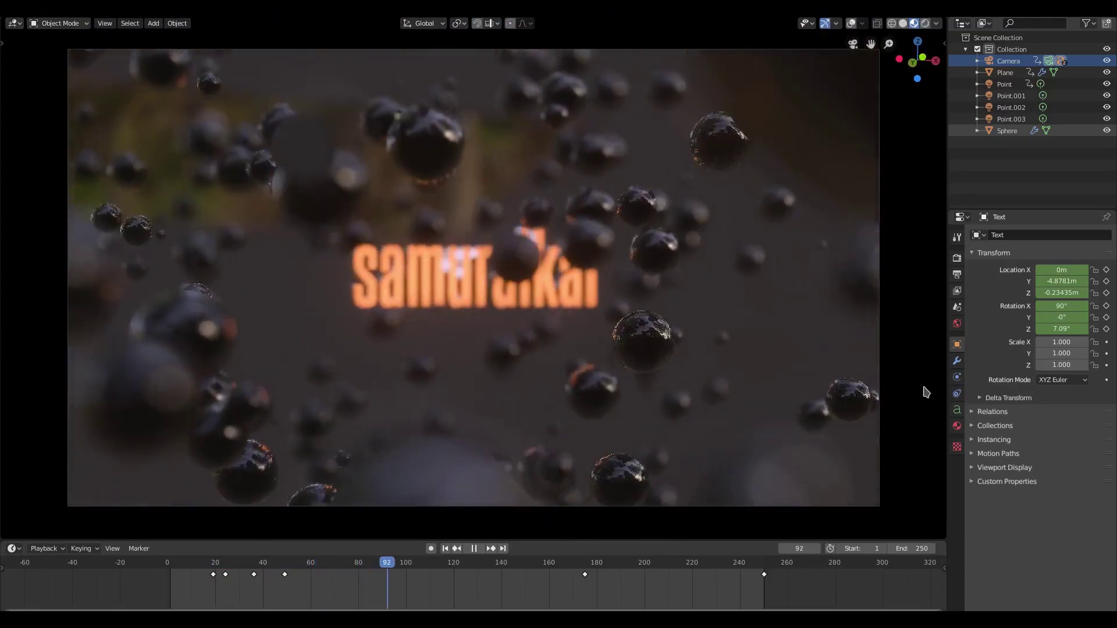
pyautogui.click(957, 430)
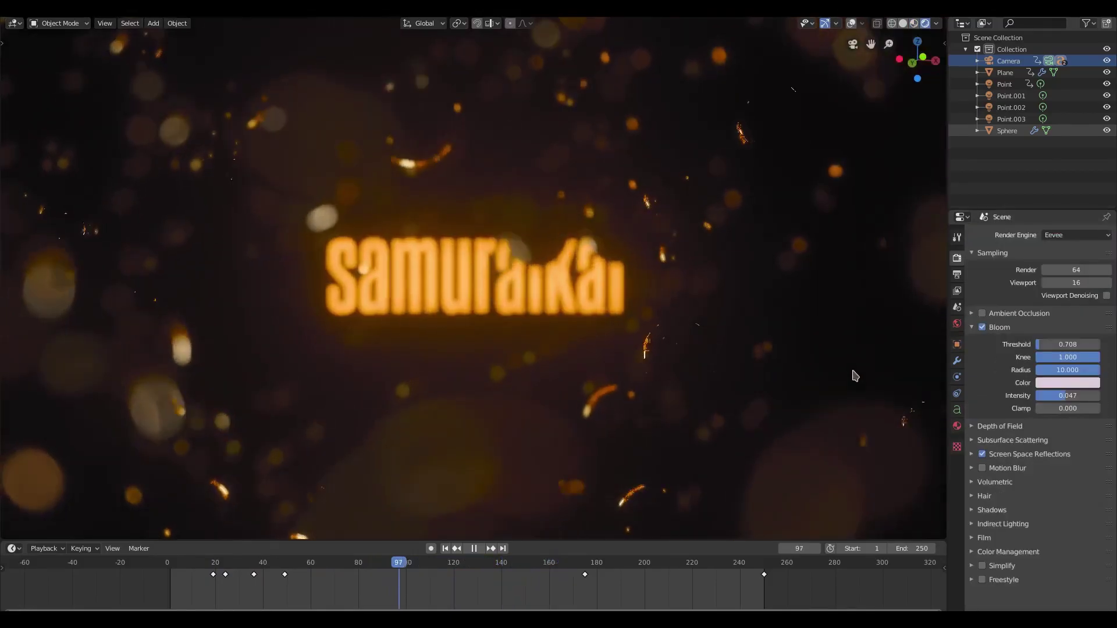
pyautogui.scroll(-4, 911, 374)
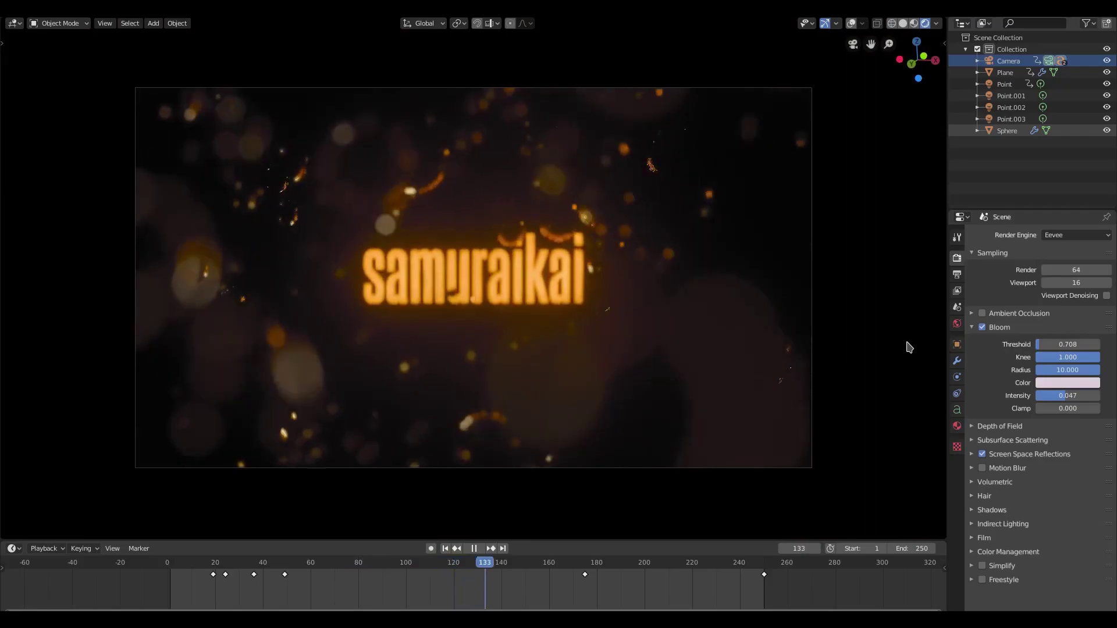
pyautogui.scroll(3, 910, 347)
pyautogui.scroll(-2, 910, 347)
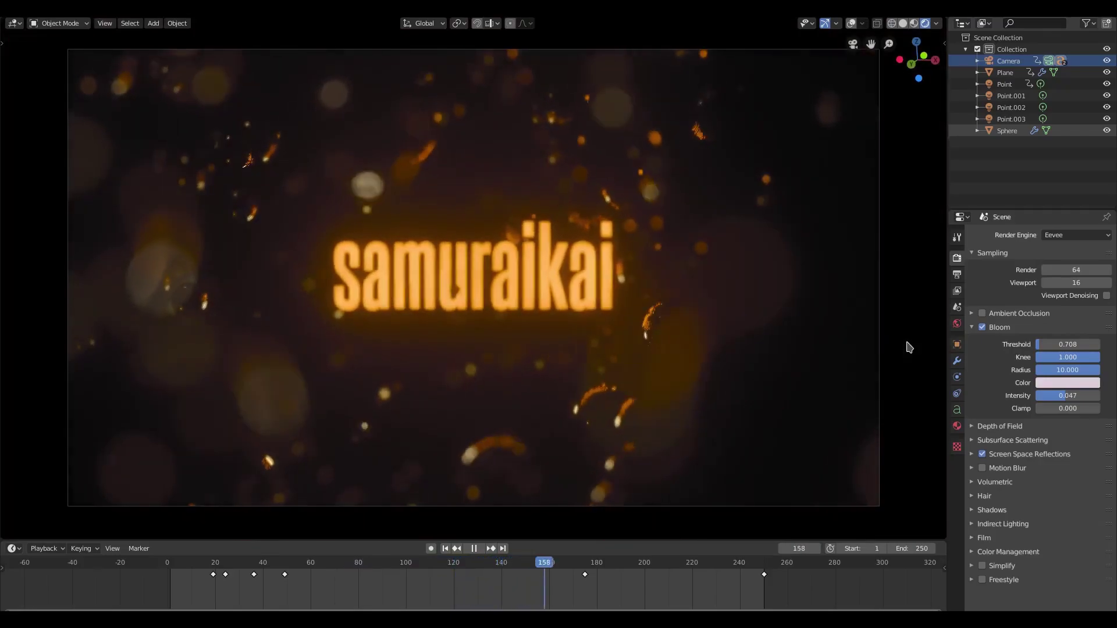